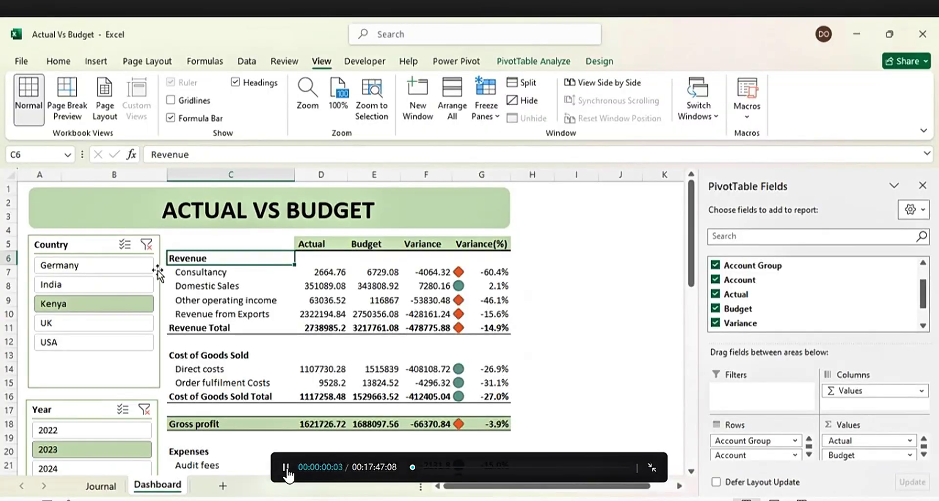
pyautogui.click(126, 264)
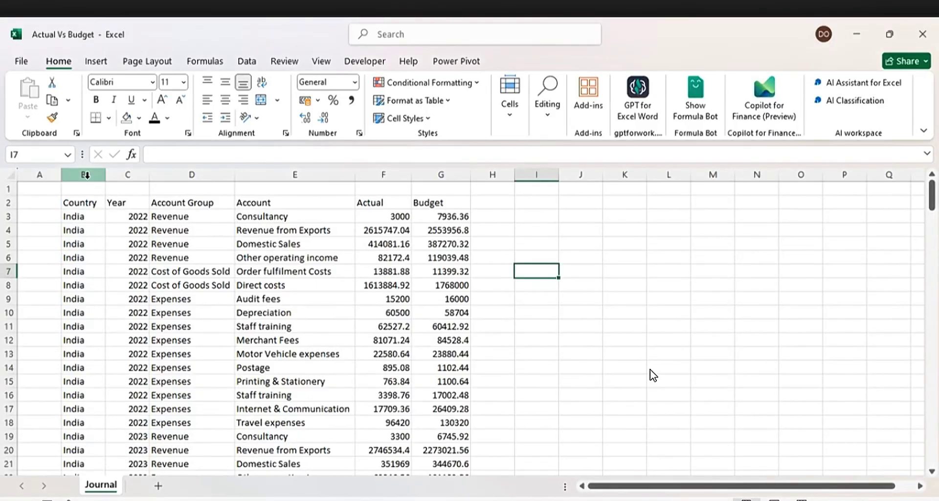
# - Review the journal's Country, Year, Account Group, Account, Actual and Budget columns one by one
pyautogui.click(85, 175)
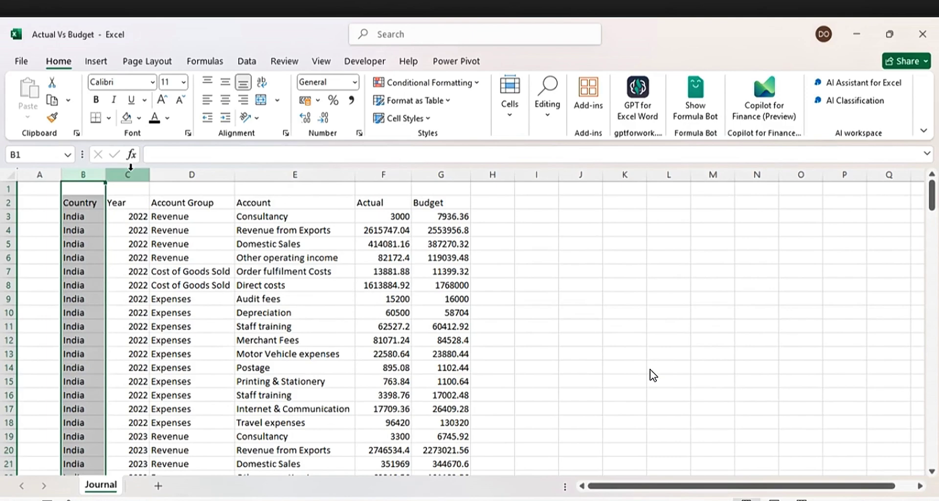
pyautogui.click(131, 168)
pyautogui.click(178, 170)
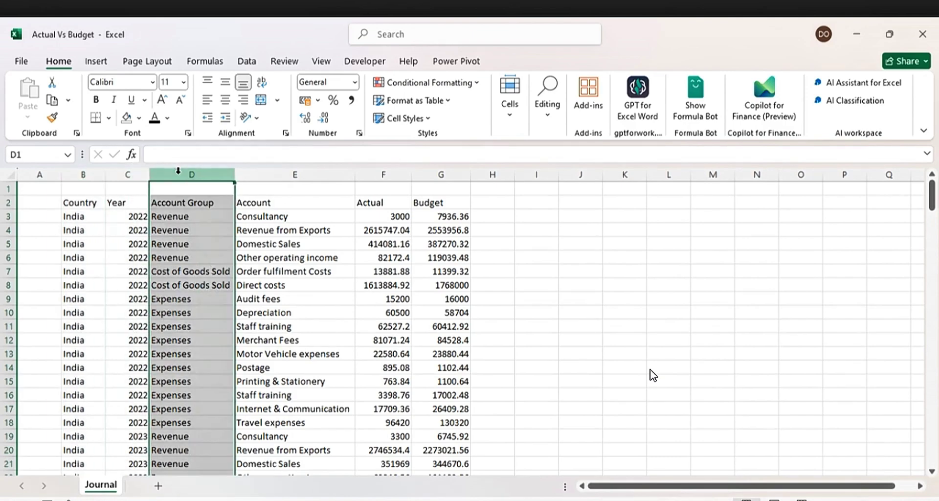
pyautogui.click(264, 168)
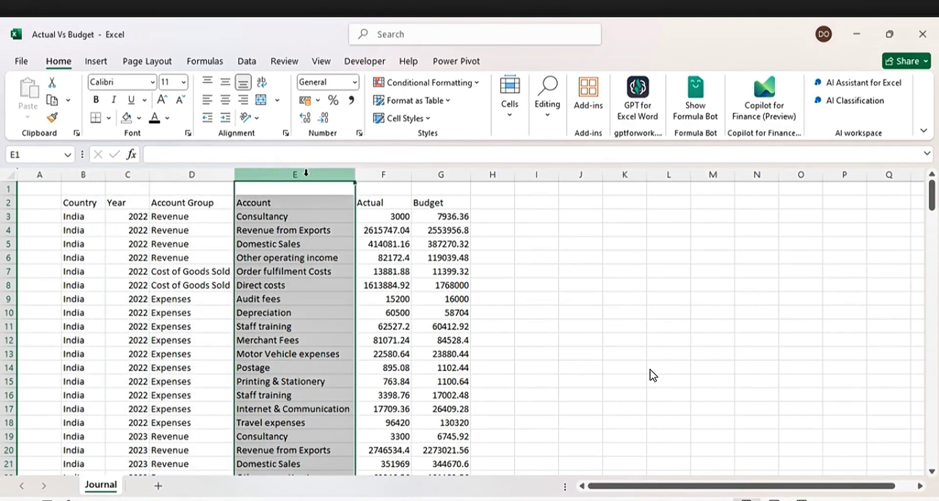
pyautogui.click(386, 172)
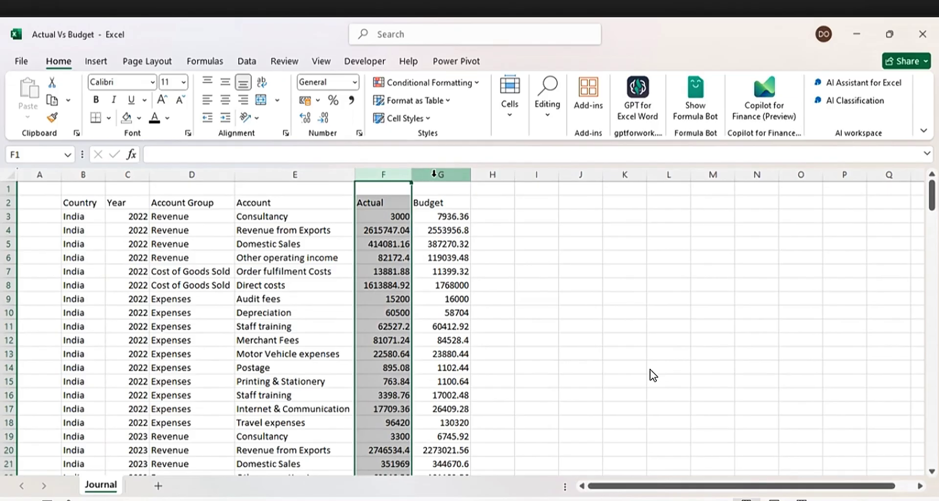
pyautogui.click(434, 173)
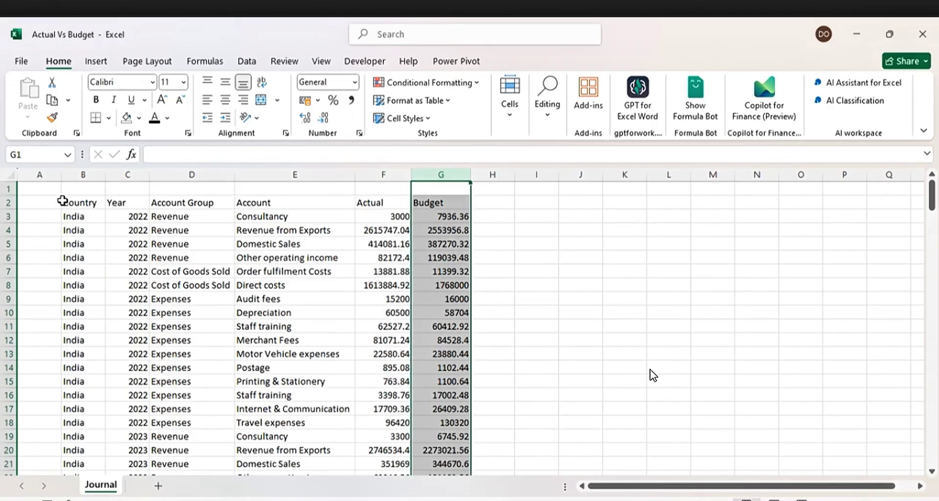
# - Convert the journal data in B2:G194 into a table with headers and apply the light green banded style
pyautogui.click(64, 203)
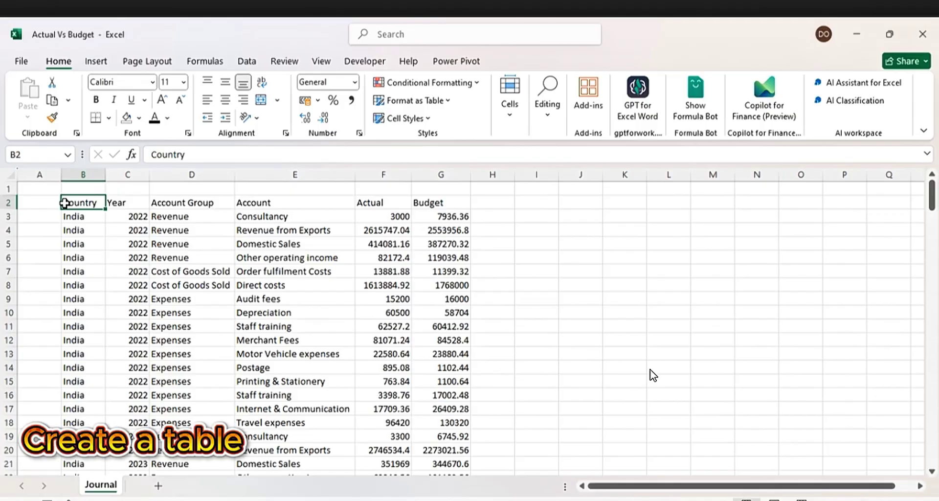
pyautogui.hotkey('ctrl', 't')
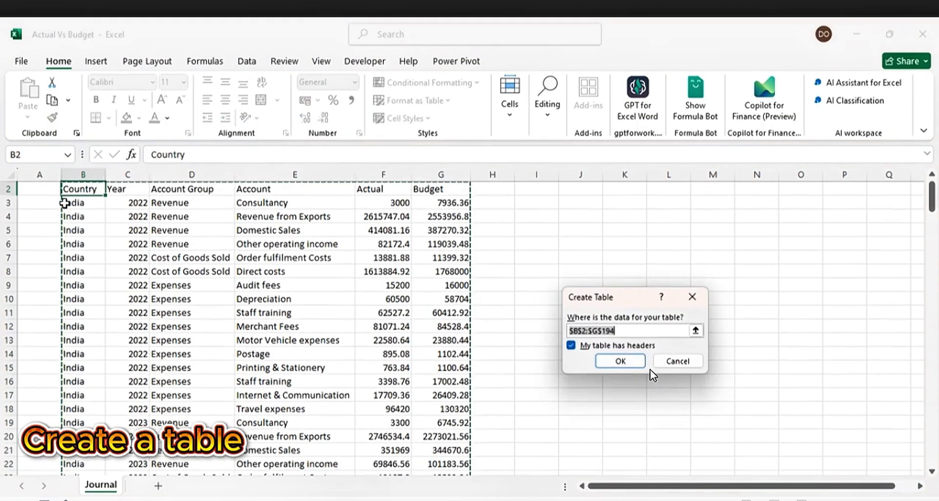
pyautogui.click(620, 362)
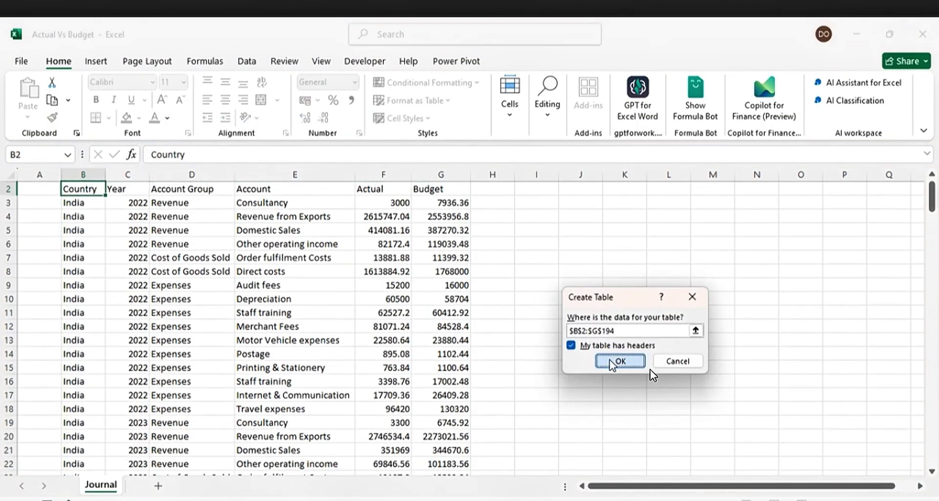
pyautogui.click(723, 109)
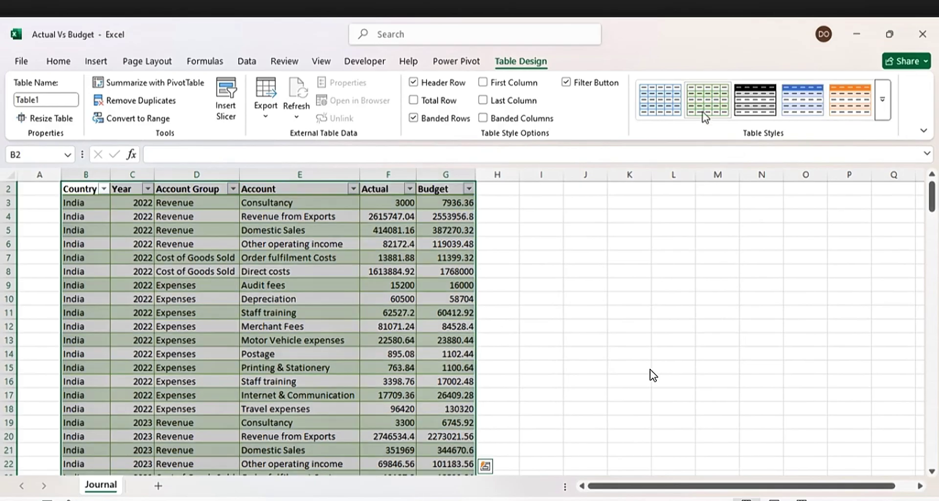
pyautogui.click(621, 310)
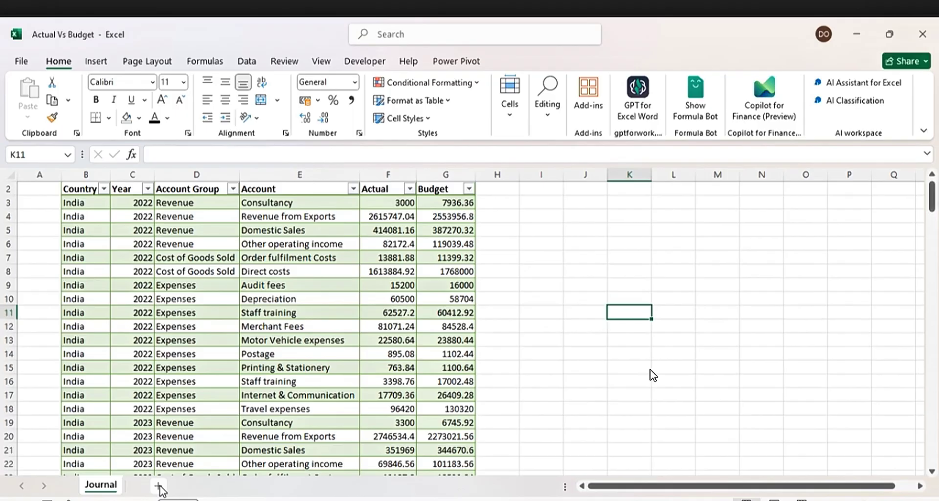
# - Add a new worksheet and name it Dashboard
pyautogui.click(158, 486)
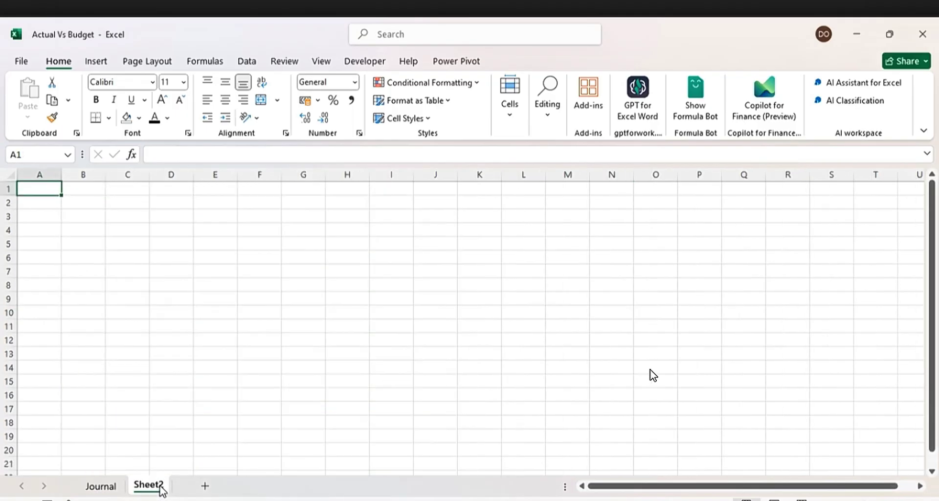
pyautogui.doubleClick(148, 484)
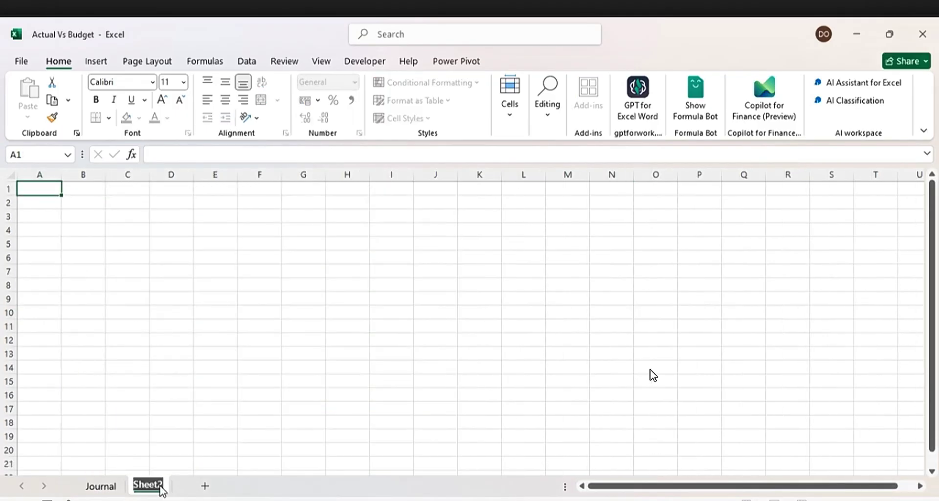
pyautogui.write('Dashb')
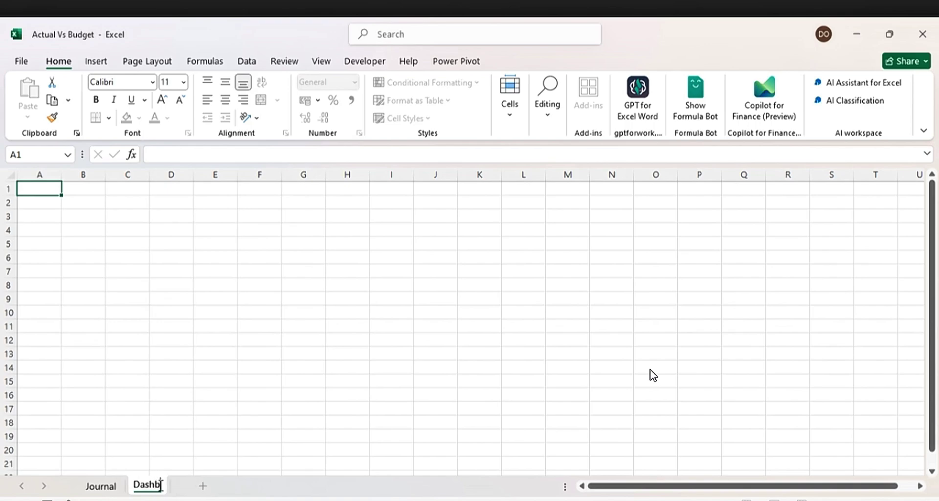
pyautogui.write('oard')
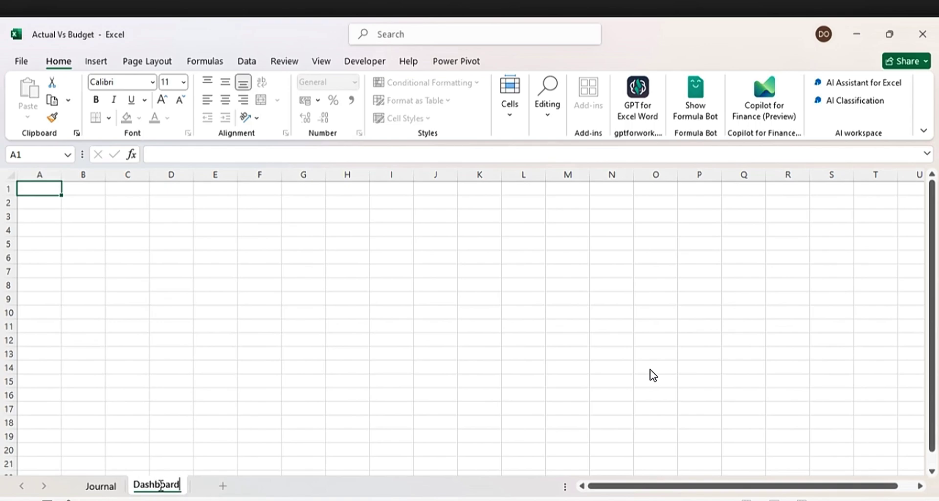
# - Insert a PivotTable based on the journal's Table1, placed on the existing Dashboard sheet at cell C3
pyautogui.click(94, 491)
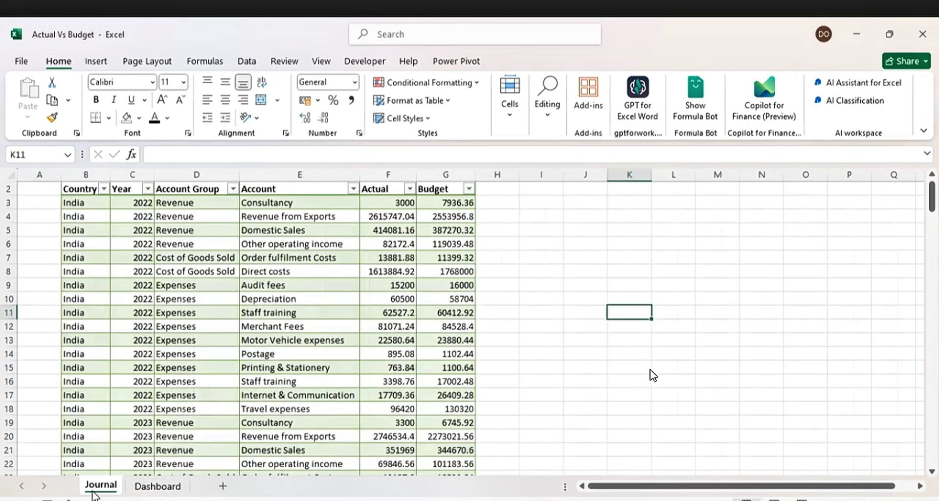
pyautogui.click(75, 189)
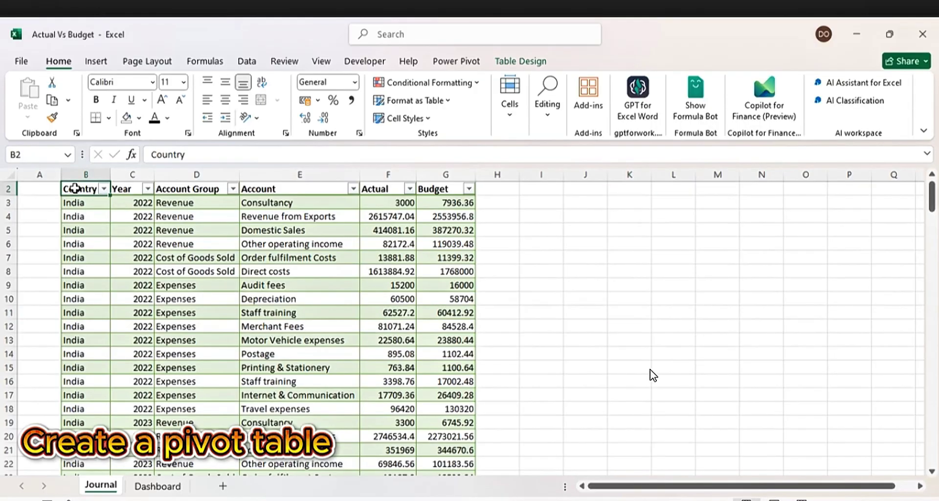
pyautogui.click(103, 62)
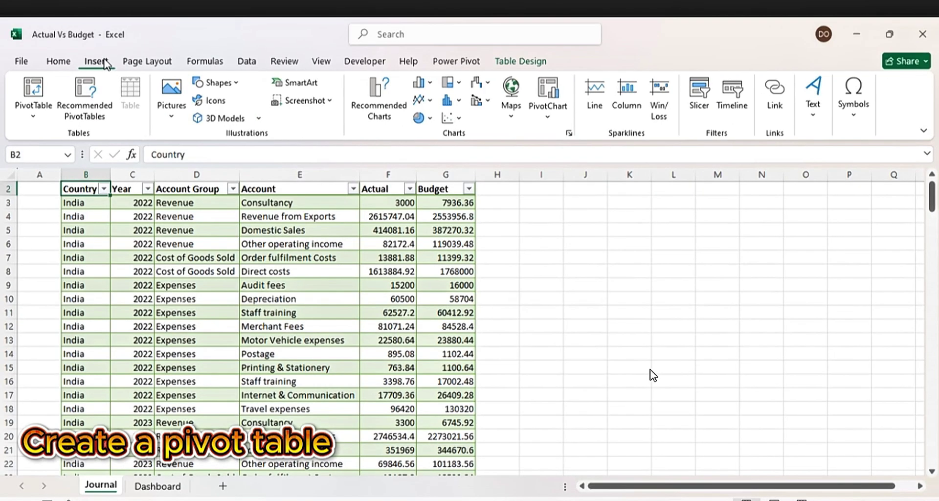
pyautogui.click(43, 96)
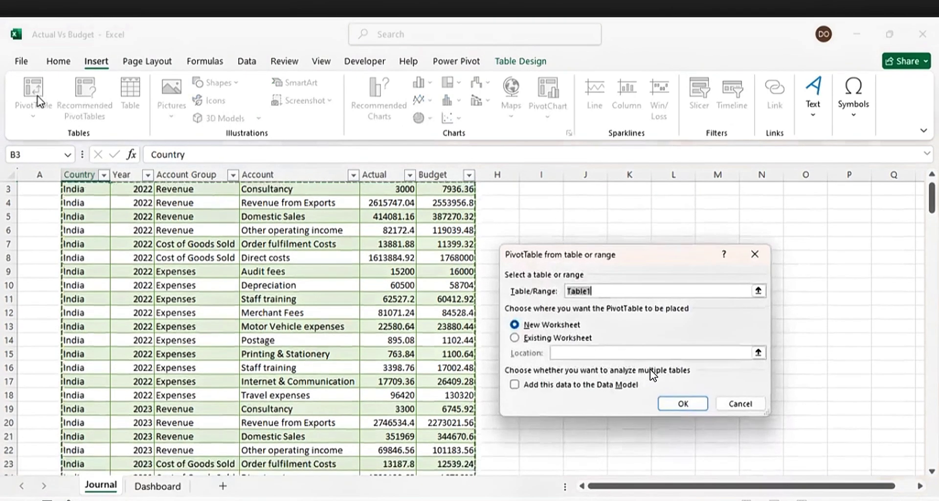
pyautogui.click(516, 337)
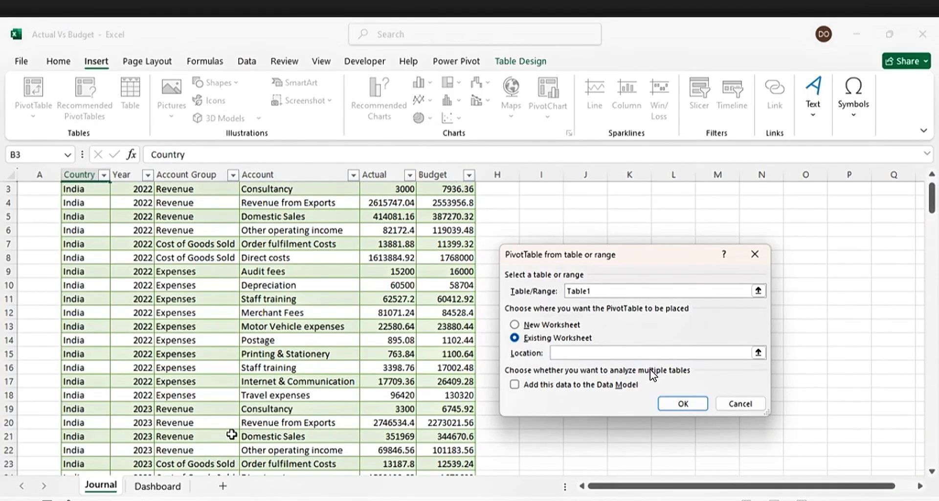
pyautogui.click(167, 487)
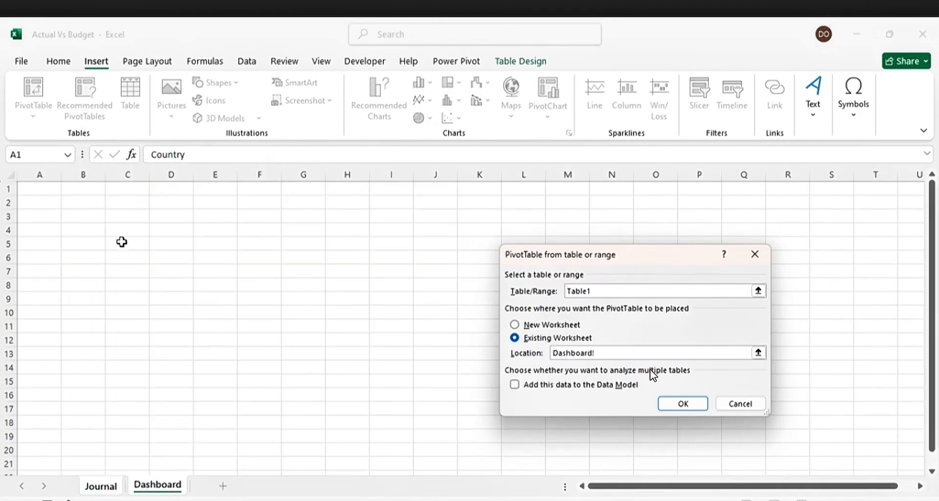
pyautogui.click(112, 216)
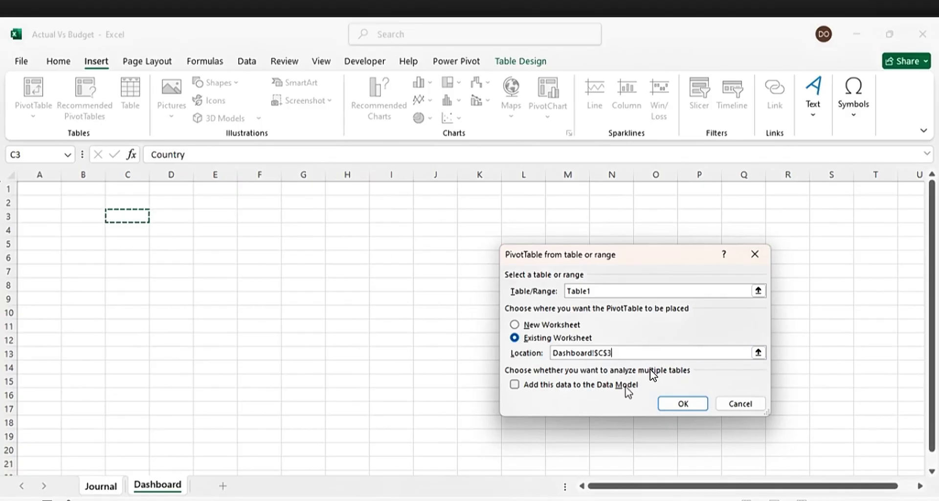
pyautogui.click(678, 405)
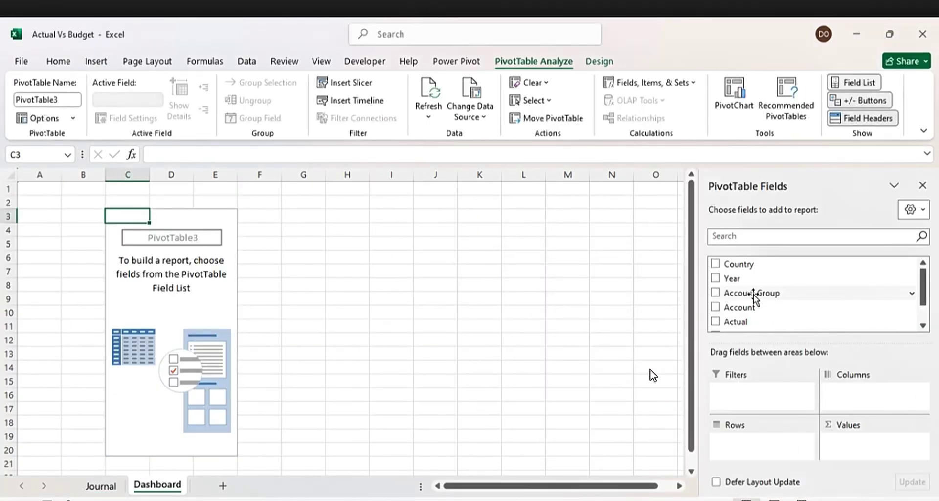
# - Add Account Group and Account as PivotTable rows, with Actual and Budget as summed values
pyautogui.moveTo(756, 296); pyautogui.dragTo(777, 446)
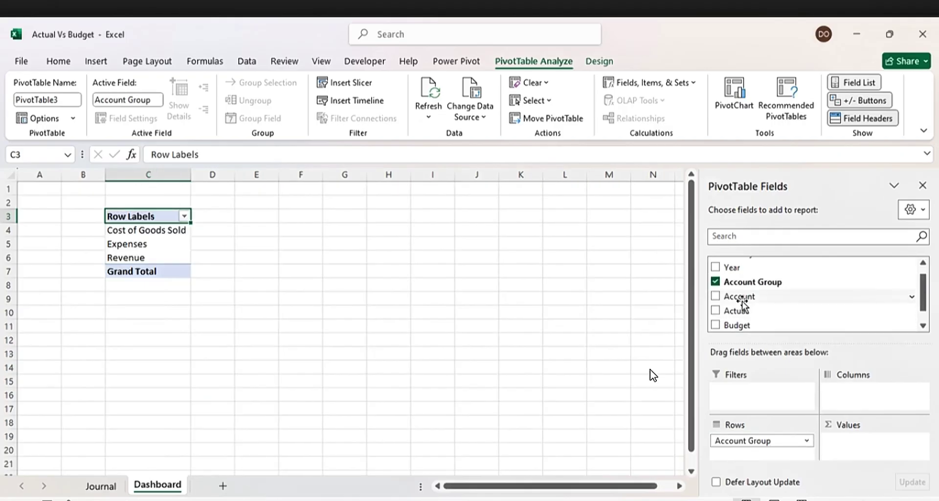
pyautogui.moveTo(742, 298); pyautogui.dragTo(776, 459)
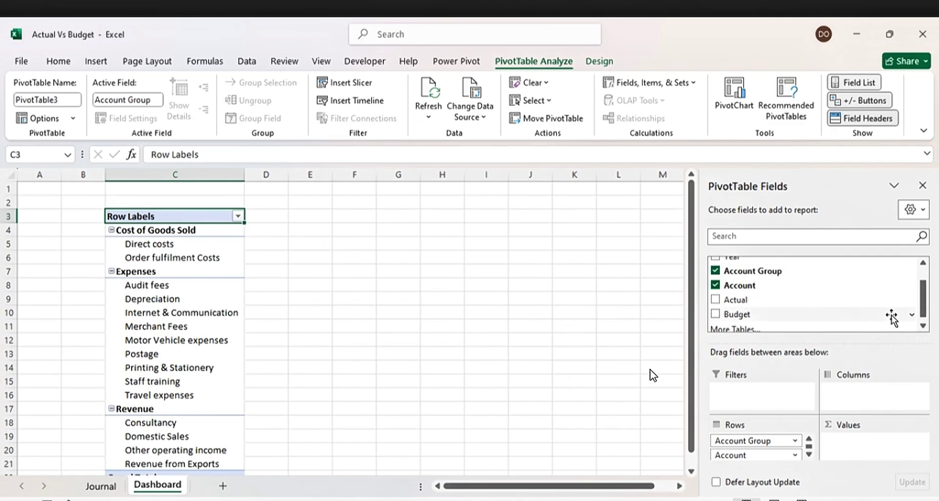
pyautogui.moveTo(737, 299); pyautogui.dragTo(869, 445)
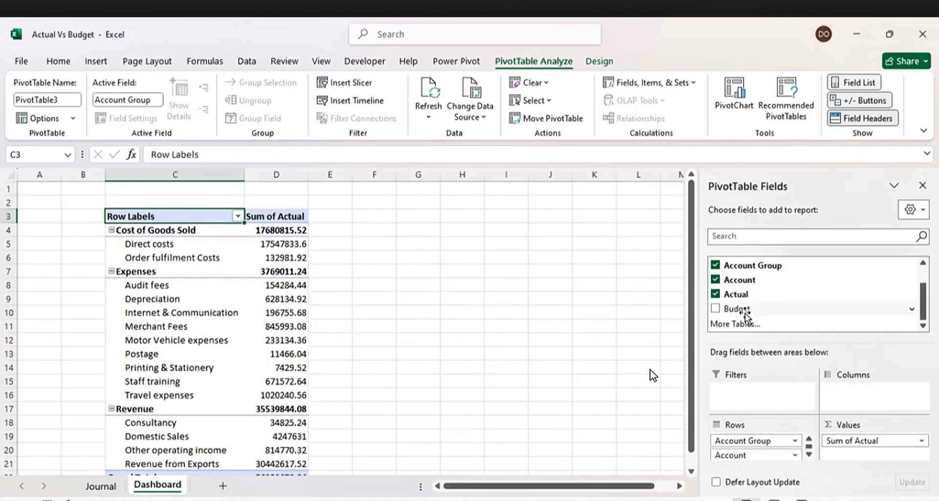
pyautogui.moveTo(741, 313); pyautogui.dragTo(881, 456)
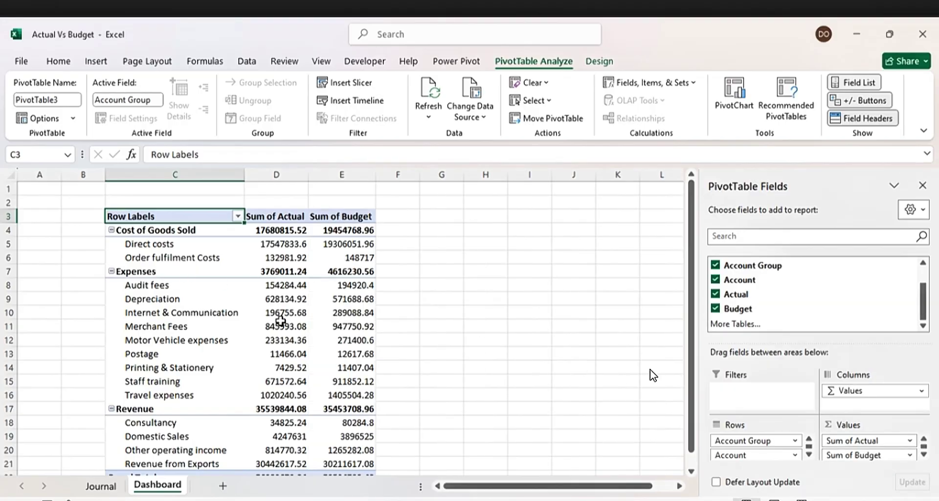
# - Move the Revenue group with its accounts to the start of the PivotTable, above Cost of Goods Sold
pyautogui.scroll(-3, 280, 320)
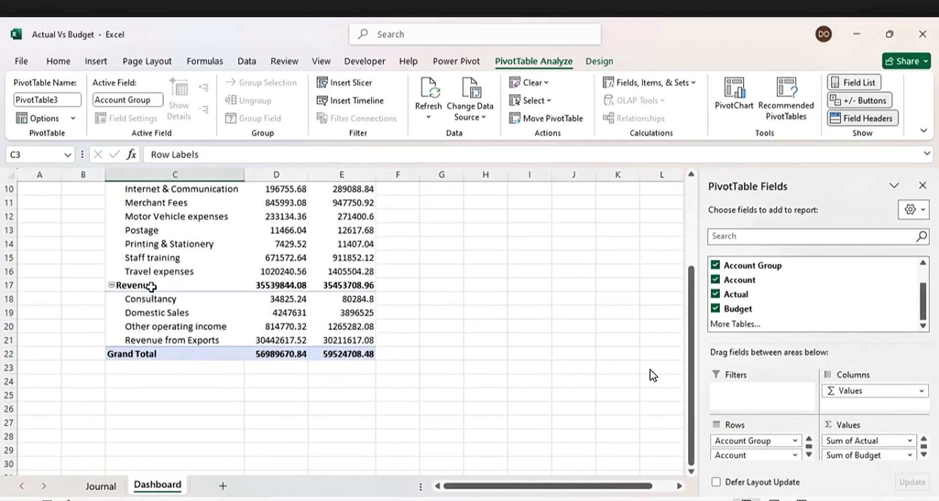
pyautogui.scroll(3, 152, 286)
pyautogui.scroll(-2, 239, 308)
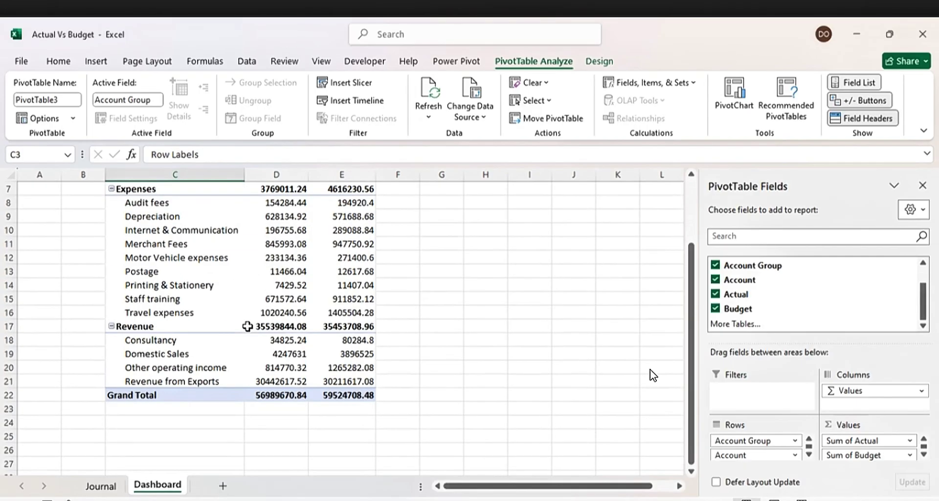
pyautogui.click(119, 326)
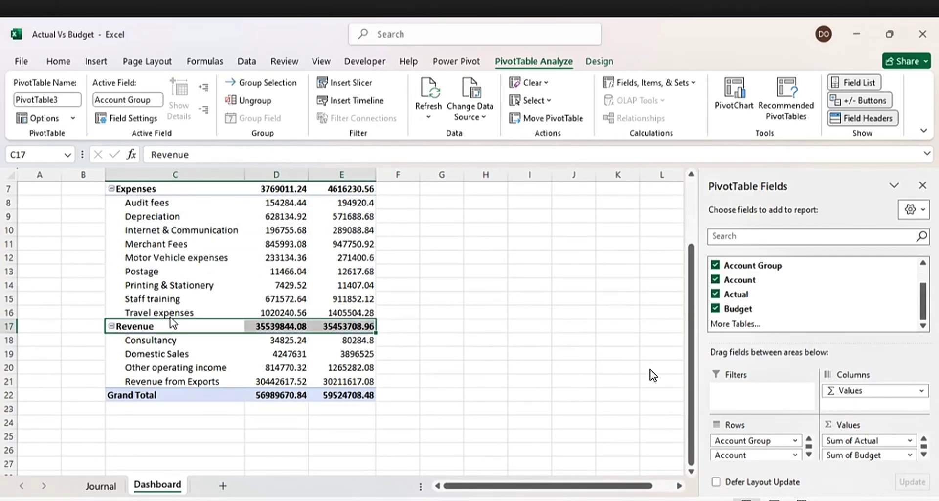
pyautogui.moveTo(172, 323); pyautogui.dragTo(191, 222)
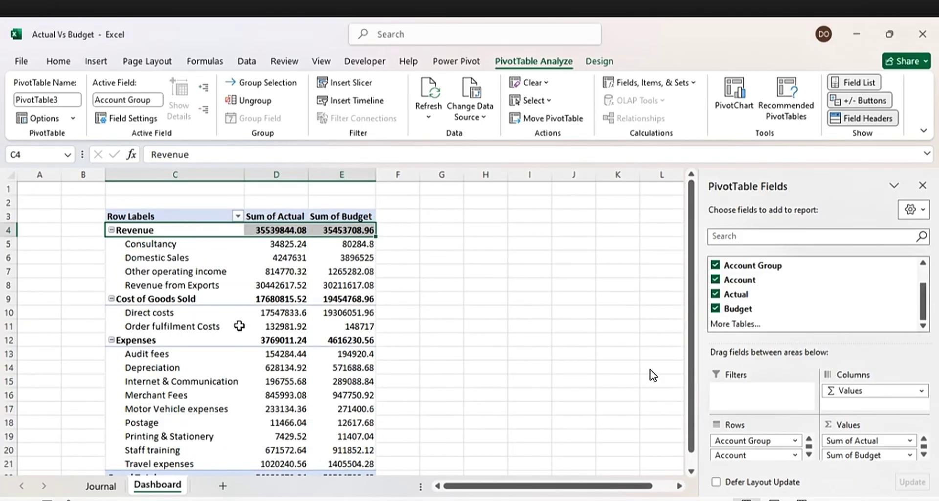
pyautogui.scroll(-1, 239, 326)
pyautogui.scroll(1, 239, 326)
# - Add a calculated item named Gross profit to the Account Group field, with the formula Revenue minus Cost of Goods Sold
pyautogui.click(136, 242)
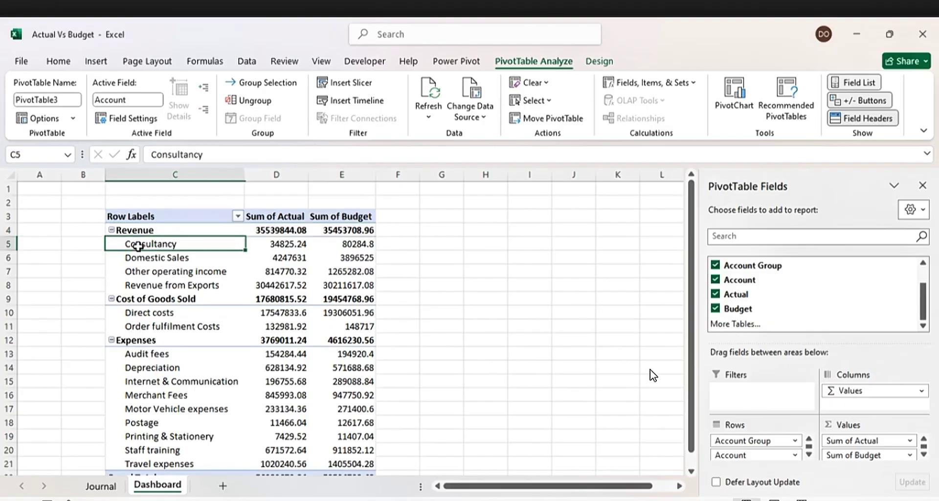
pyautogui.click(145, 231)
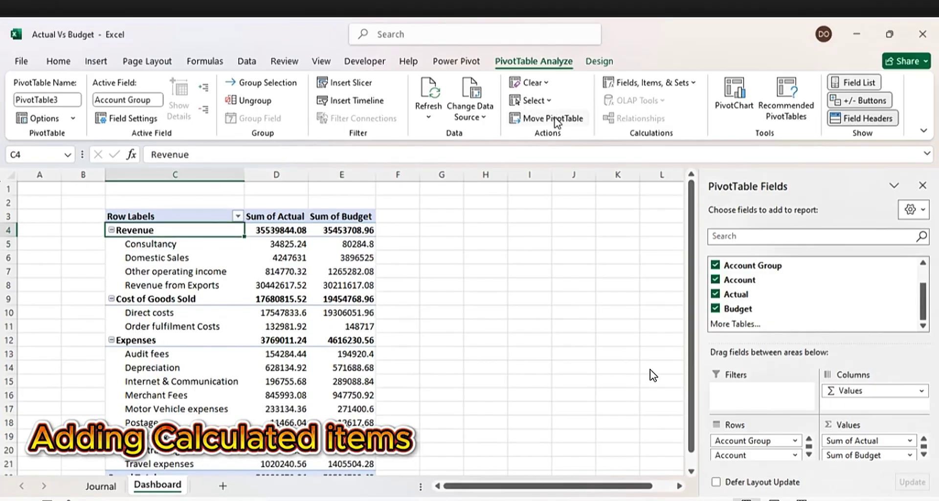
pyautogui.click(639, 84)
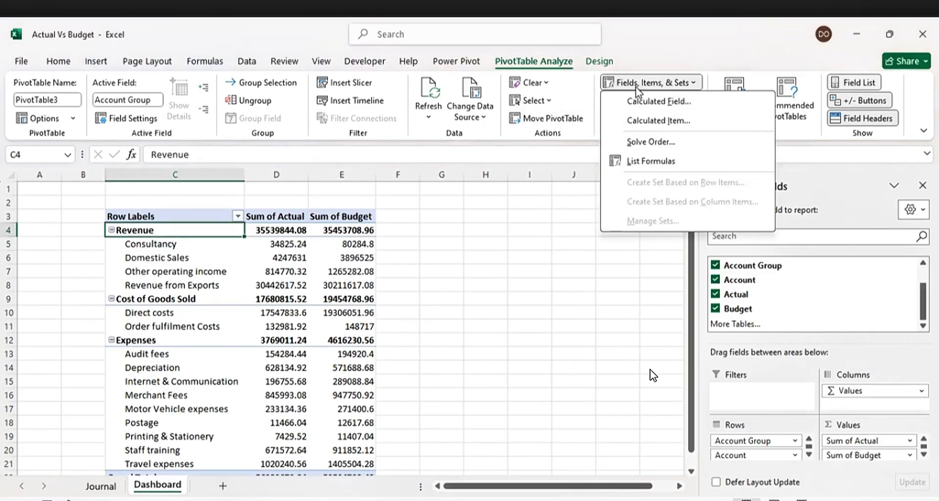
pyautogui.click(639, 123)
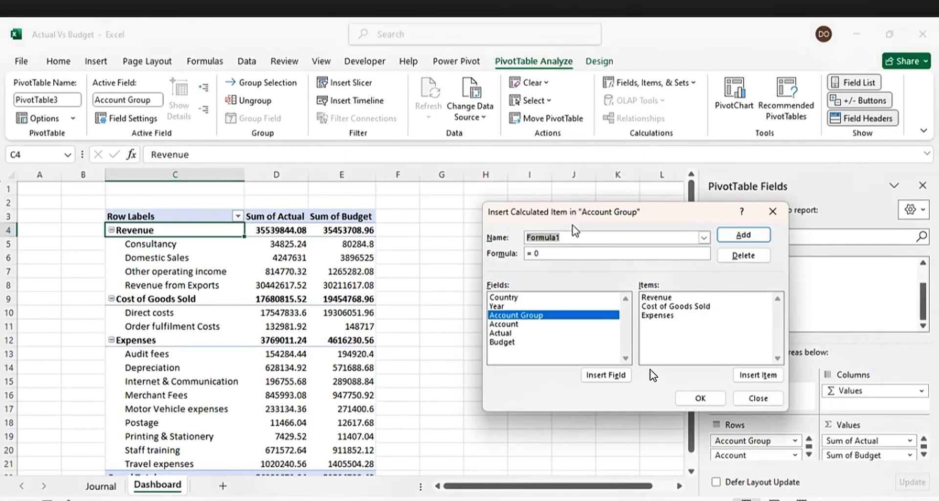
pyautogui.moveTo(569, 238); pyautogui.dragTo(524, 238)
pyautogui.write('Gross profit')
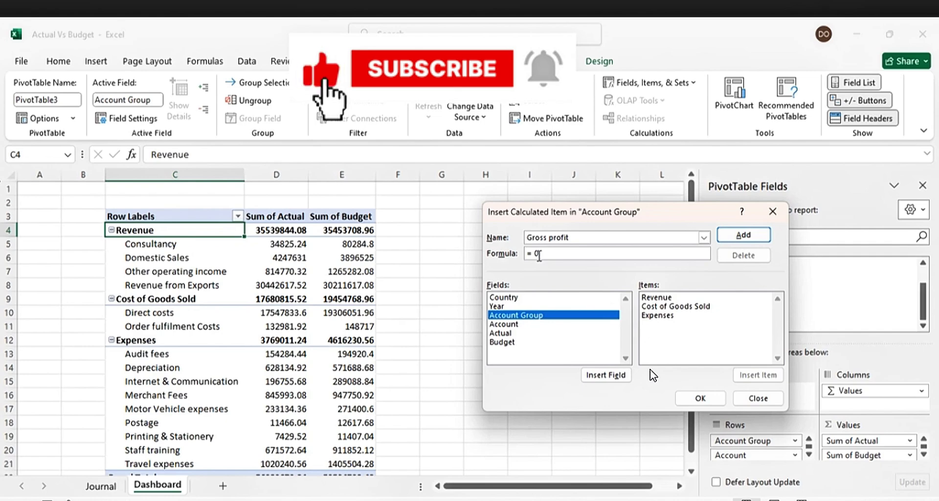
pyautogui.click(654, 300)
pyautogui.doubleClick(653, 299)
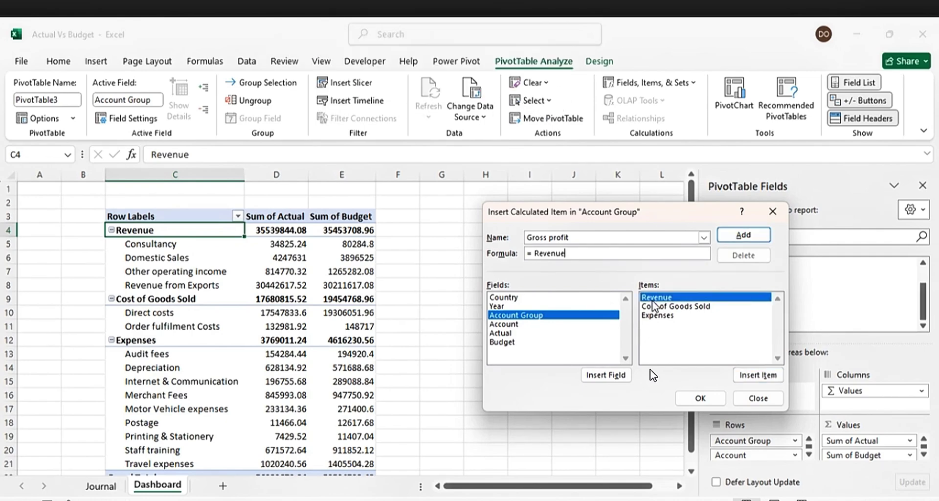
pyautogui.write('-')
pyautogui.doubleClick(663, 307)
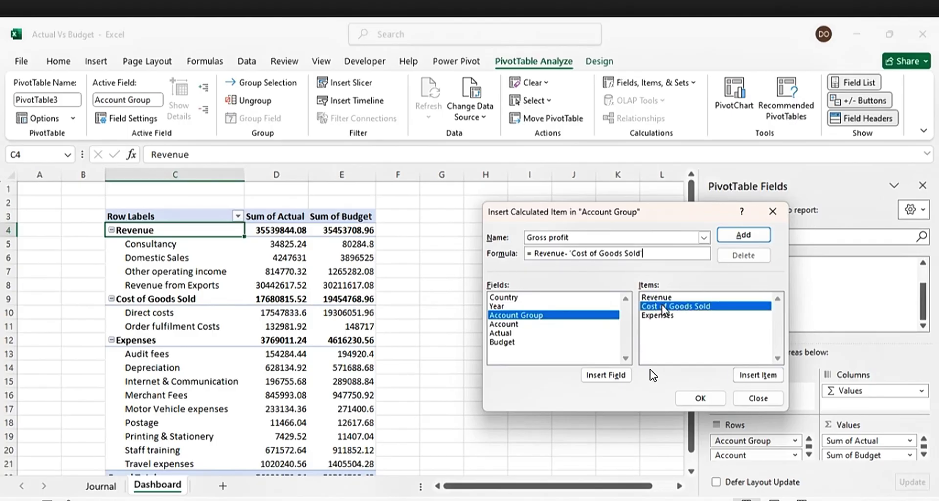
pyautogui.click(746, 235)
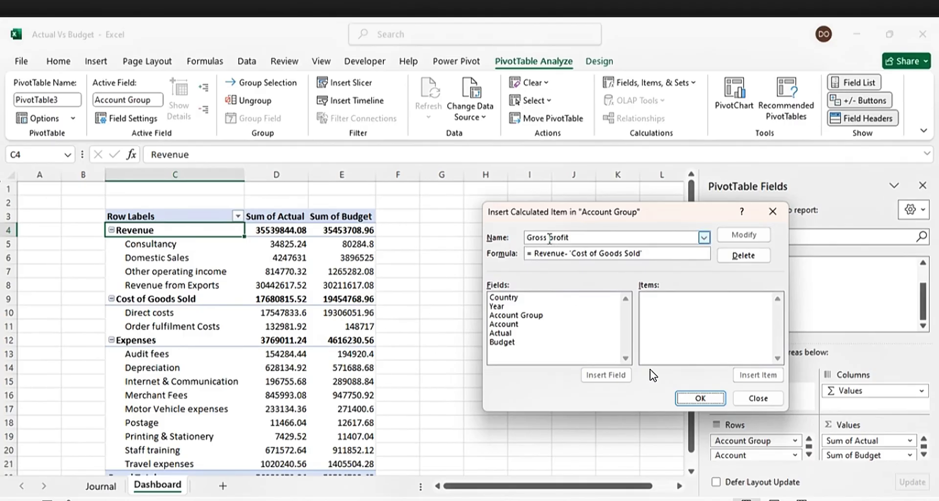
# - Add a second Account Group calculated item named Net profit with the formula Gross profit minus Expenses, and apply the calculated items
pyautogui.moveTo(549, 238); pyautogui.dragTo(525, 237)
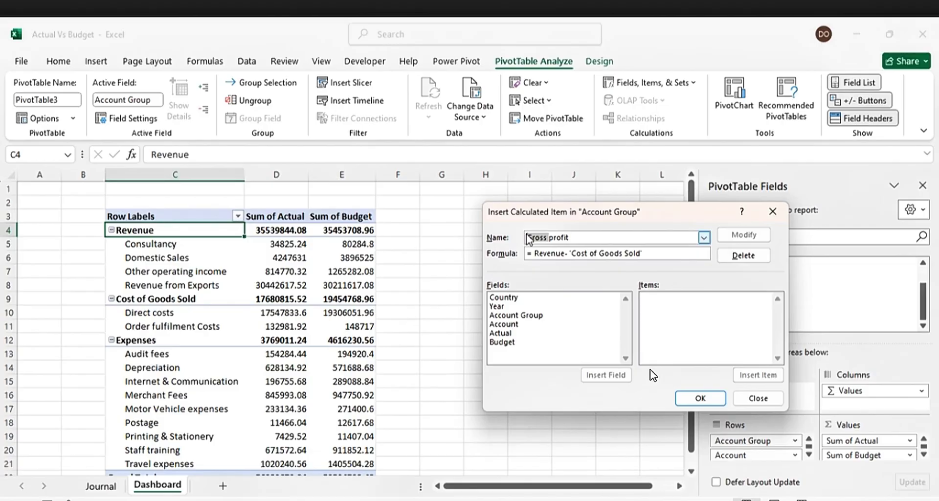
pyautogui.write('Net')
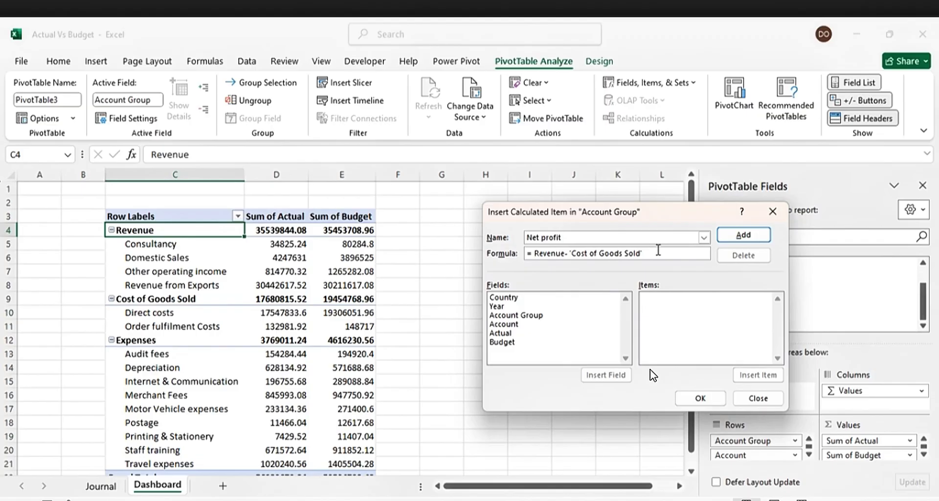
pyautogui.moveTo(658, 250); pyautogui.dragTo(533, 253)
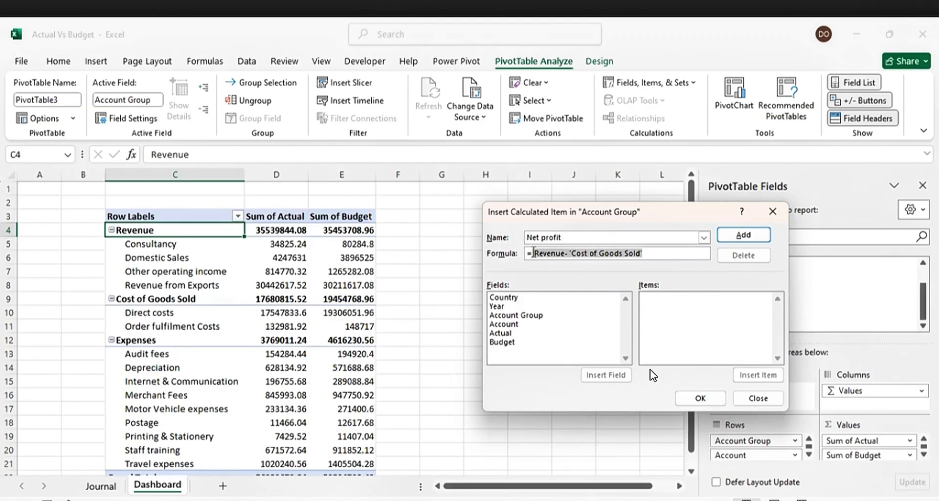
pyautogui.click(531, 253)
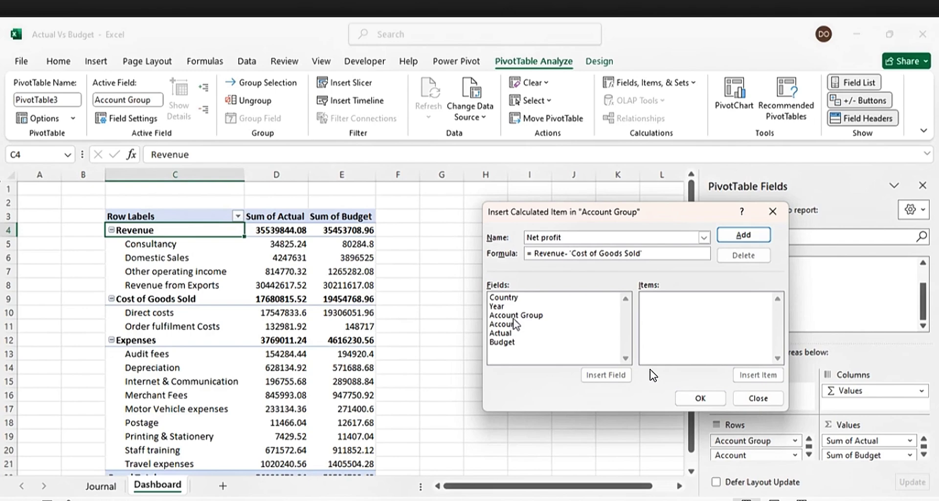
pyautogui.click(515, 317)
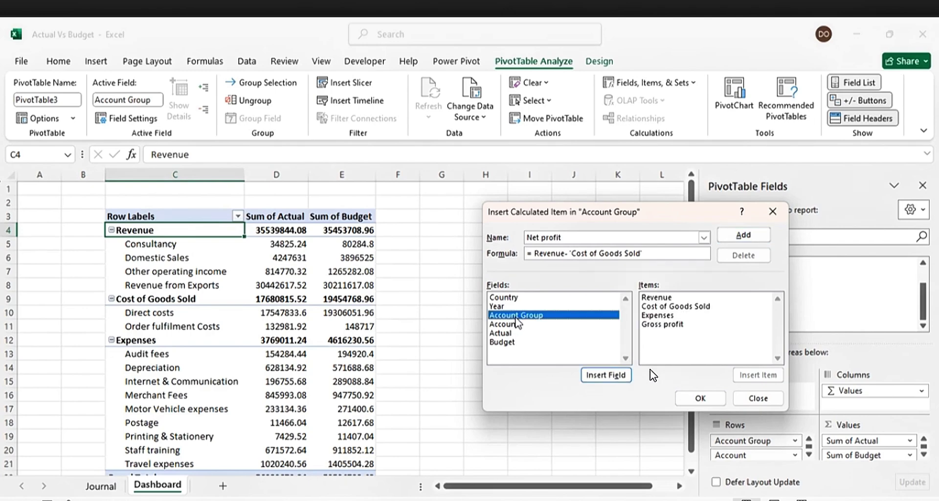
pyautogui.click(651, 254)
pyautogui.press('BackSpace')
pyautogui.press('BackSpace')
pyautogui.press('BackSpace')
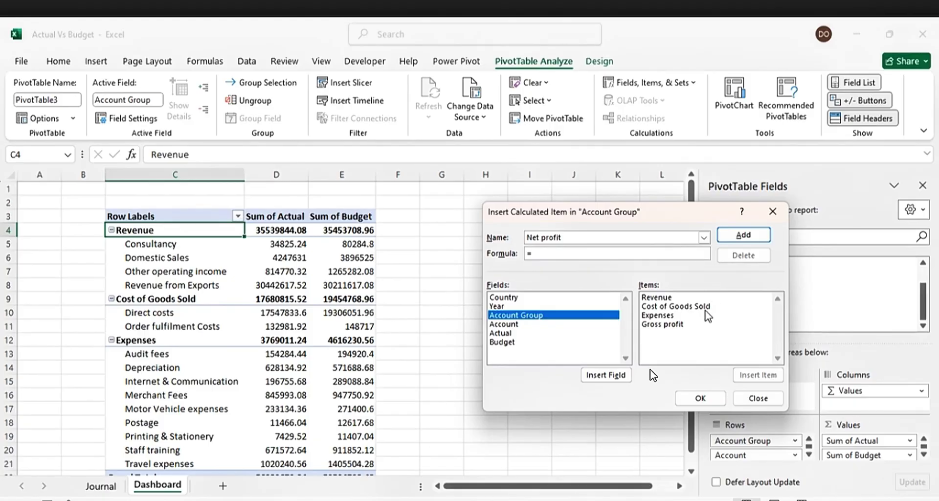
pyautogui.doubleClick(679, 324)
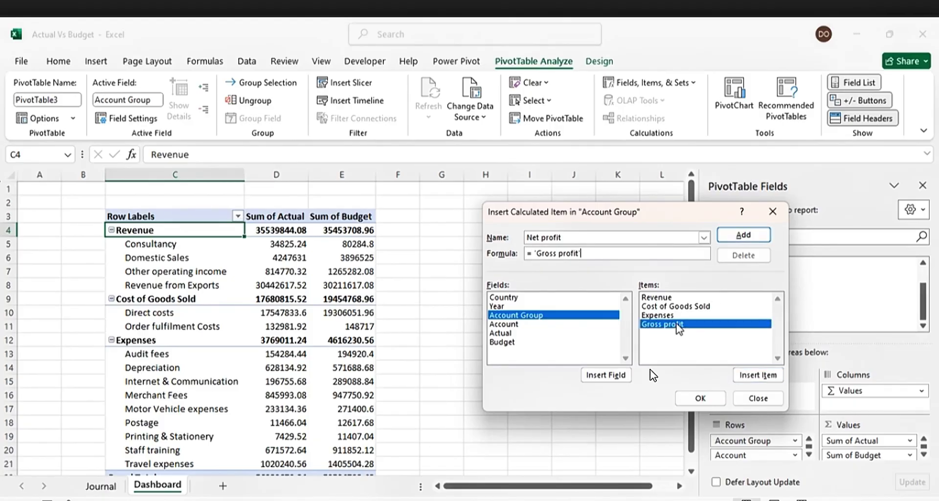
pyautogui.write('-')
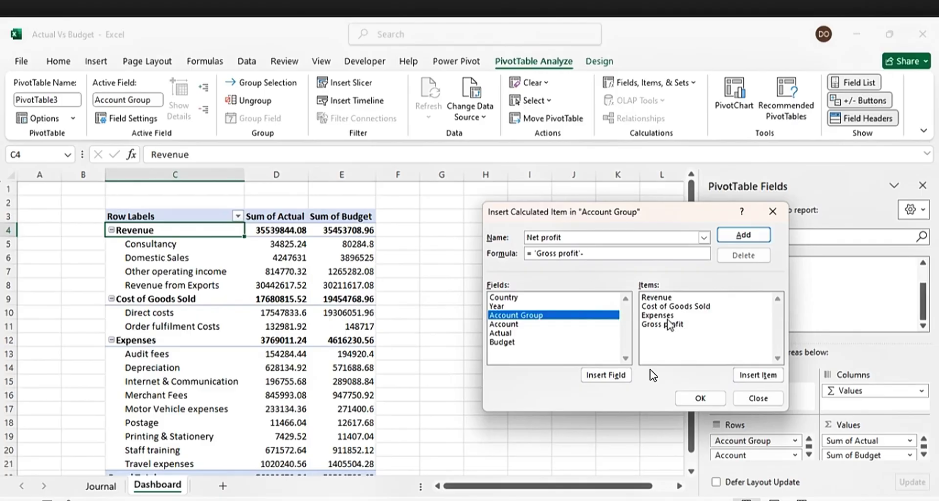
pyautogui.doubleClick(669, 315)
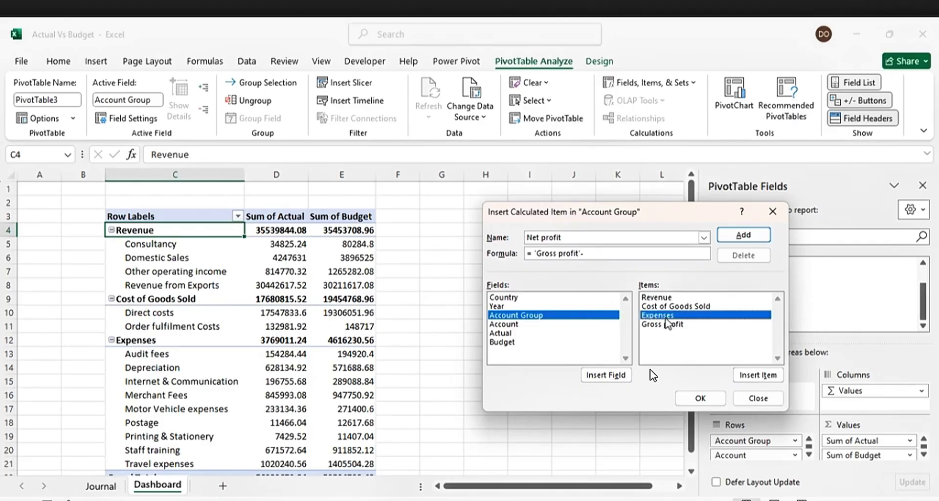
pyautogui.click(752, 238)
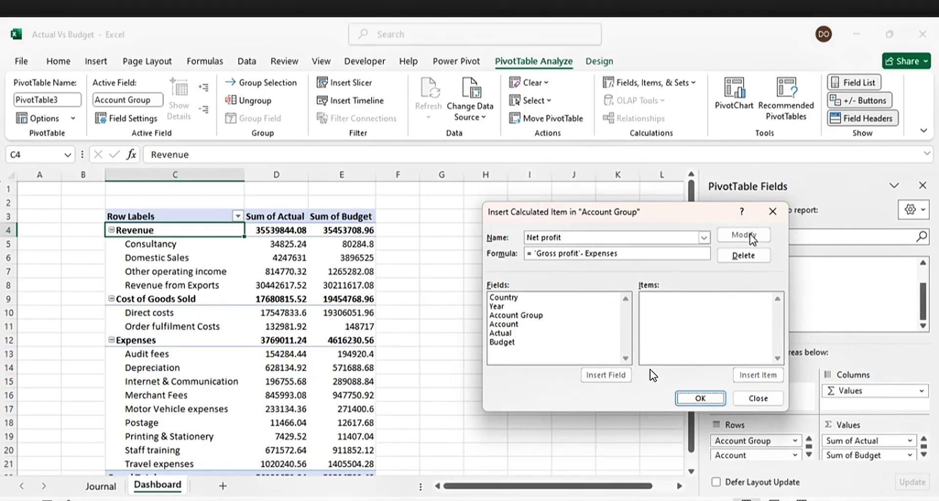
pyautogui.click(702, 397)
# - Collapse the Net profit and Gross profit groups in the PivotTable to hide their account rows
pyautogui.scroll(-7, 273, 329)
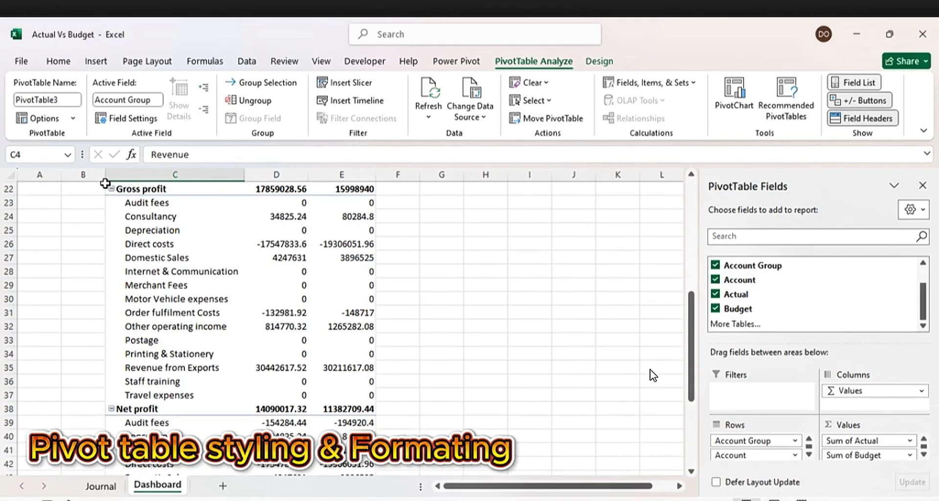
pyautogui.scroll(-3, 145, 257)
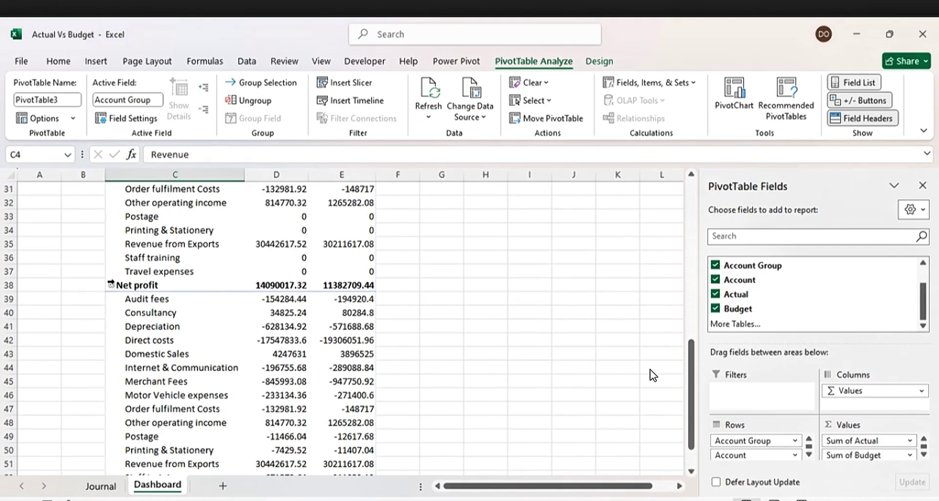
pyautogui.scroll(-2, 165, 284)
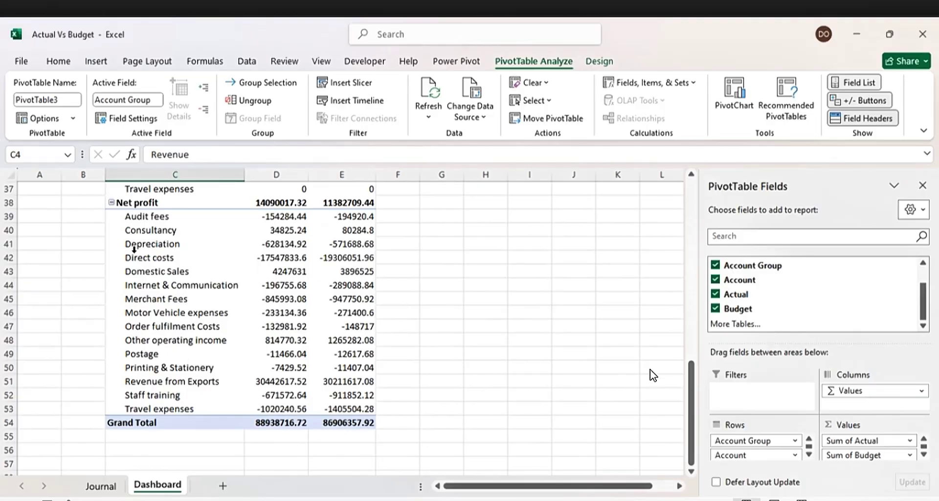
pyautogui.click(112, 203)
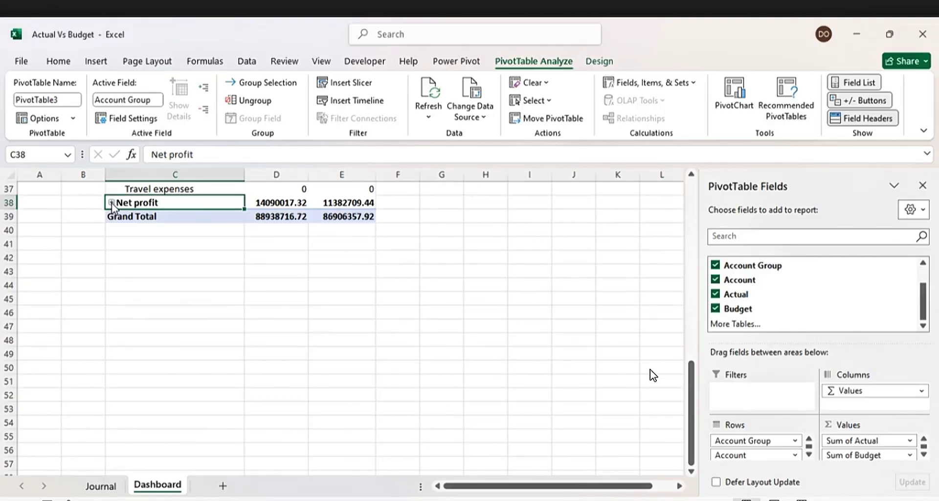
pyautogui.scroll(6, 167, 317)
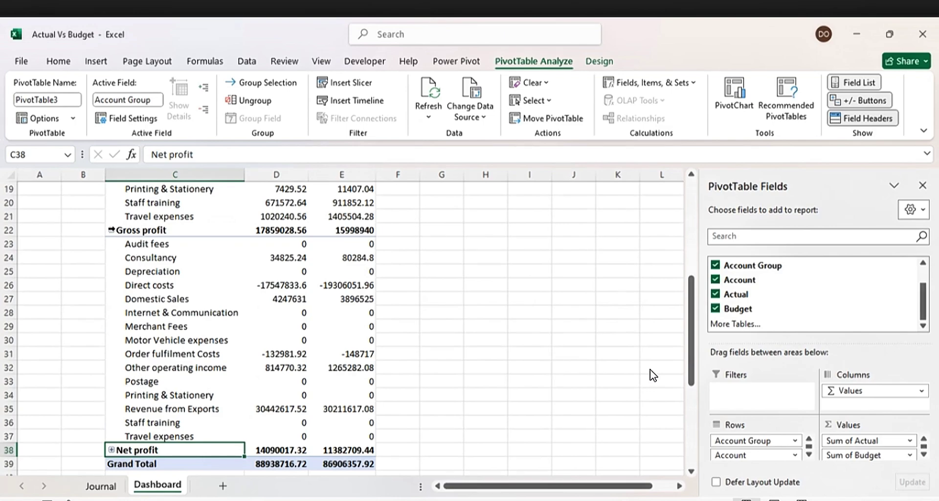
pyautogui.click(112, 230)
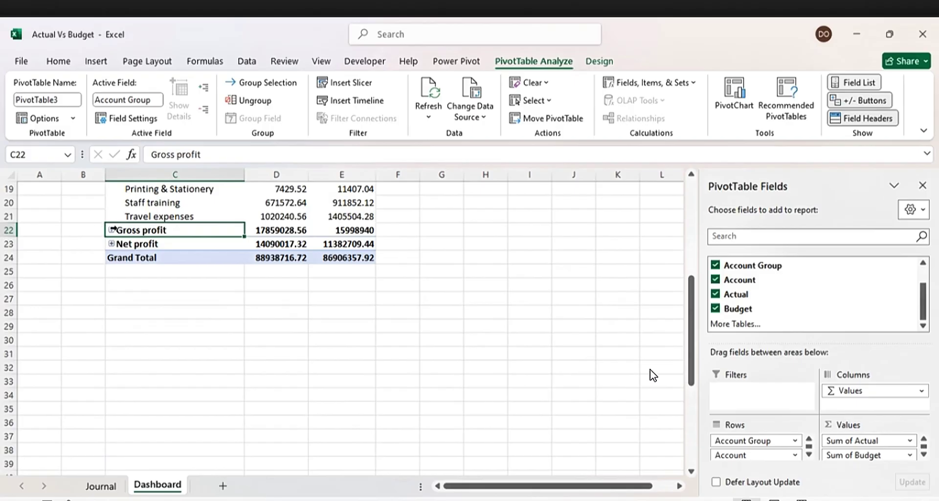
# - Move the Gross profit row to sit between the Cost of Goods Sold and Expenses groups
pyautogui.scroll(4, 203, 282)
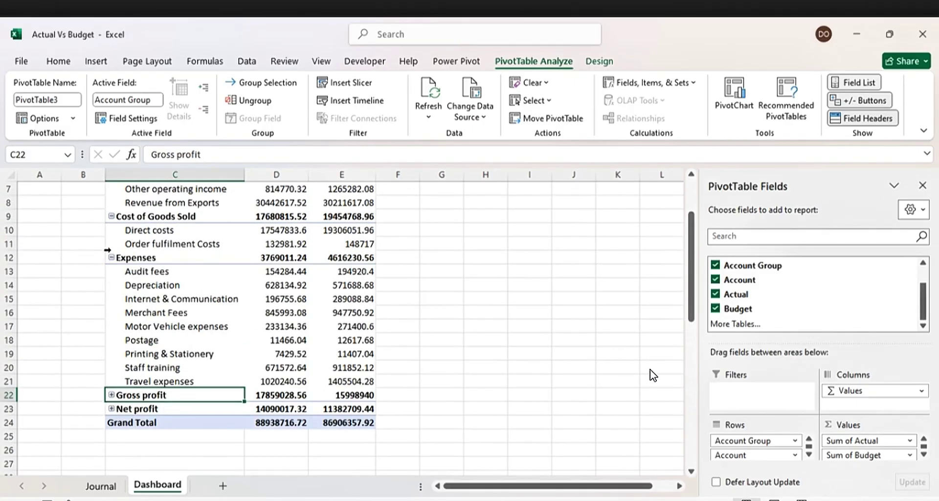
pyautogui.hotkey('shift', 'Right')
pyautogui.hotkey('shift', 'Right')
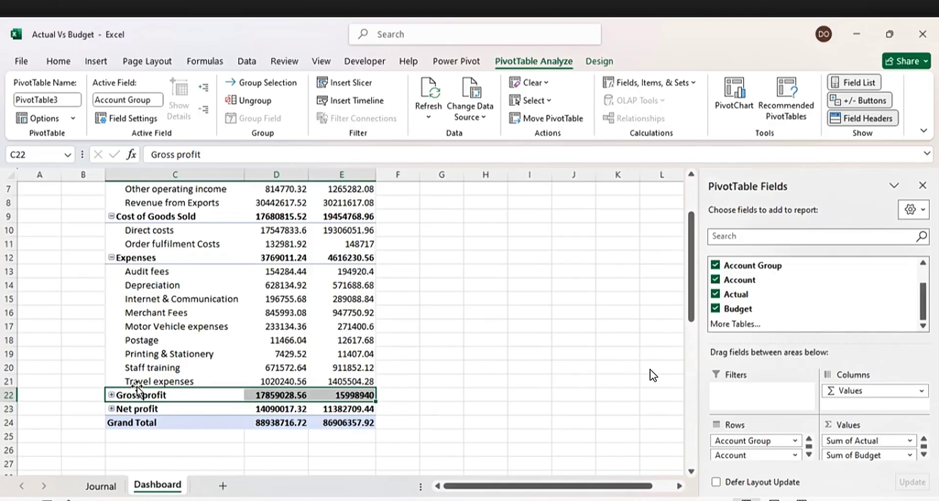
pyautogui.moveTo(139, 390); pyautogui.dragTo(139, 285)
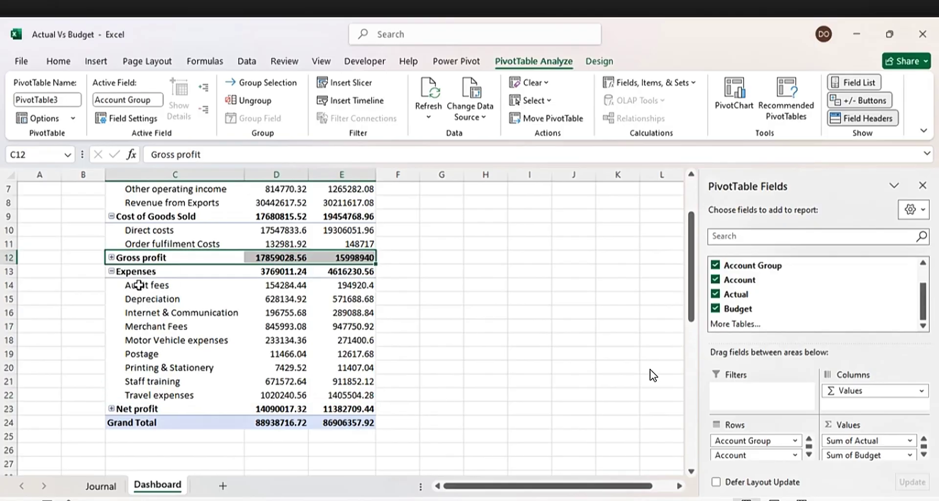
pyautogui.click(494, 297)
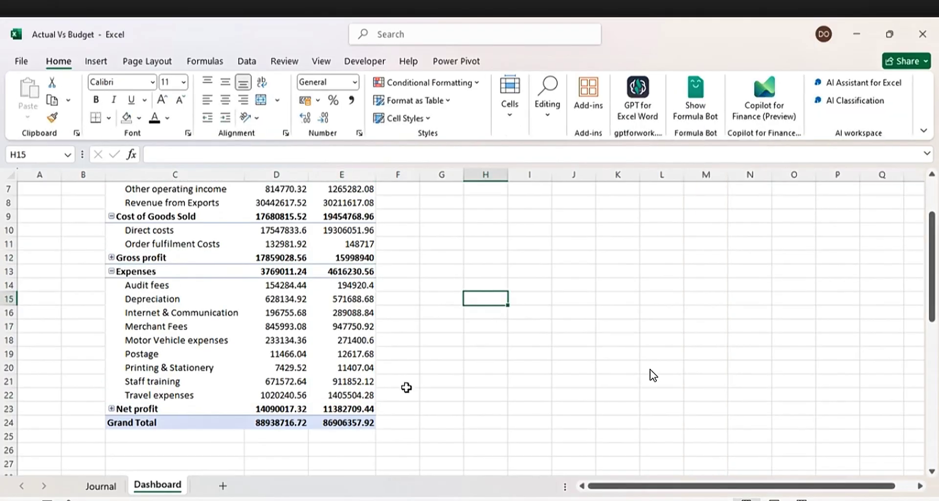
# - Remove the Grand Total row from the PivotTable
pyautogui.scroll(2, 405, 388)
pyautogui.scroll(-3, 394, 352)
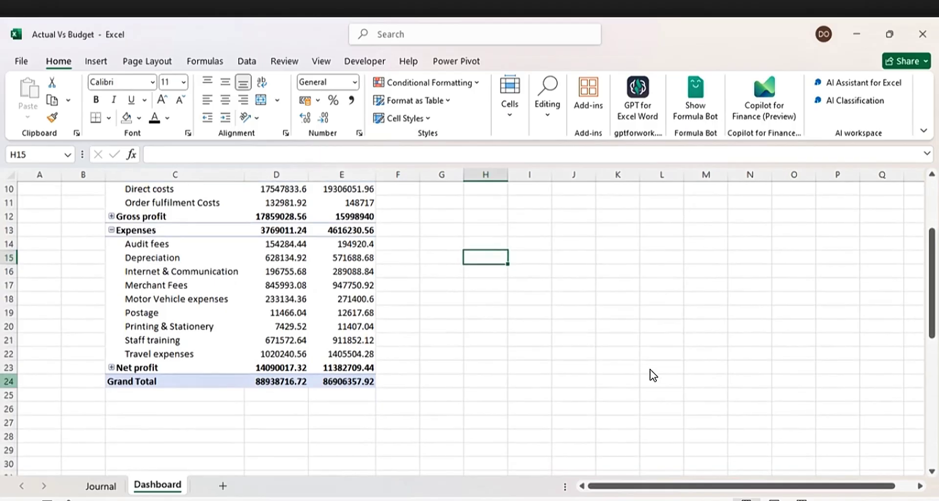
pyautogui.click(147, 381)
pyautogui.rightClick(146, 381)
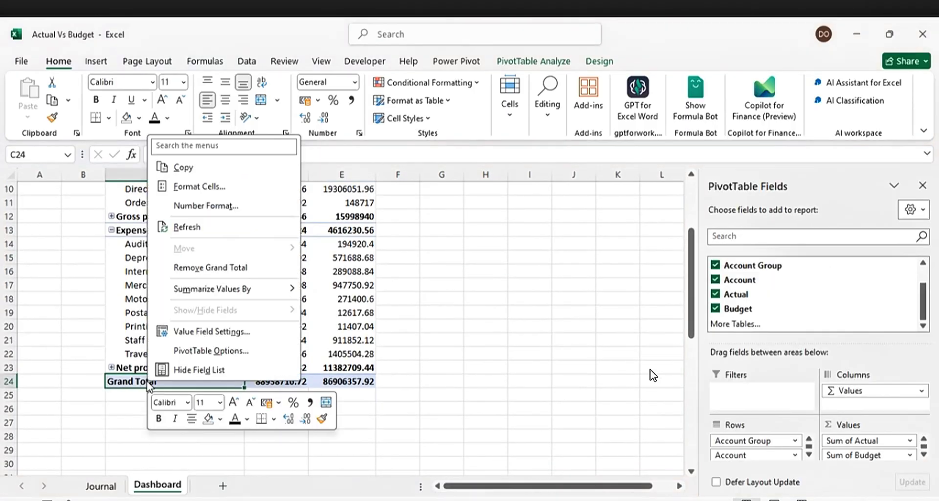
pyautogui.click(219, 268)
# - Set the PivotTable to show all subtotals at the bottom of each group
pyautogui.scroll(3, 299, 341)
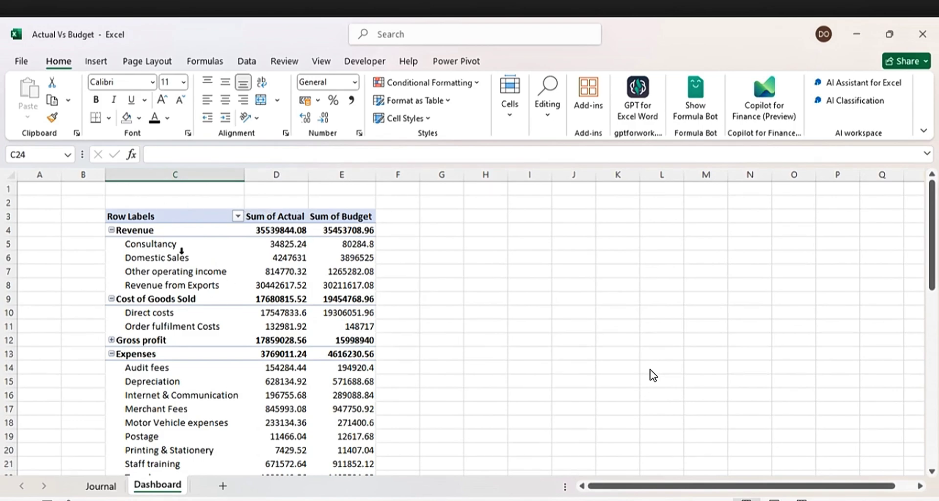
pyautogui.click(185, 216)
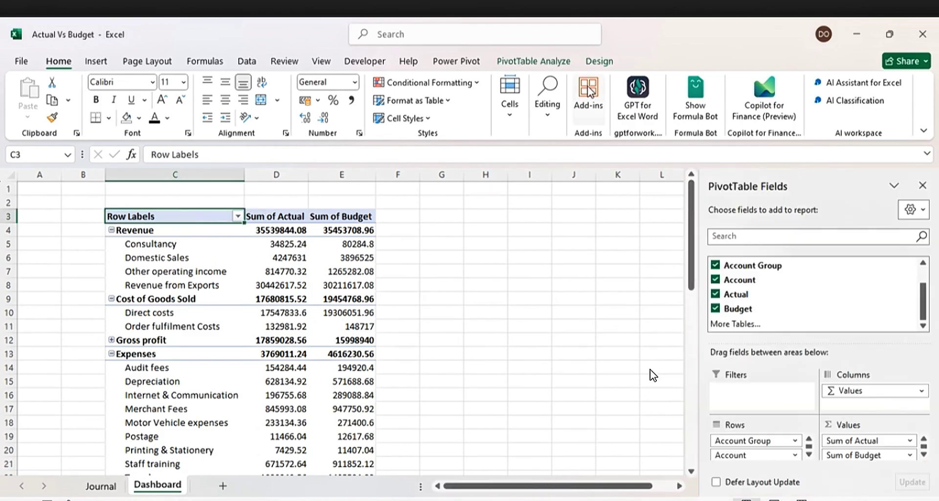
pyautogui.click(599, 62)
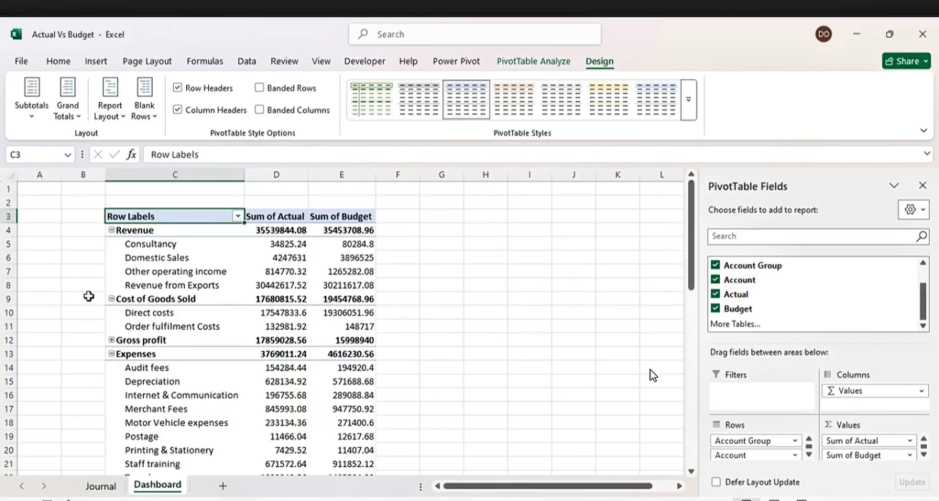
pyautogui.click(67, 111)
pyautogui.click(32, 112)
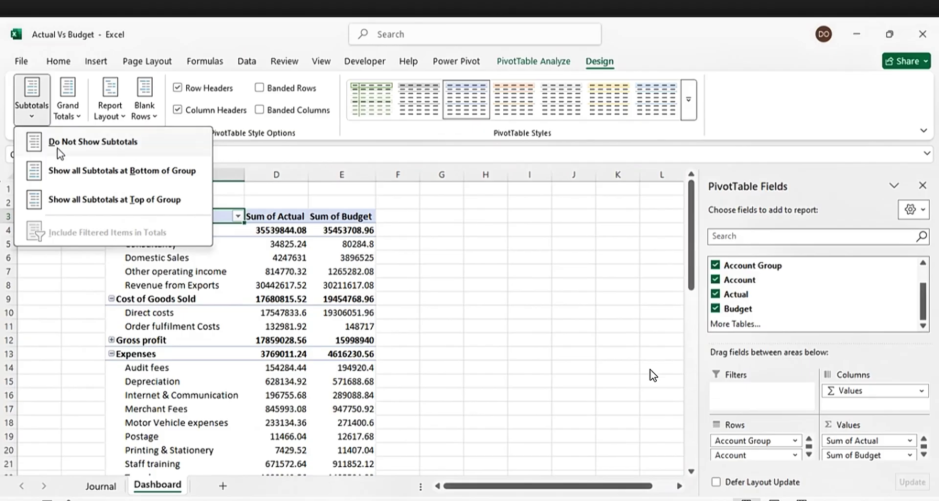
pyautogui.click(61, 171)
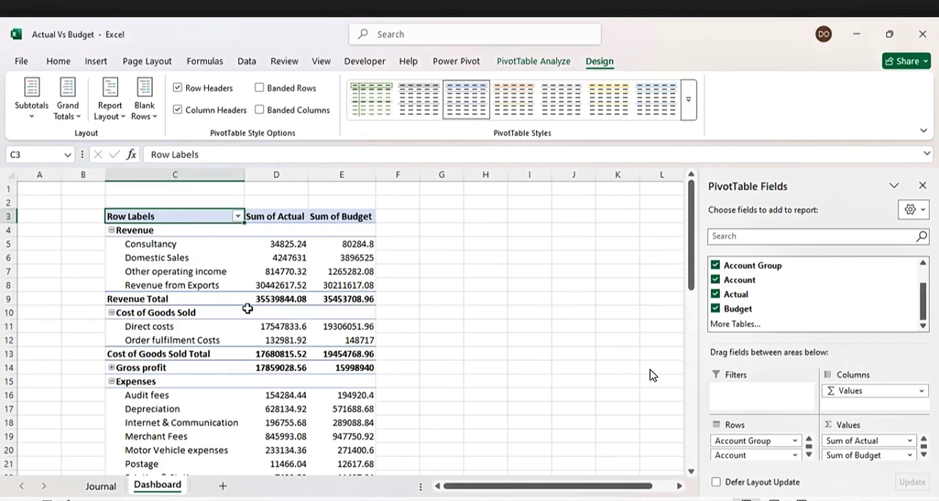
# - Insert a blank line after each item in the PivotTable
pyautogui.scroll(-1, 304, 271)
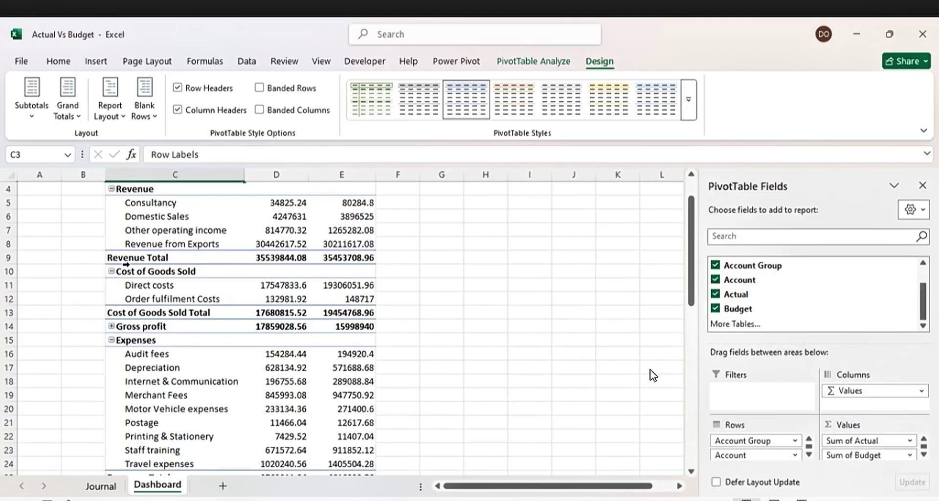
pyautogui.click(14, 271)
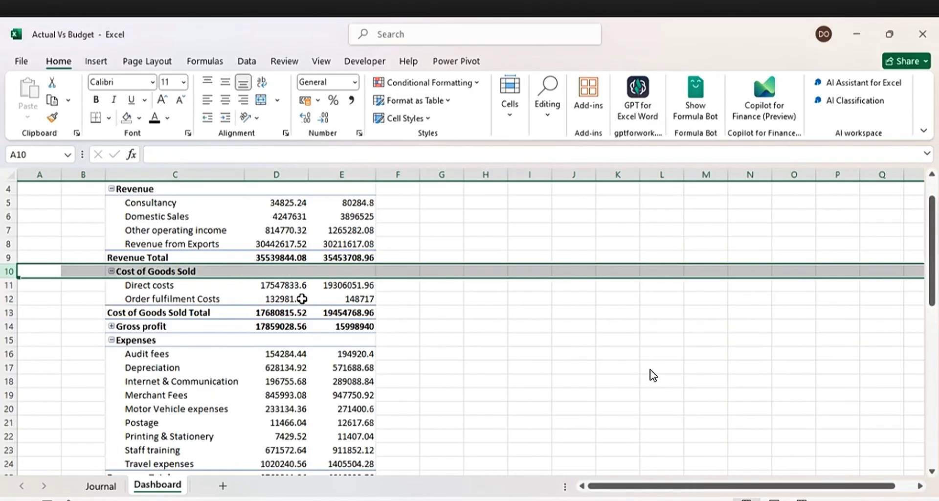
pyautogui.scroll(1, 282, 283)
pyautogui.click(169, 255)
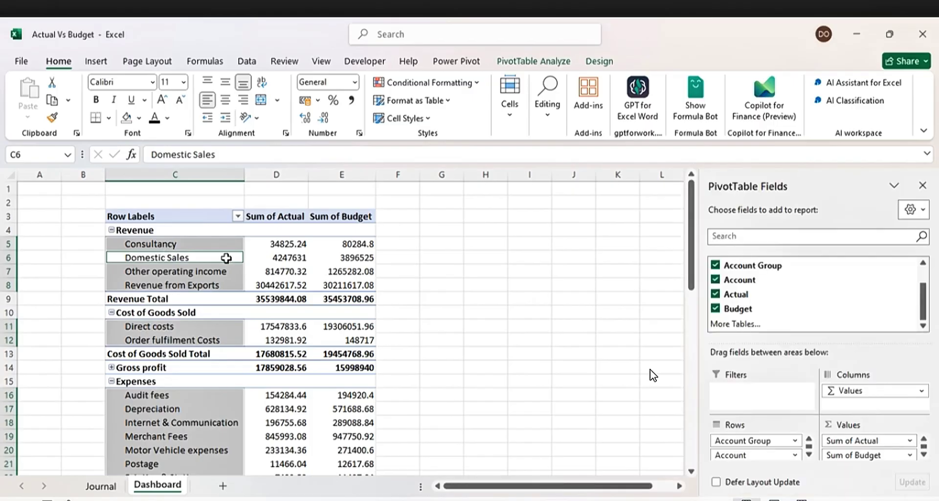
pyautogui.press('Right')
pyautogui.click(175, 245)
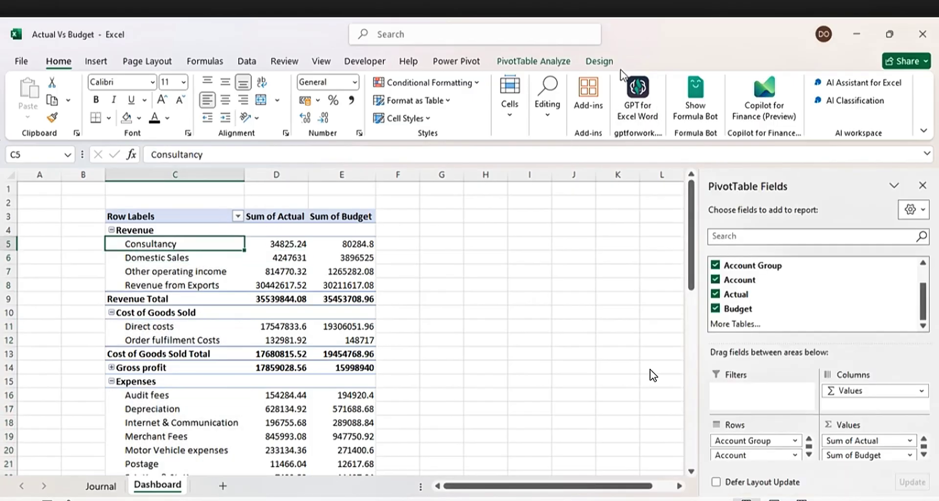
pyautogui.click(599, 62)
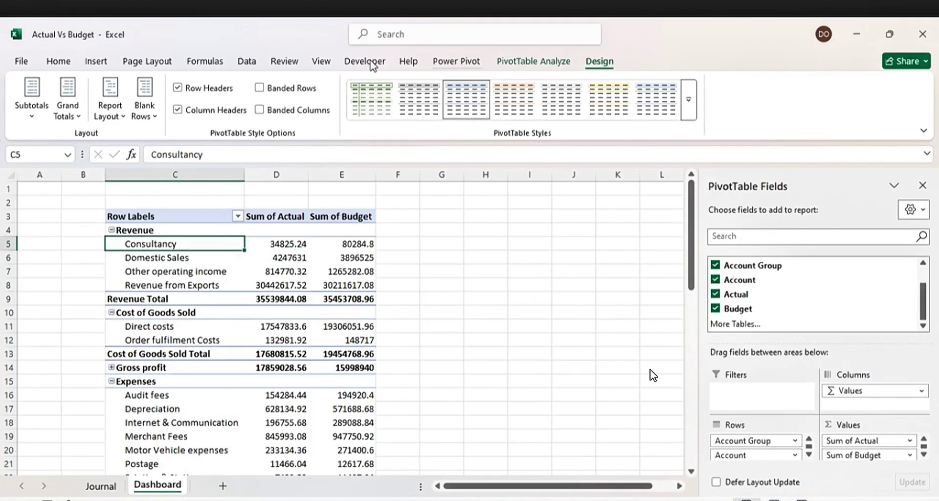
pyautogui.click(154, 118)
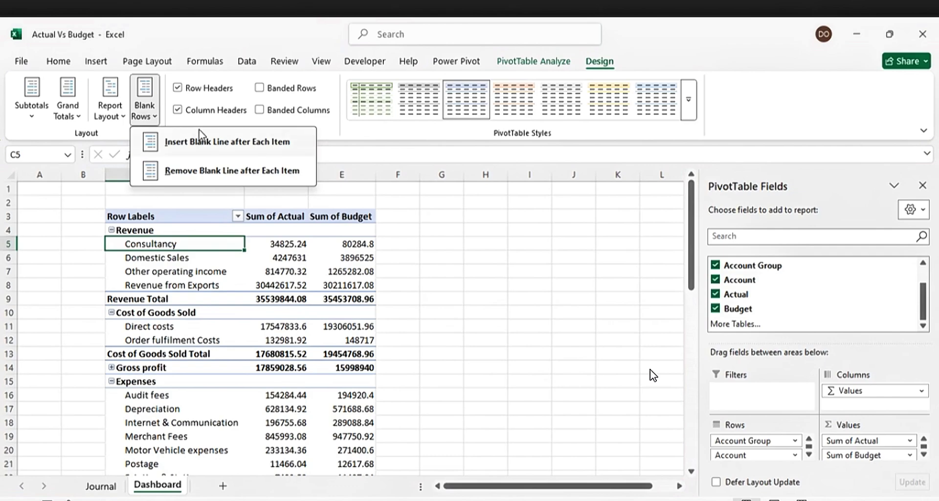
pyautogui.click(192, 143)
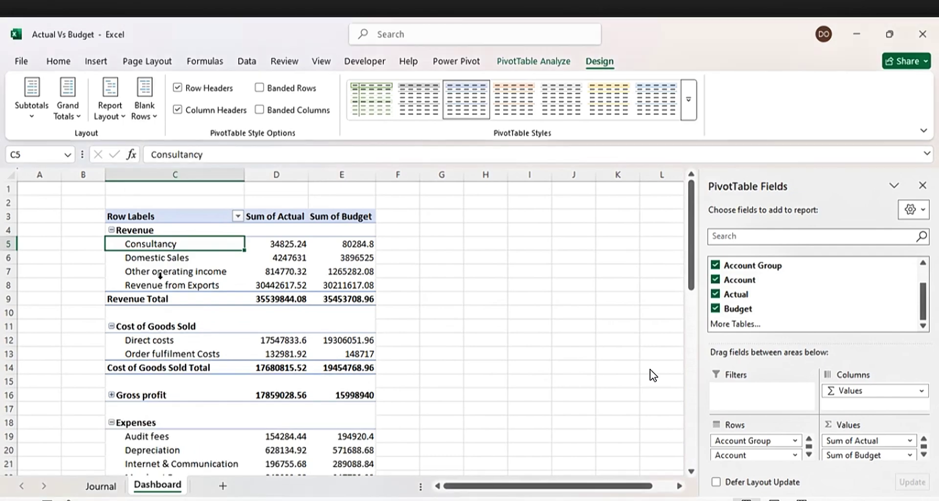
pyautogui.scroll(-2, 224, 318)
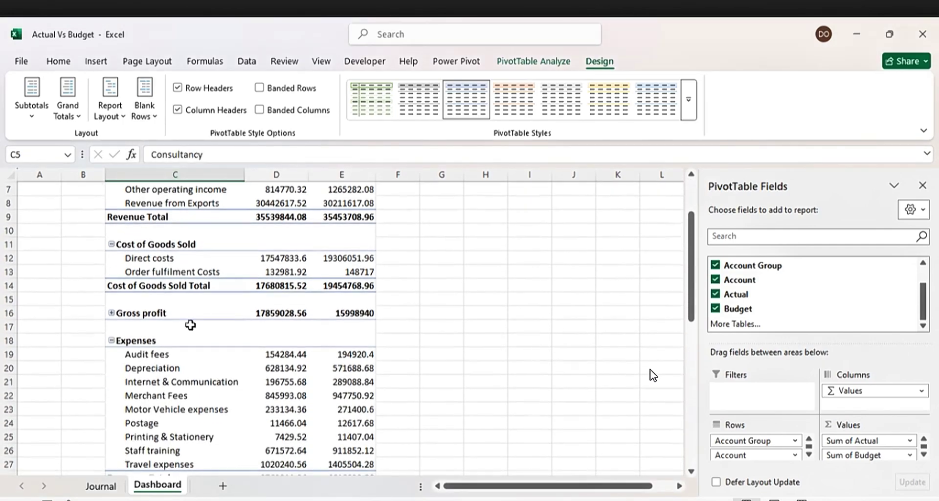
pyautogui.scroll(-2, 192, 307)
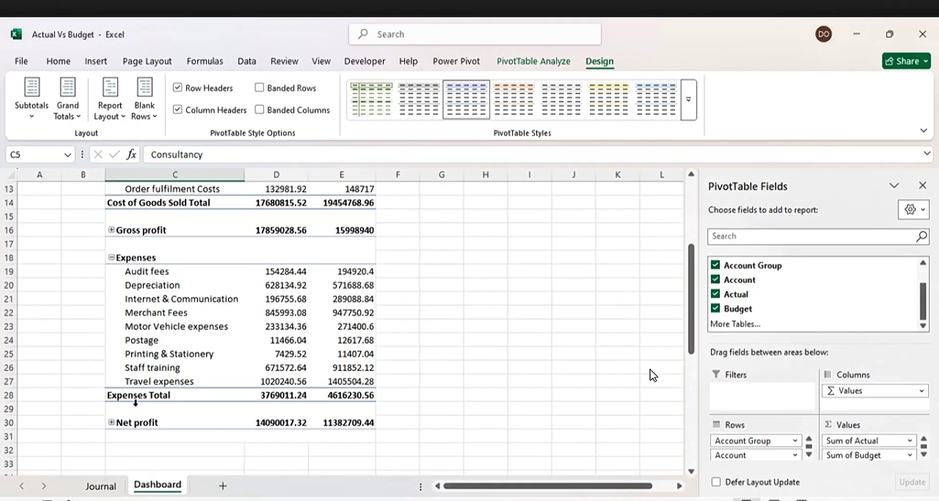
pyautogui.scroll(4, 253, 316)
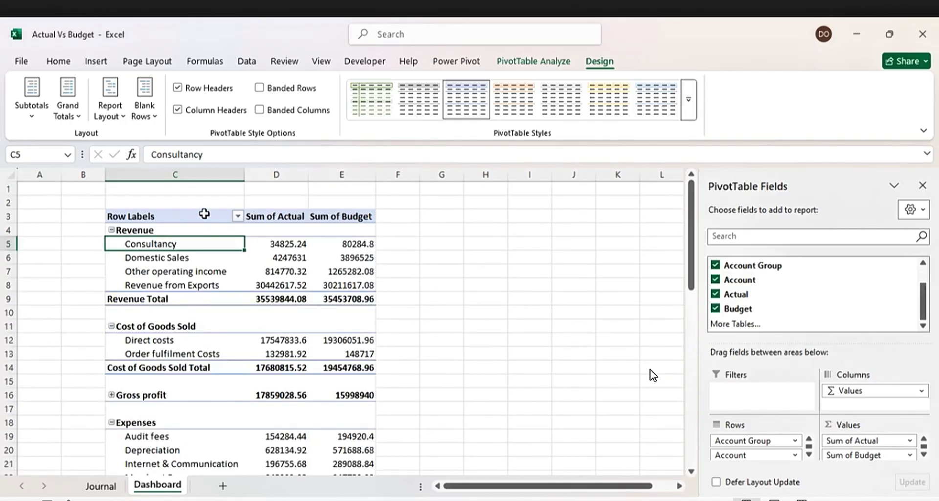
# - Hide the field headers so the PivotTable shows no Row Labels caption or filter arrow
pyautogui.click(146, 217)
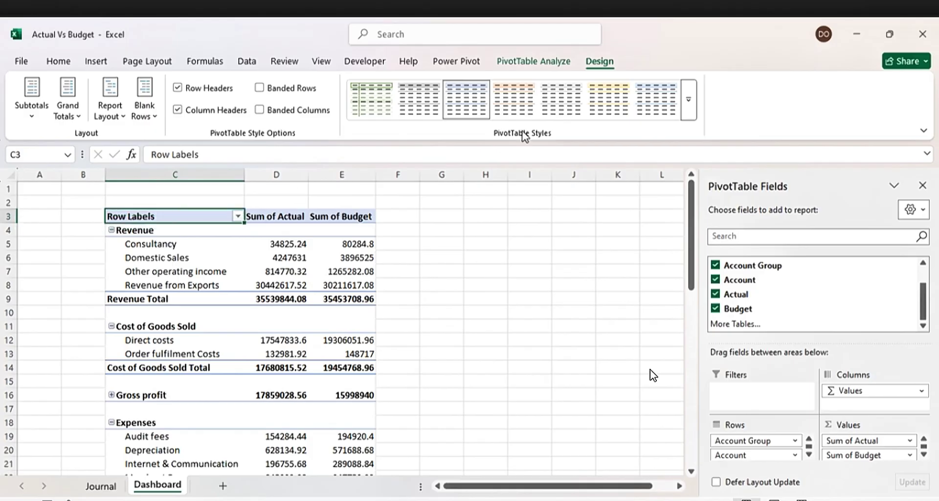
pyautogui.click(548, 62)
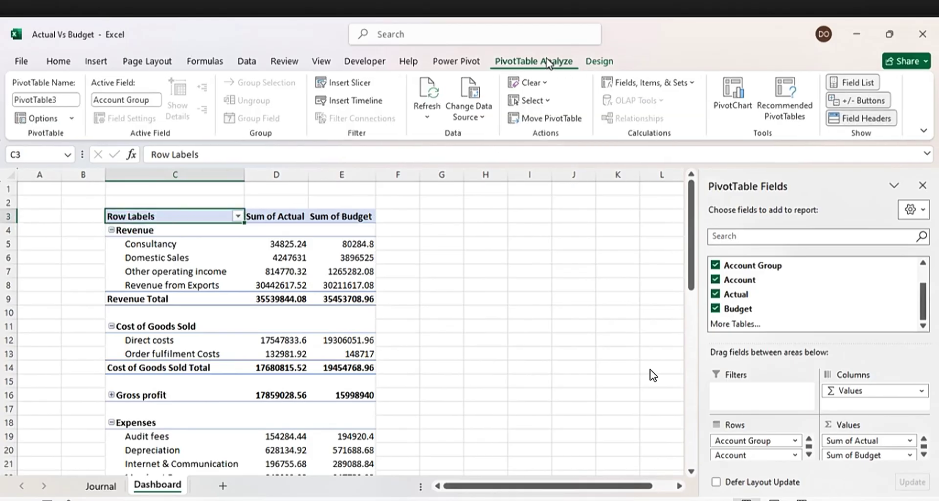
pyautogui.click(838, 119)
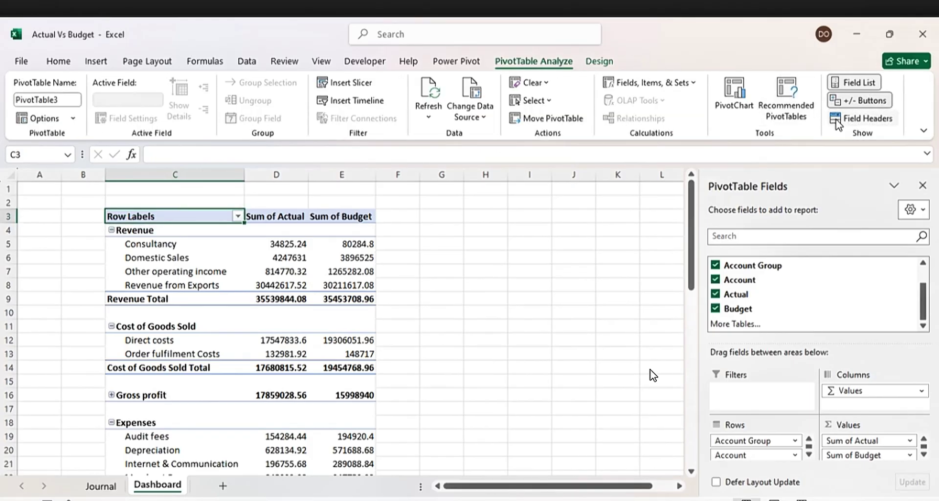
pyautogui.click(618, 243)
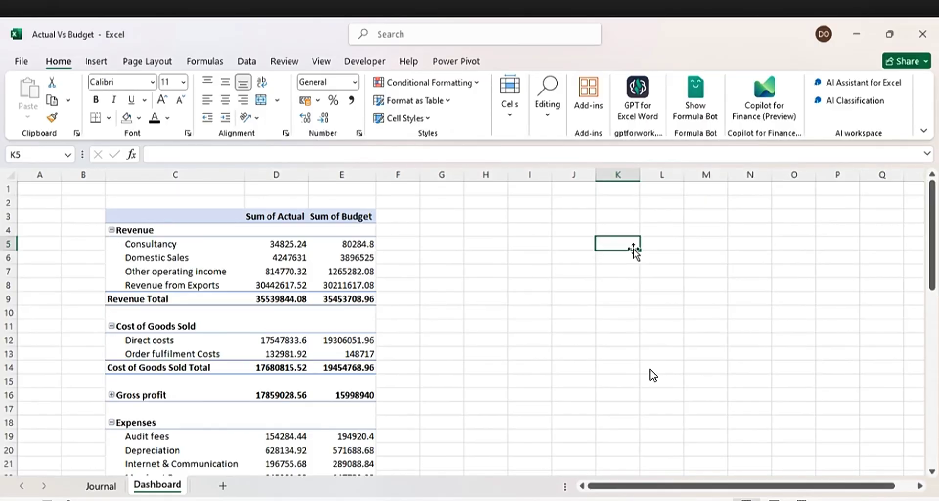
# - Hide the expand/collapse (+/-) buttons beside the PivotTable's account groups
pyautogui.click(130, 230)
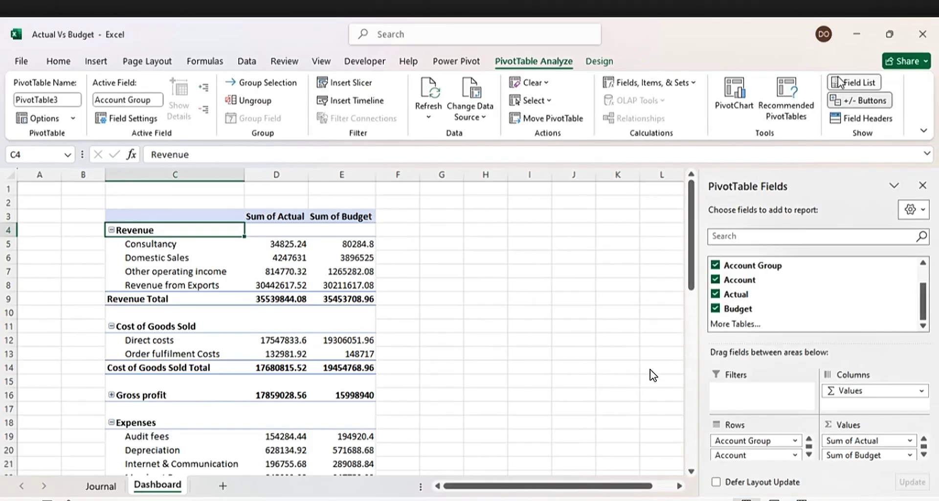
pyautogui.click(853, 102)
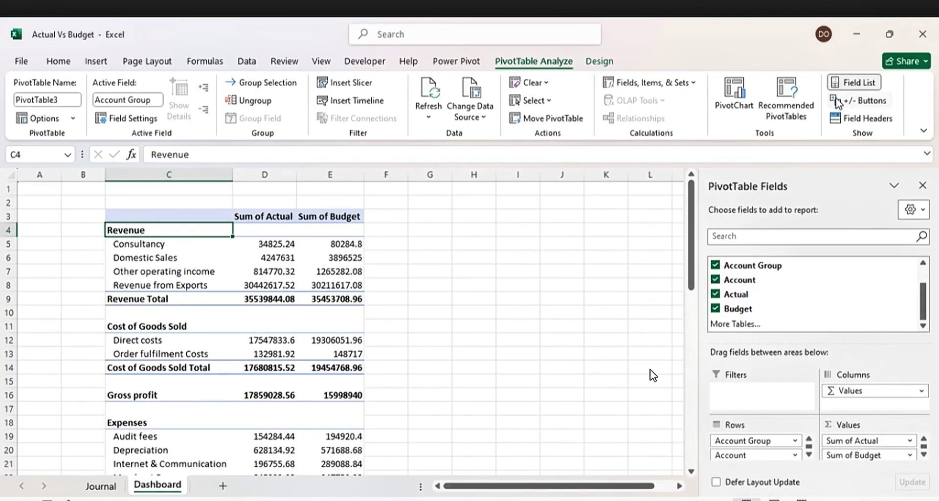
pyautogui.click(564, 226)
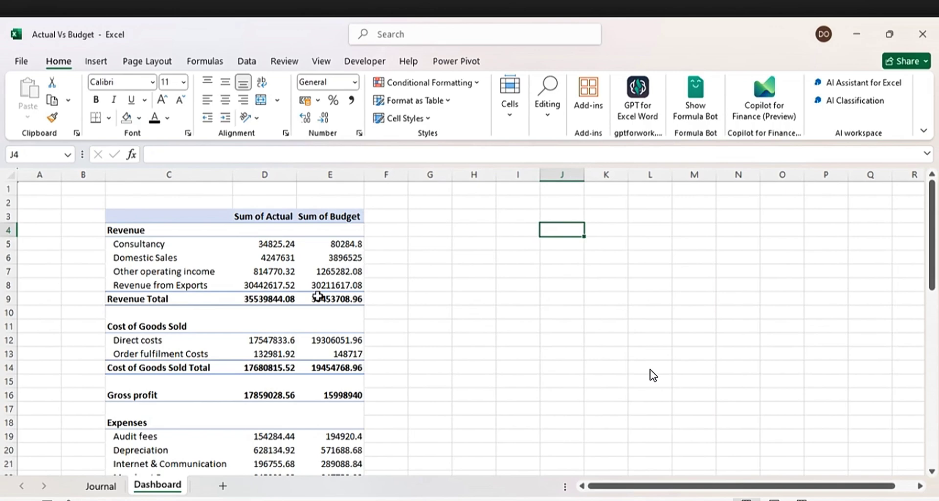
pyautogui.scroll(-2, 318, 296)
pyautogui.scroll(-2, 318, 295)
pyautogui.scroll(4, 318, 295)
# - Rename the Sum of Actual column header in D3 to "Actual", keeping the leading space
pyautogui.click(249, 217)
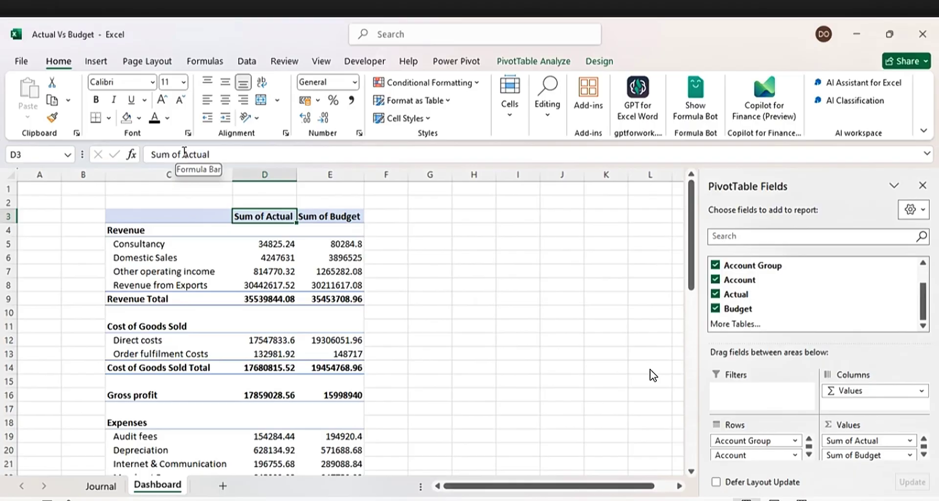
pyautogui.moveTo(184, 153); pyautogui.dragTo(152, 153)
pyautogui.press('BackSpace')
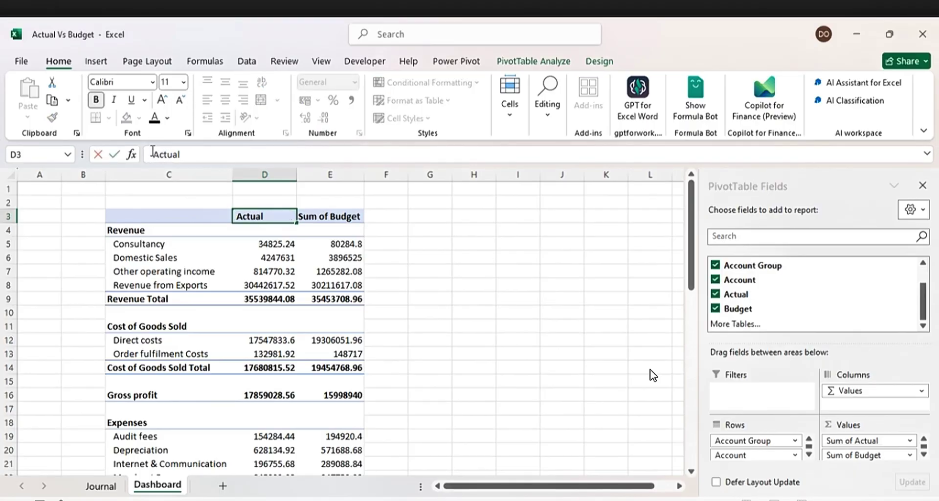
pyautogui.press('Return')
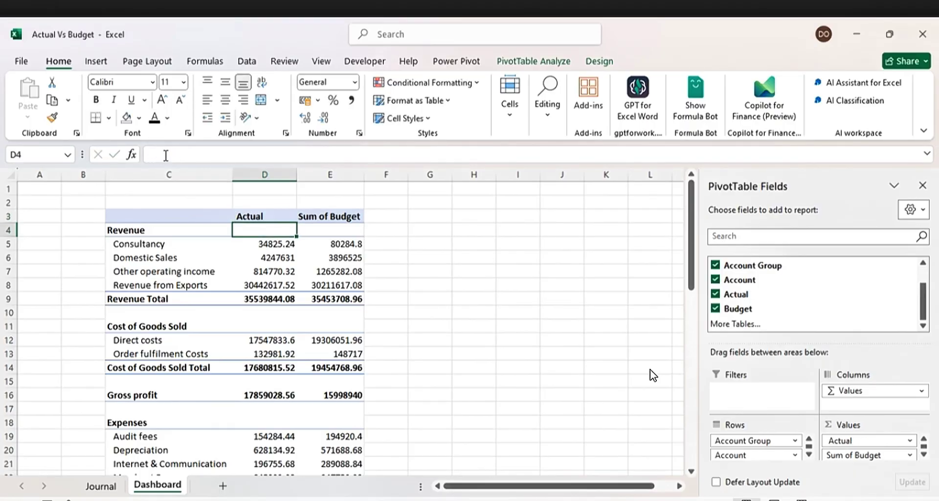
# - Rename the Sum of Budget column header in E3 to "Budget", keeping the leading space
pyautogui.click(314, 217)
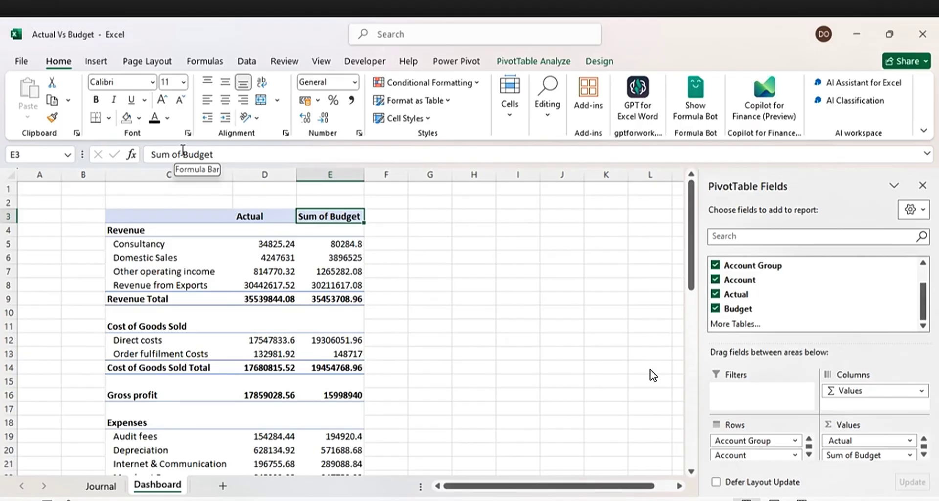
pyautogui.moveTo(182, 154); pyautogui.dragTo(146, 154)
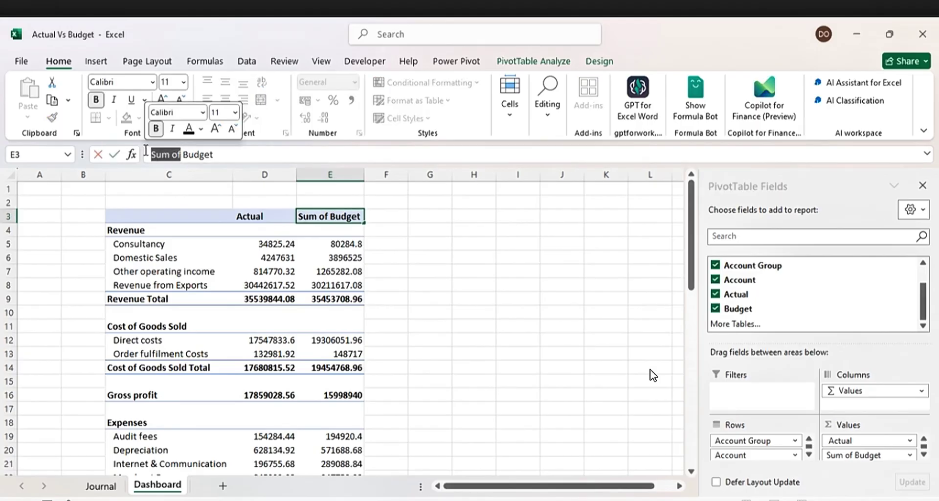
pyautogui.press('Delete')
pyautogui.press('Return')
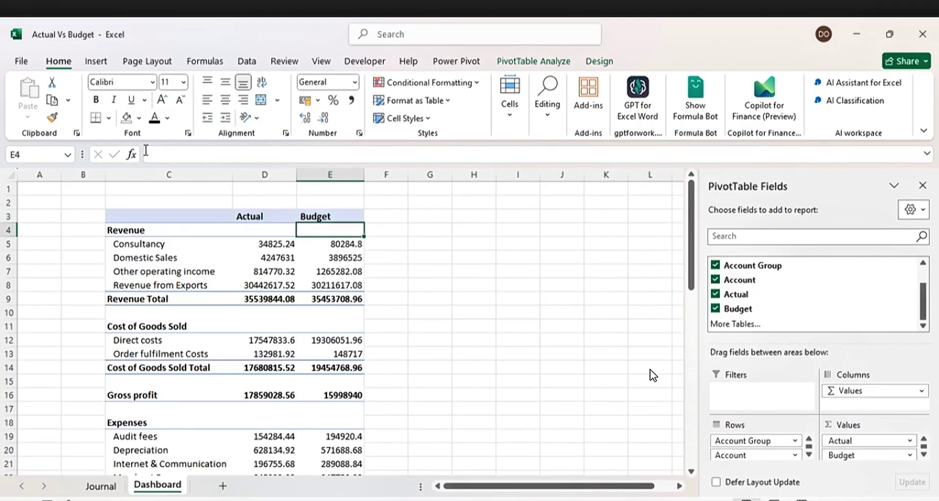
pyautogui.click(468, 284)
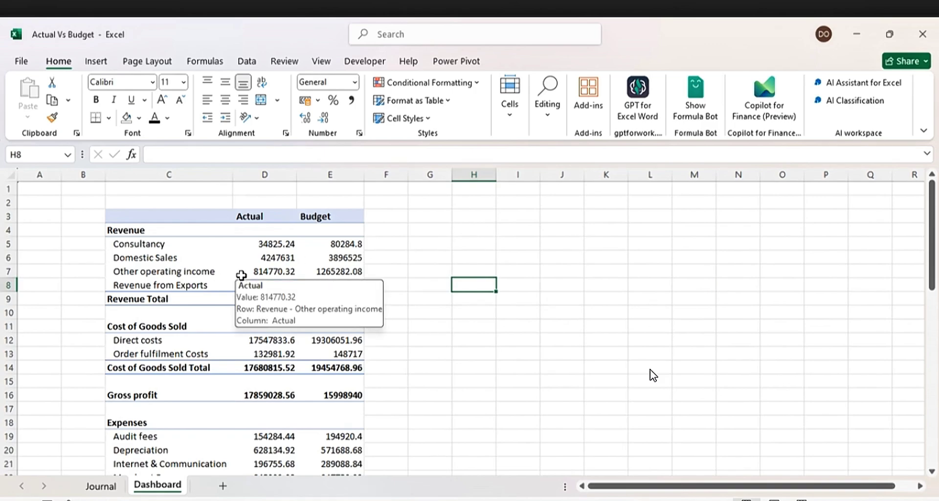
pyautogui.scroll(-2, 242, 274)
pyautogui.scroll(1, 198, 302)
pyautogui.scroll(2, 197, 302)
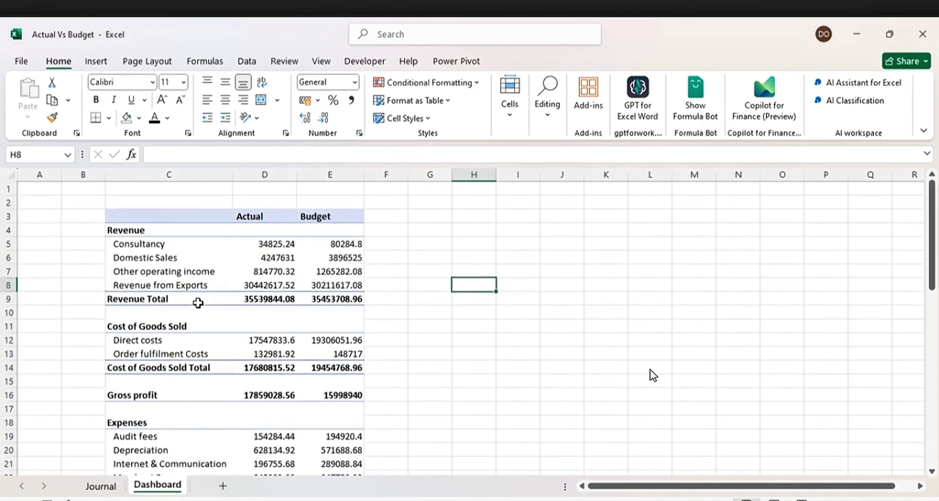
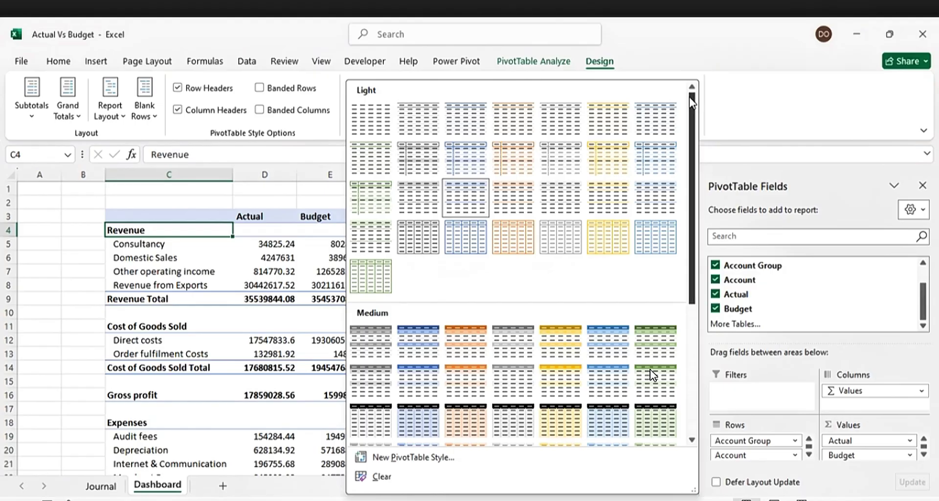
# - Apply the first, unformatted Light style to the PivotTable
pyautogui.click(379, 117)
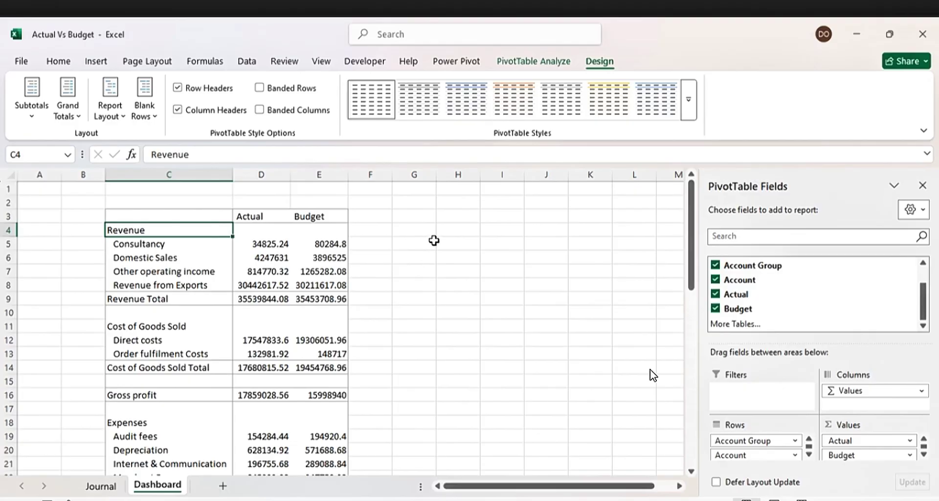
pyautogui.rightClick(364, 107)
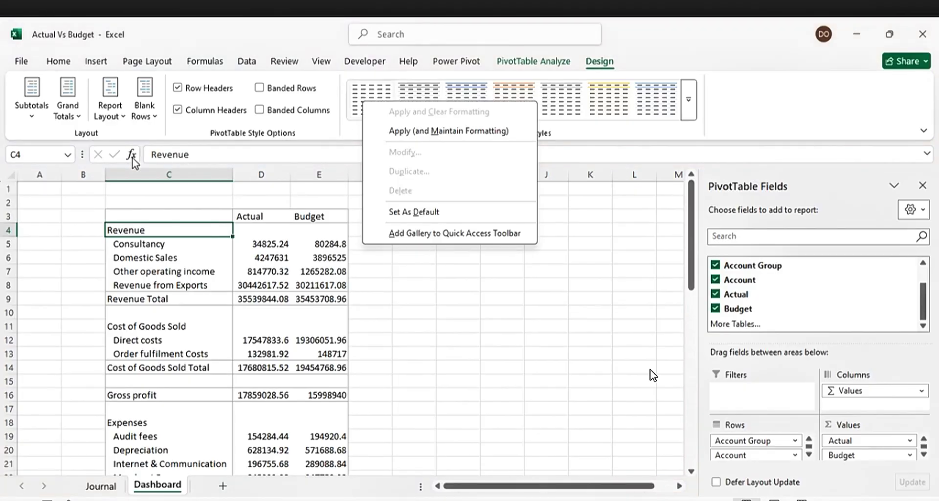
pyautogui.click(458, 303)
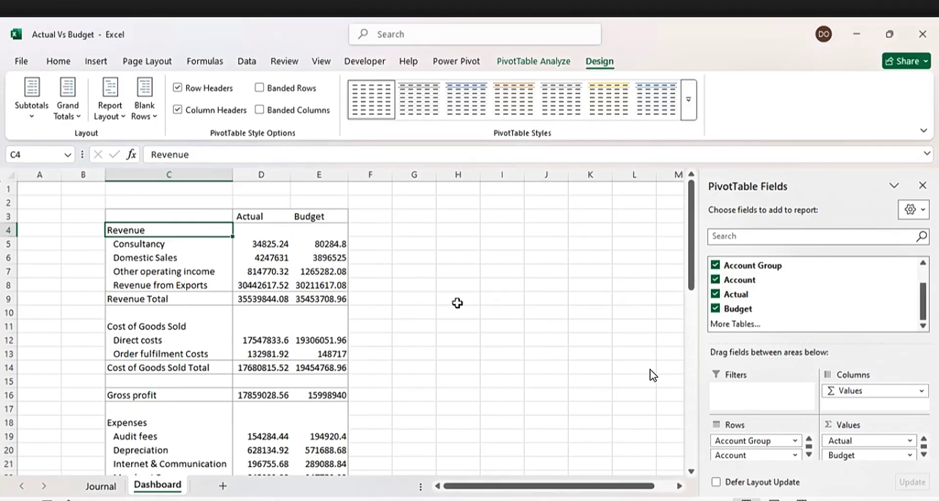
# - Duplicate the grey-header Light style beside the unformatted one as PivotStyleLight1 2
pyautogui.rightClick(410, 100)
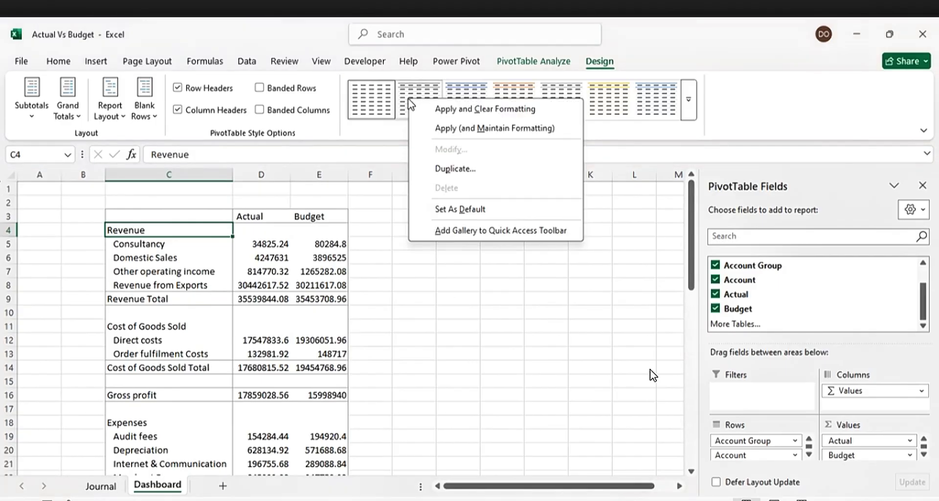
pyautogui.click(455, 170)
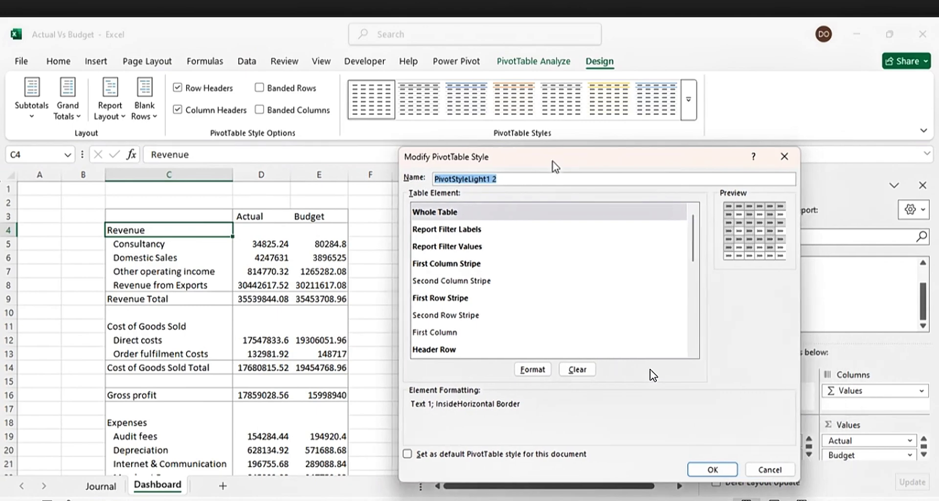
pyautogui.moveTo(553, 162); pyautogui.dragTo(466, 143)
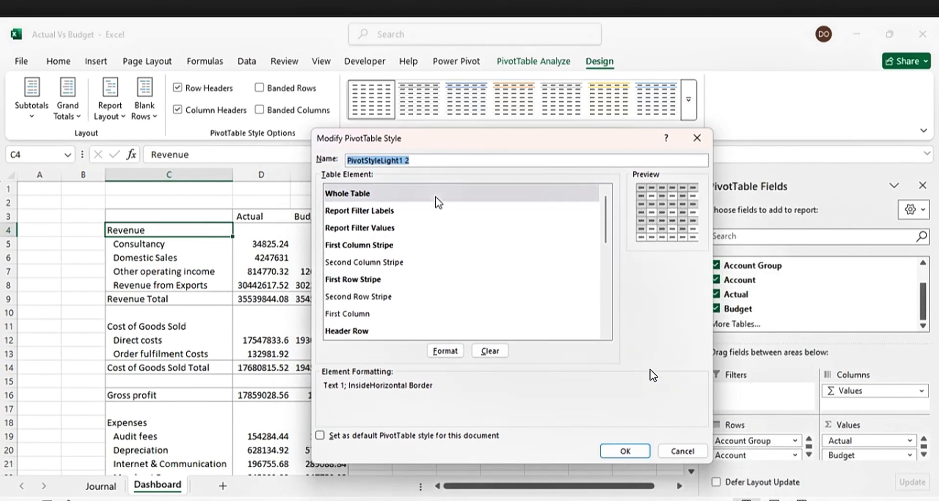
# - Clear the formatting of the Whole Table, Report Filter Labels and Report Filter Values elements in the duplicated PivotTable style
pyautogui.click(358, 201)
pyautogui.click(489, 352)
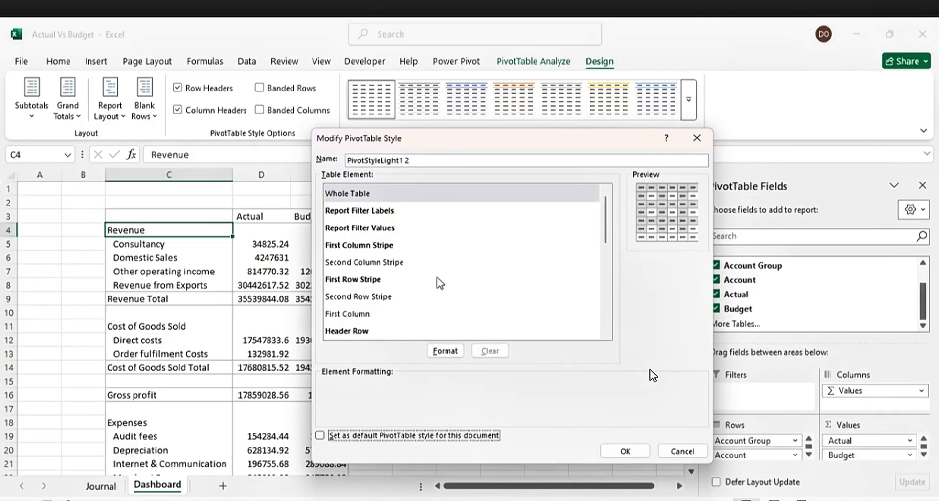
pyautogui.click(381, 212)
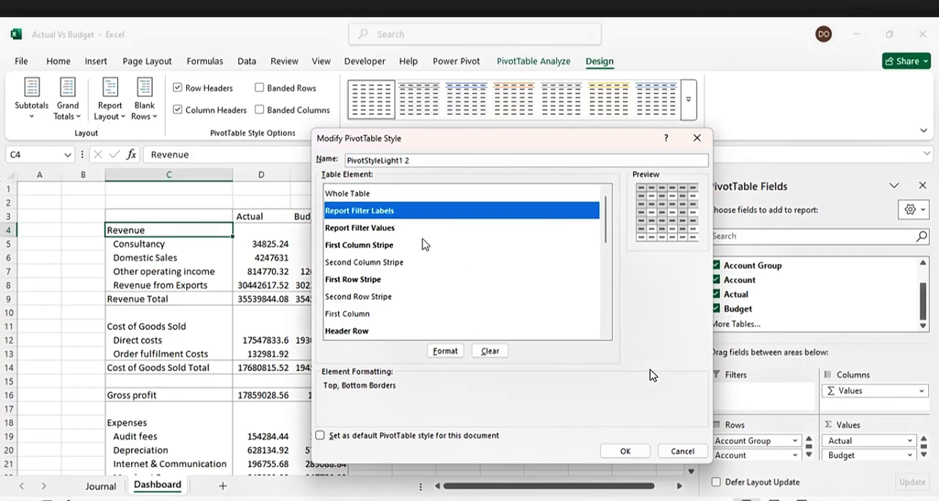
pyautogui.click(496, 351)
pyautogui.click(386, 228)
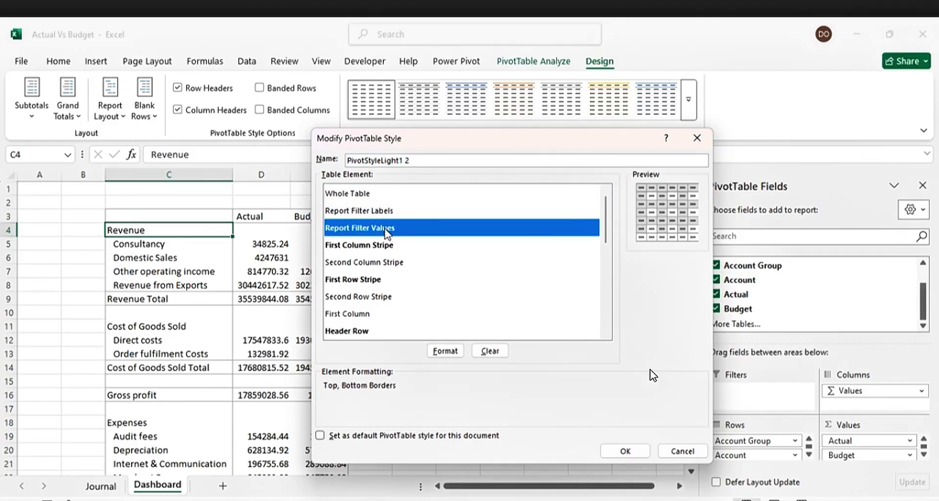
pyautogui.click(495, 352)
# - Clear the formatting of the First Column Stripe, First Row Stripe and Header Row elements
pyautogui.click(375, 245)
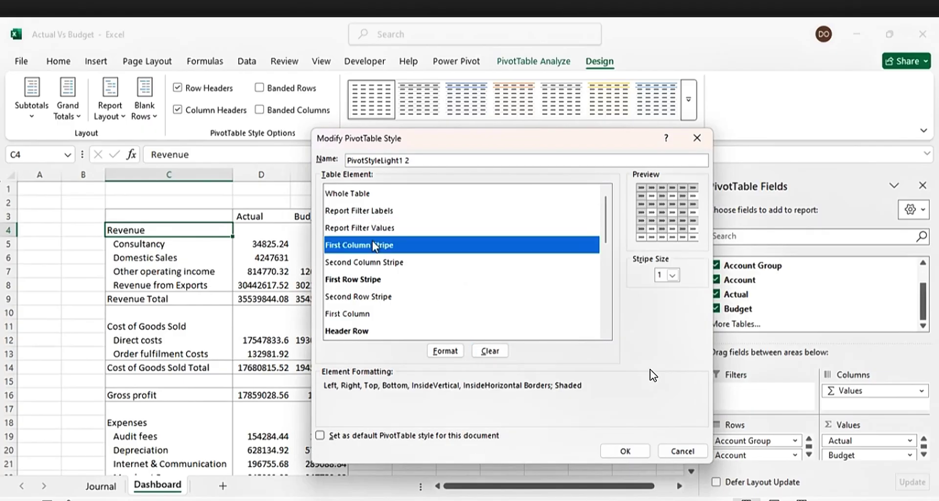
pyautogui.click(490, 351)
pyautogui.click(360, 279)
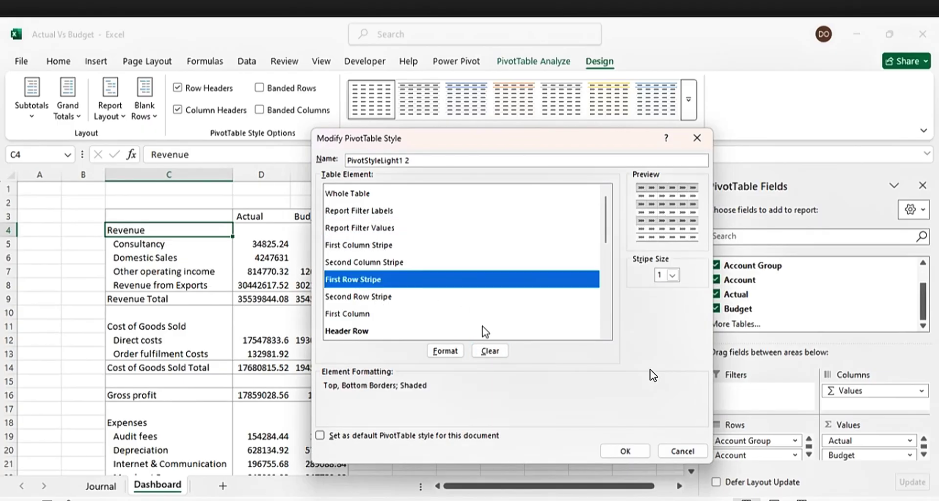
pyautogui.click(489, 352)
pyautogui.click(368, 332)
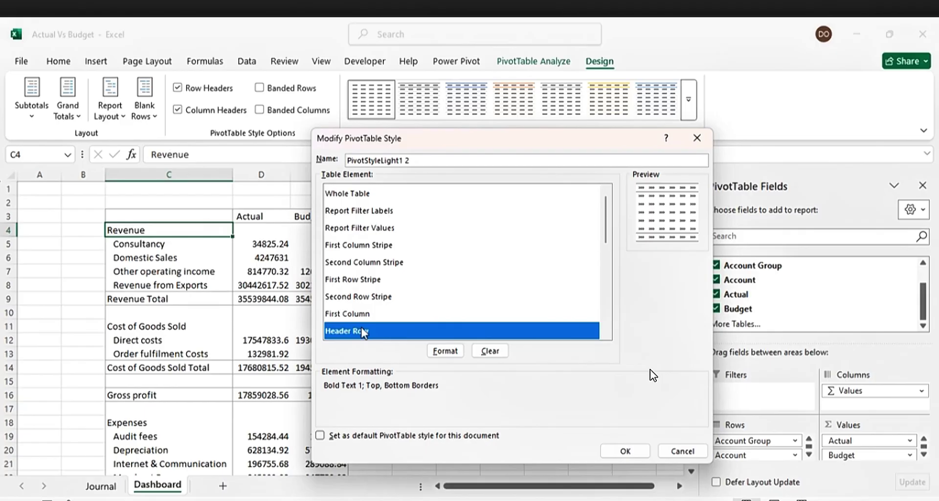
pyautogui.click(488, 351)
# - Clear the formatting of the Subtotal Row 1 and Subtotal Row 2 elements
pyautogui.scroll(-3, 488, 293)
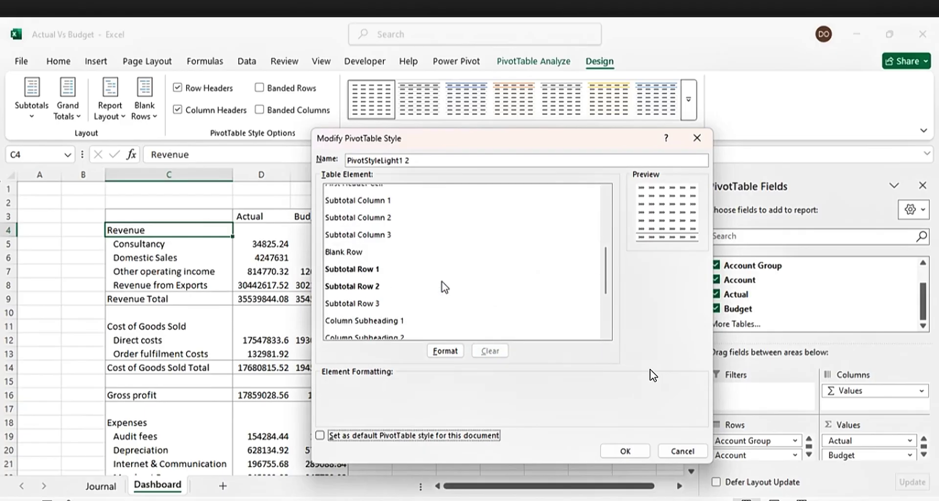
pyautogui.click(389, 269)
pyautogui.click(482, 350)
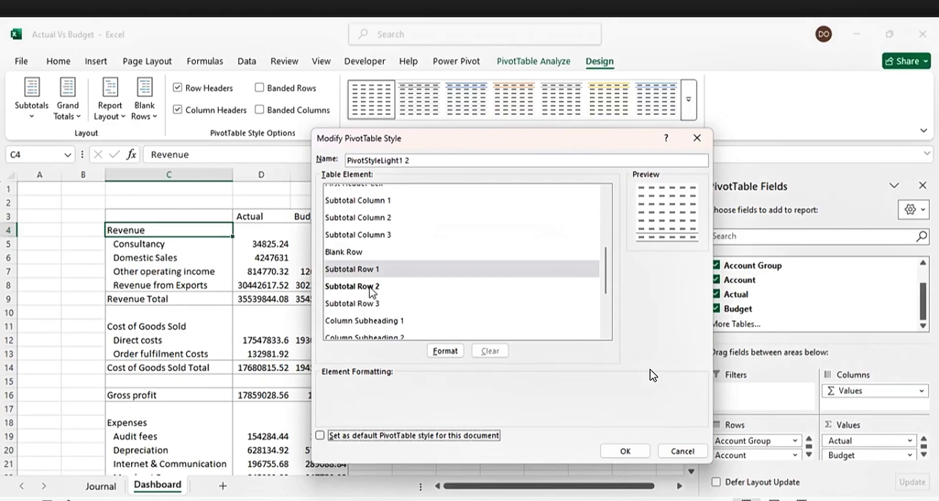
pyautogui.click(373, 287)
pyautogui.click(489, 350)
# - Clear the formatting of the Row Subheading 1, Row Subheading 2 and Grand Total Row elements
pyautogui.scroll(-2, 450, 277)
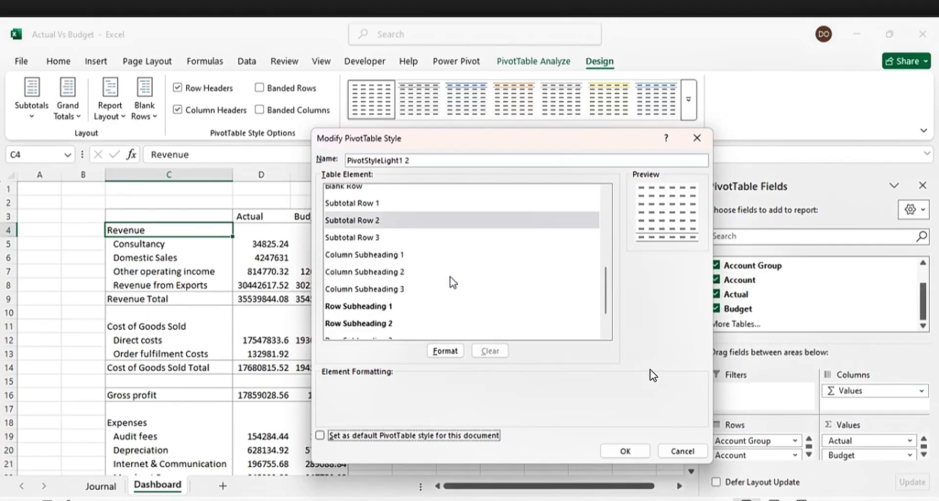
pyautogui.scroll(-1, 450, 277)
pyautogui.click(384, 272)
pyautogui.click(482, 350)
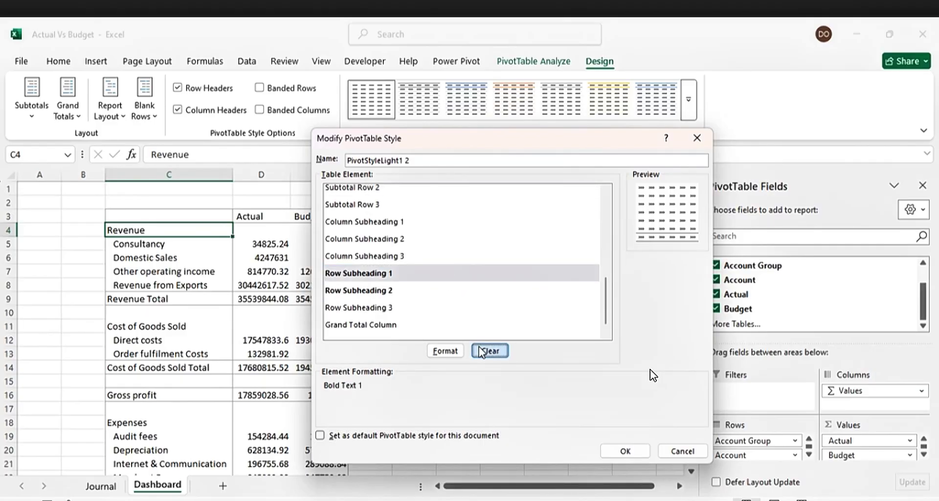
pyautogui.click(381, 291)
pyautogui.click(489, 351)
pyautogui.scroll(-1, 462, 287)
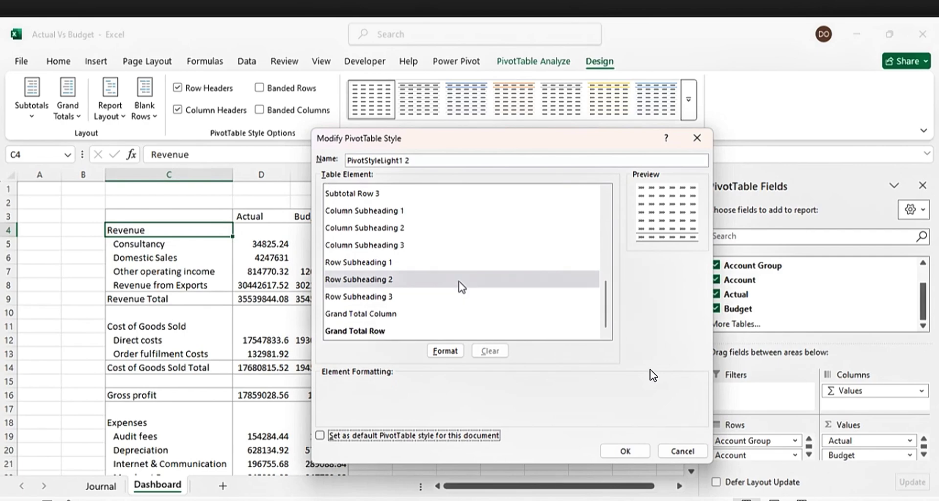
pyautogui.click(368, 330)
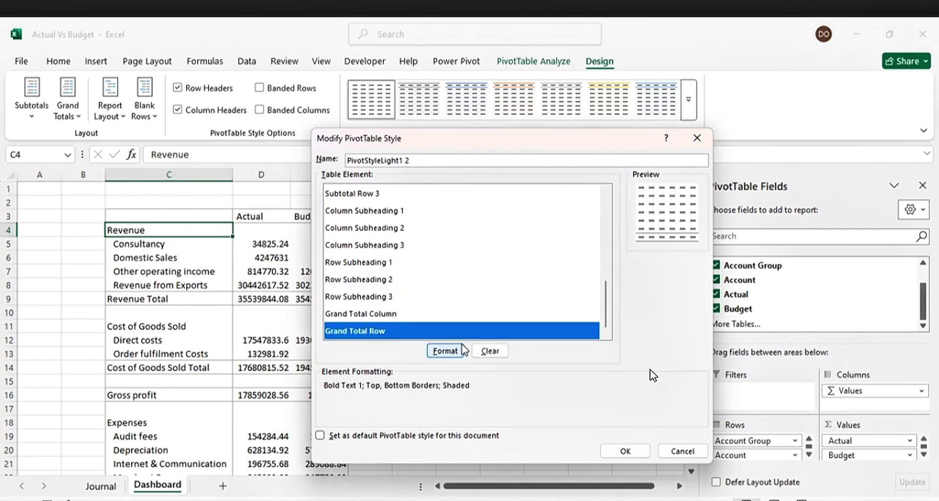
pyautogui.click(489, 351)
# - Rename the duplicated PivotTable style as Custom and save it
pyautogui.moveTo(421, 158); pyautogui.dragTo(346, 160)
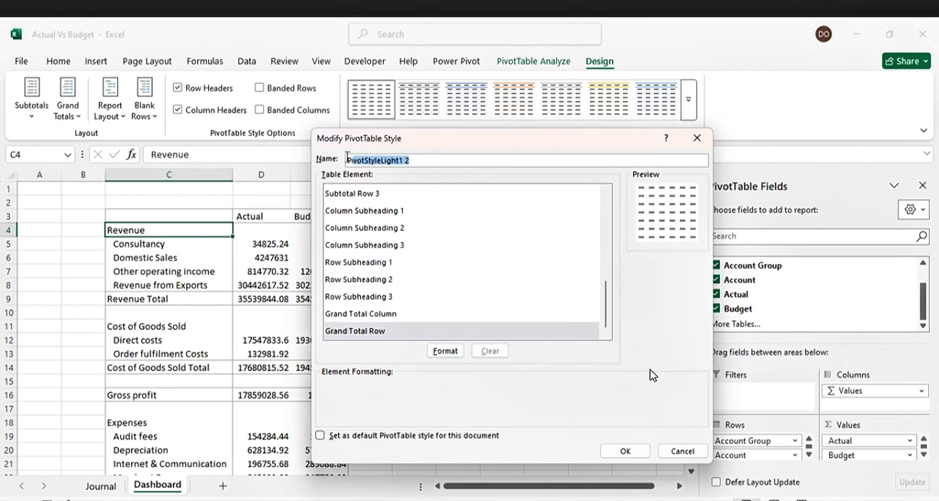
pyautogui.write('Custom')
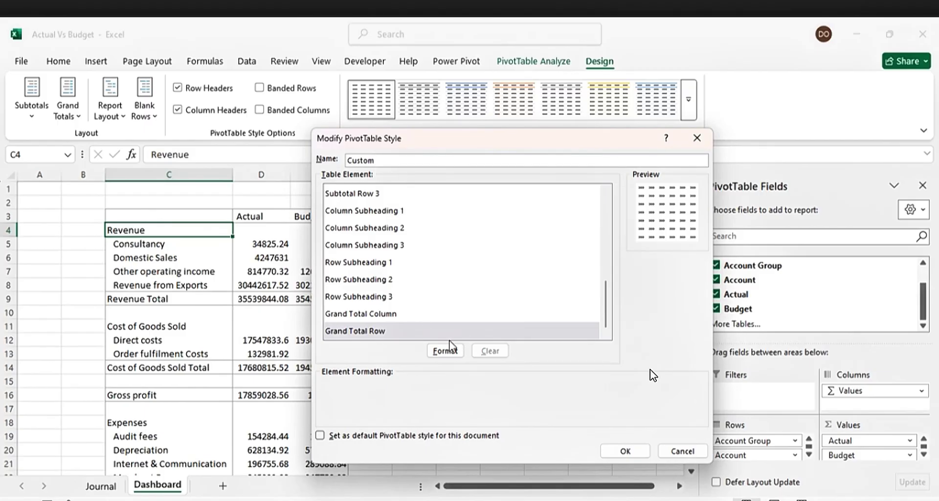
pyautogui.click(624, 450)
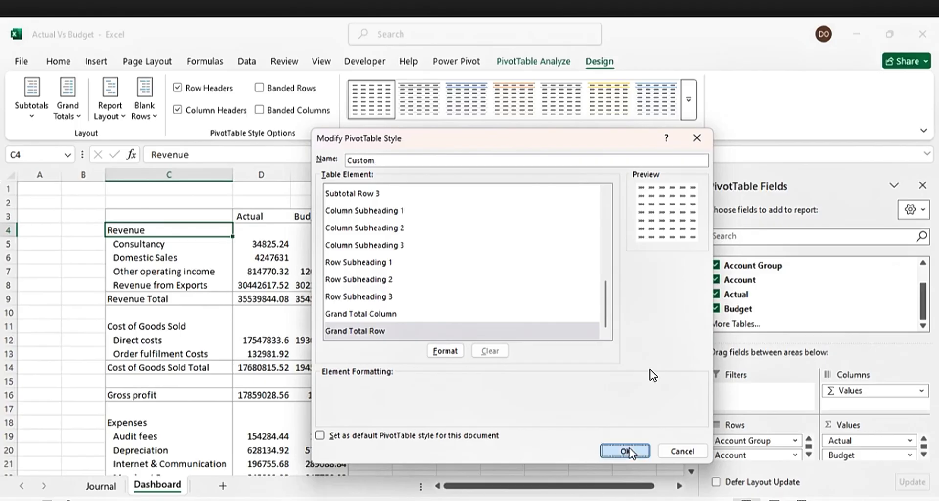
pyautogui.click(538, 338)
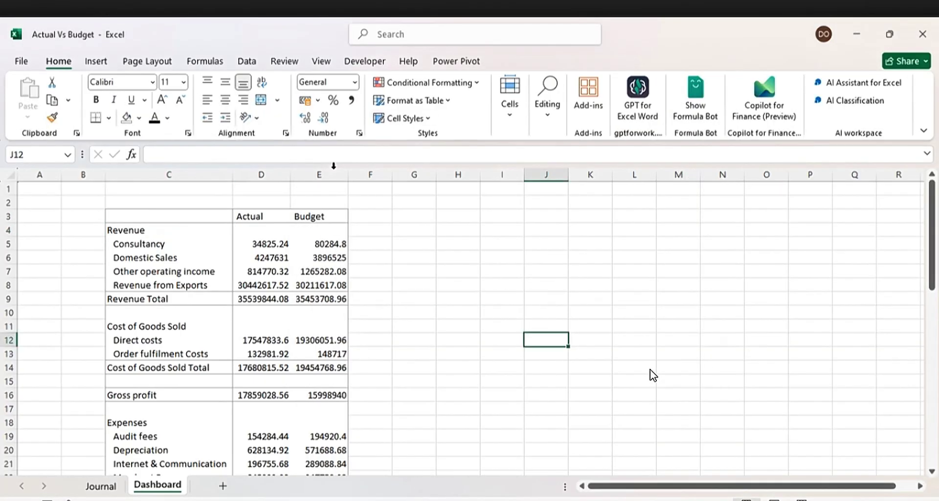
# - Apply the Custom style to the PivotTable
pyautogui.click(151, 221)
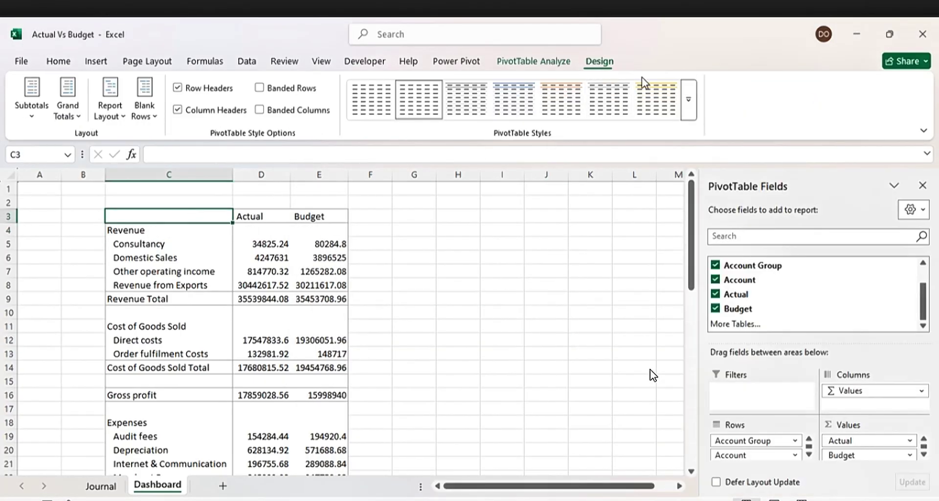
pyautogui.click(688, 103)
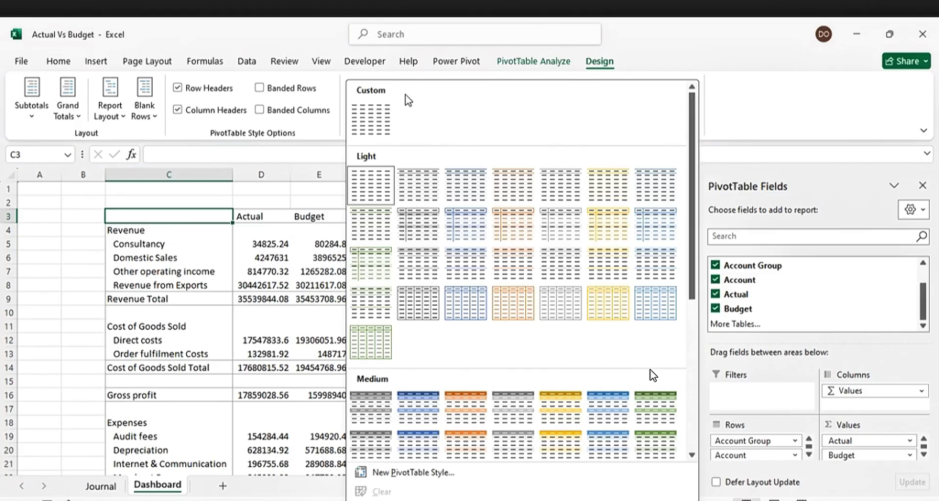
pyautogui.click(377, 117)
pyautogui.click(458, 311)
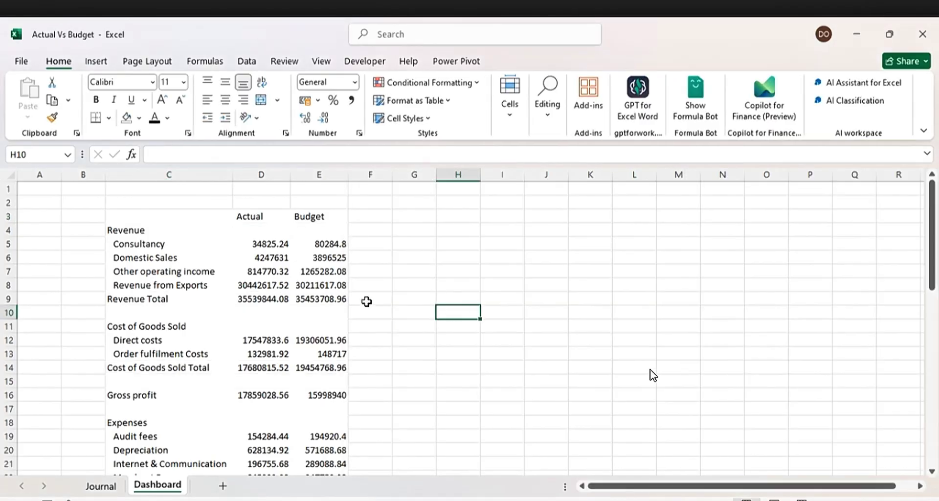
# - Bold the Revenue, Cost of Goods Sold, Gross profit and Expenses rows of the PivotTable
pyautogui.click(110, 230)
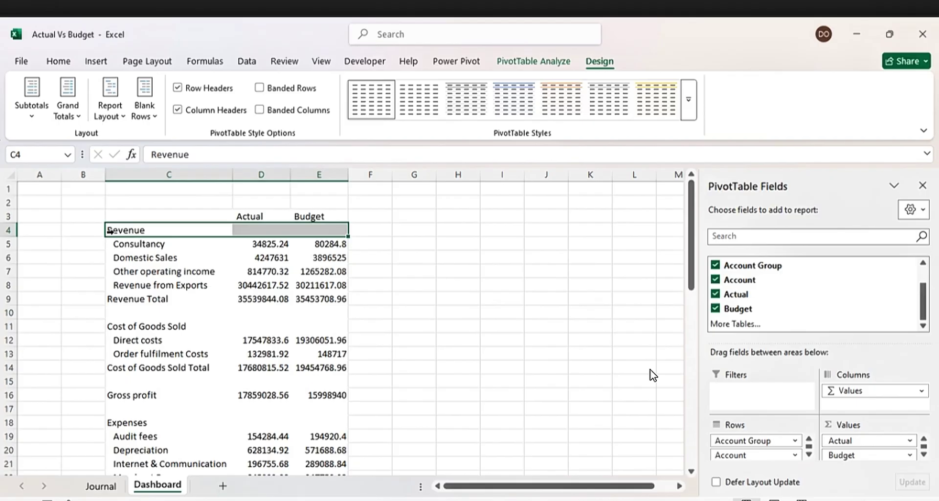
pyautogui.hotkey('ctrl', 'b')
pyautogui.click(109, 326)
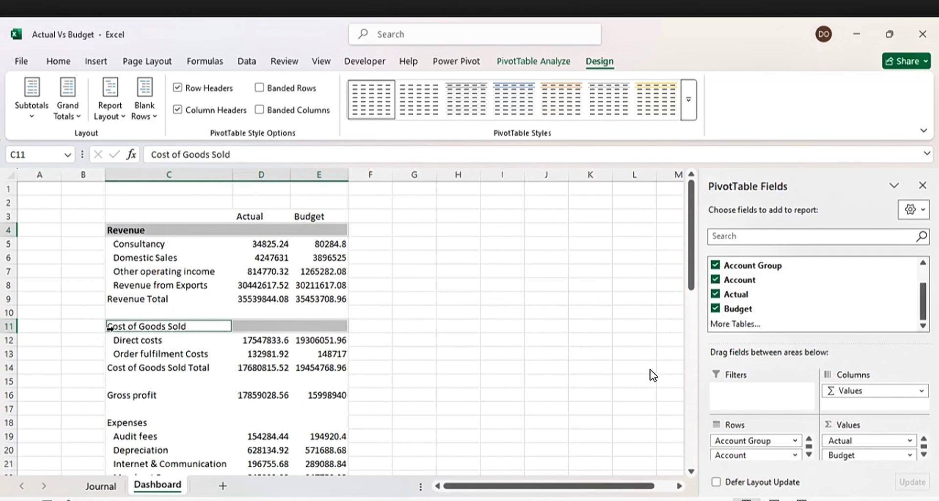
pyautogui.click(119, 399)
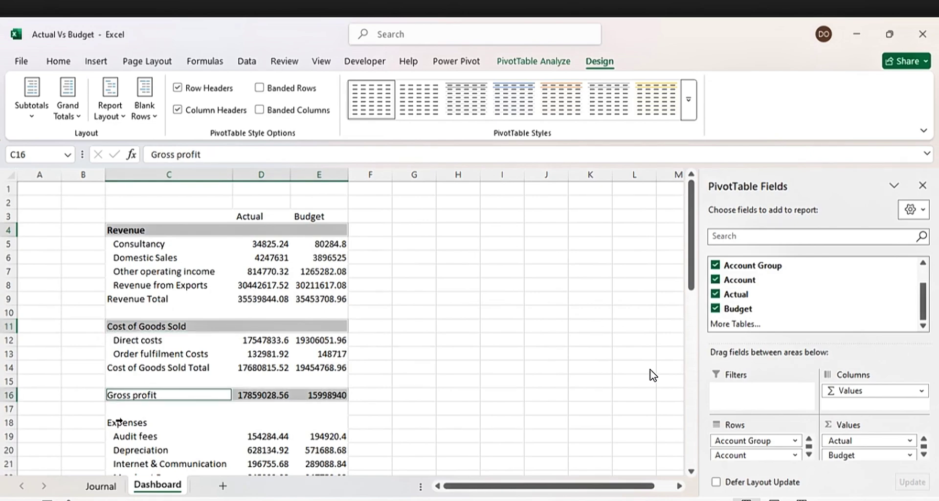
pyautogui.click(120, 422)
# - Bold the account group total rows and the Net profit row
pyautogui.scroll(-3, 189, 410)
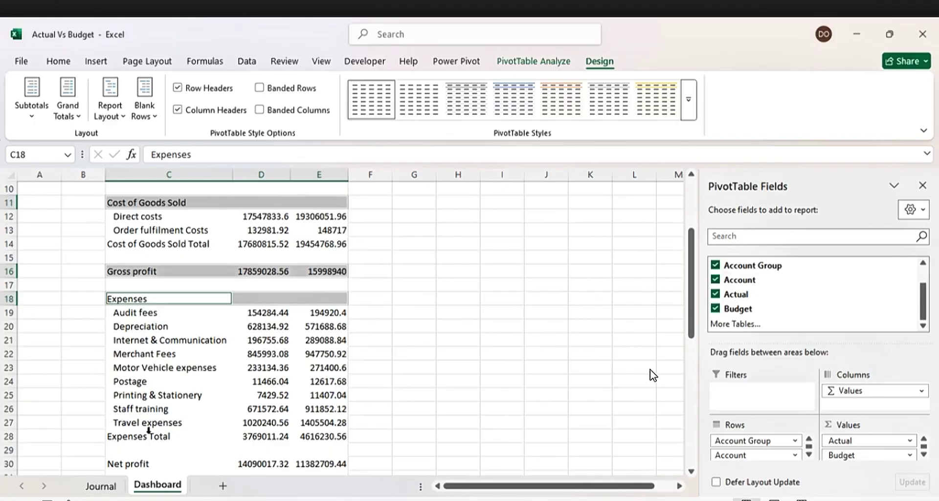
pyautogui.click(106, 436)
pyautogui.scroll(-2, 192, 400)
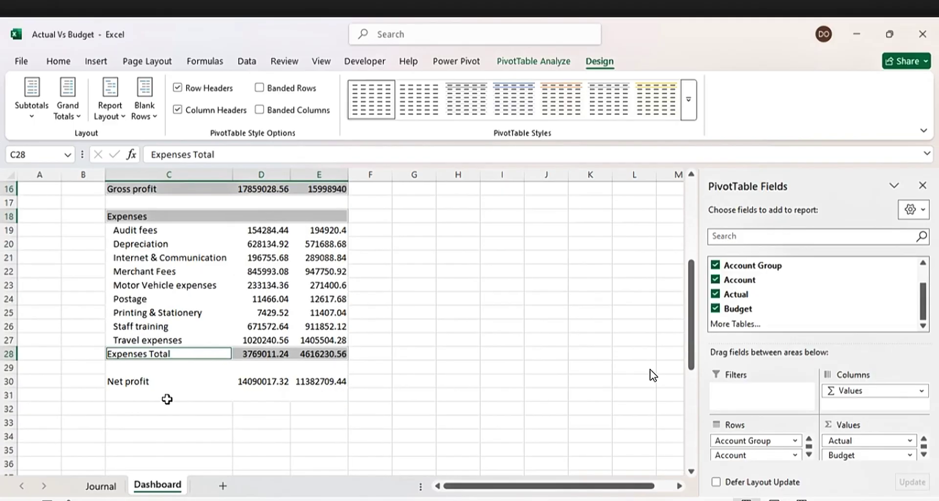
pyautogui.click(112, 382)
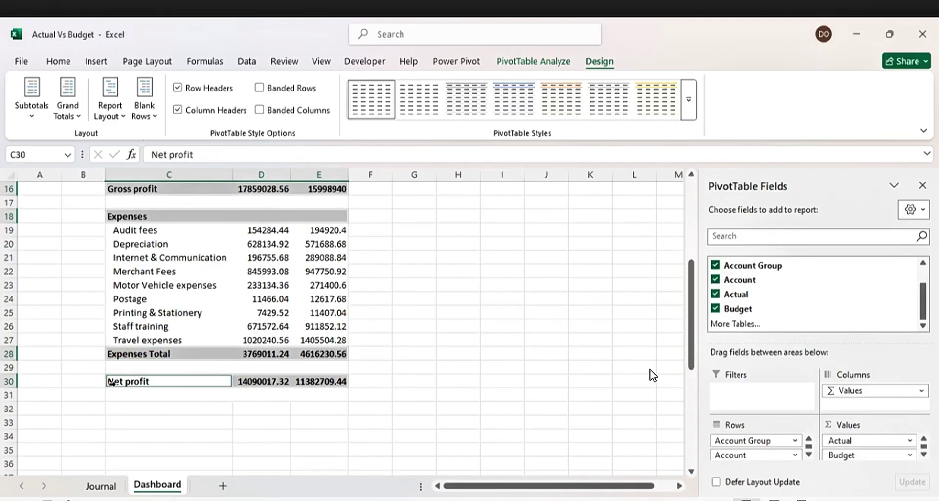
pyautogui.click(472, 366)
# - Add a bottom border to the Revenue Total row across C9:E9
pyautogui.scroll(4, 472, 366)
pyautogui.scroll(1, 472, 366)
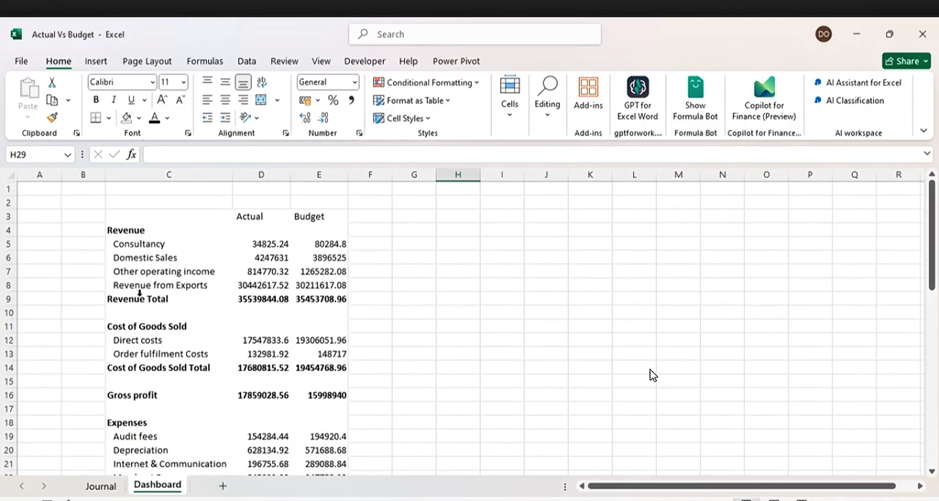
pyautogui.click(125, 299)
pyautogui.moveTo(126, 299); pyautogui.dragTo(313, 298)
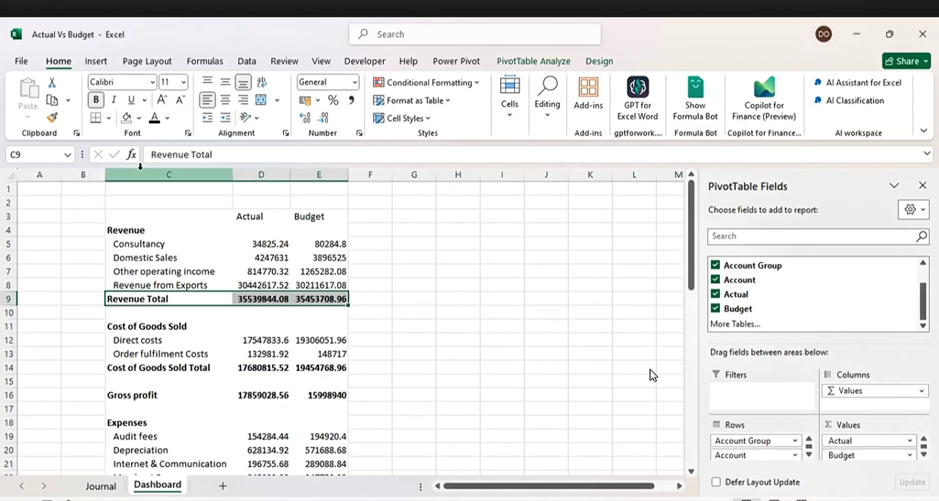
pyautogui.click(422, 313)
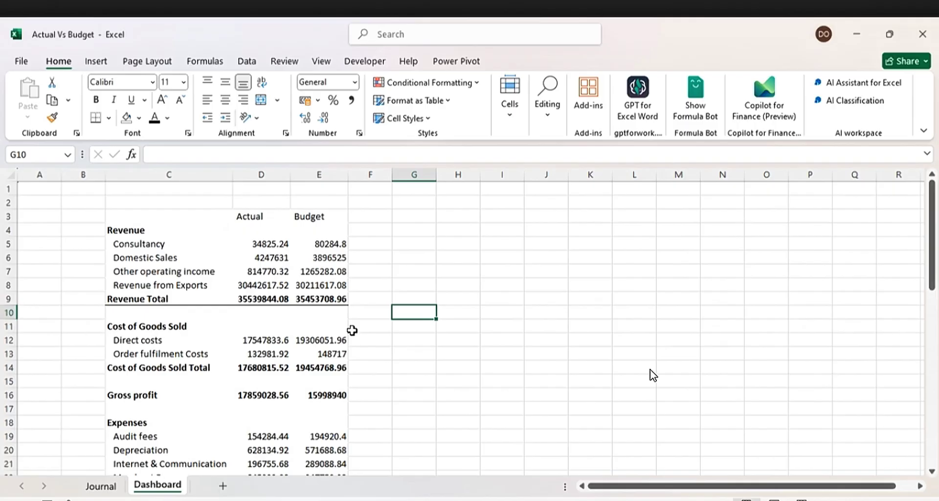
# - Add a bottom border to the Cost of Goods Sold Total and Expenses Total rows by formatting all group totals together
pyautogui.click(108, 368)
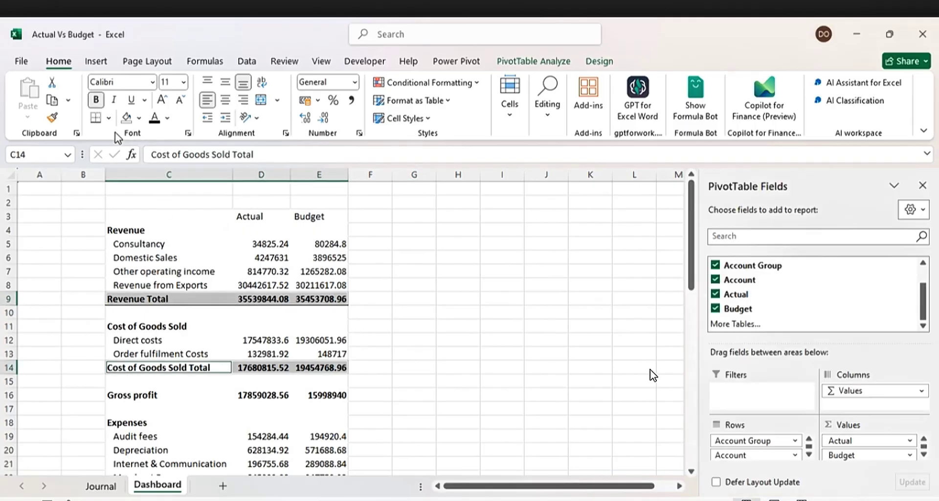
pyautogui.scroll(-3, 436, 291)
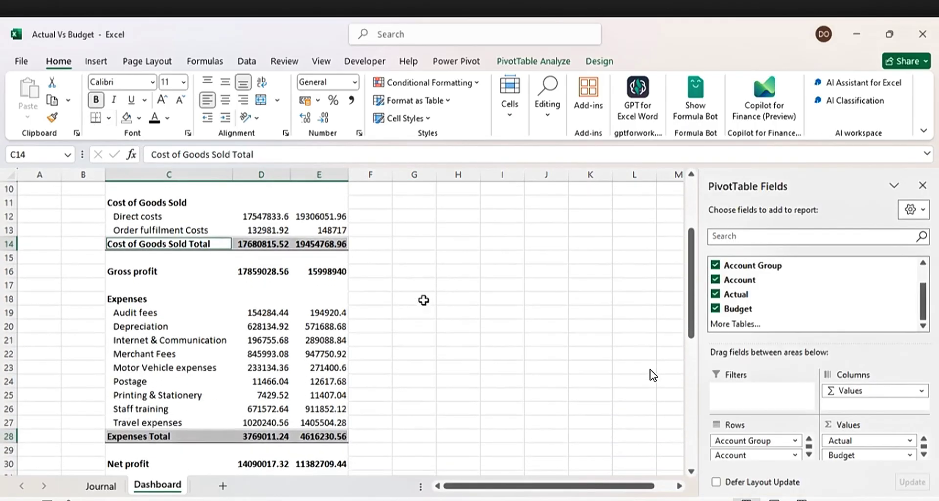
pyautogui.scroll(-3, 653, 375)
pyautogui.scroll(2, 653, 375)
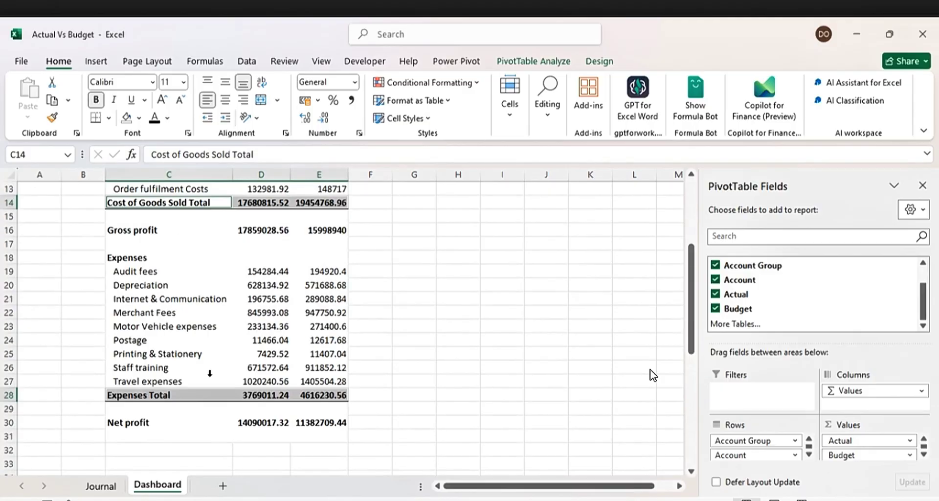
# - Apply a Top and Bottom Border to the Gross profit row across C16:E16
pyautogui.click(112, 230)
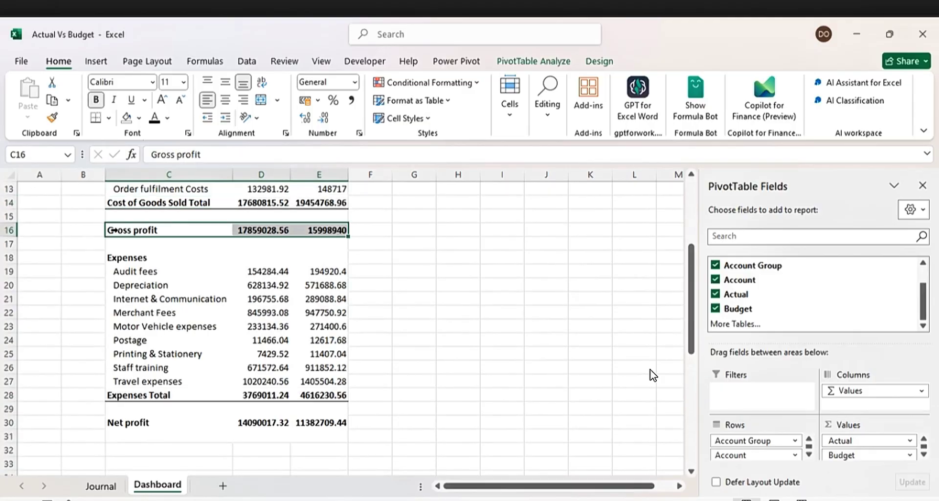
pyautogui.click(109, 118)
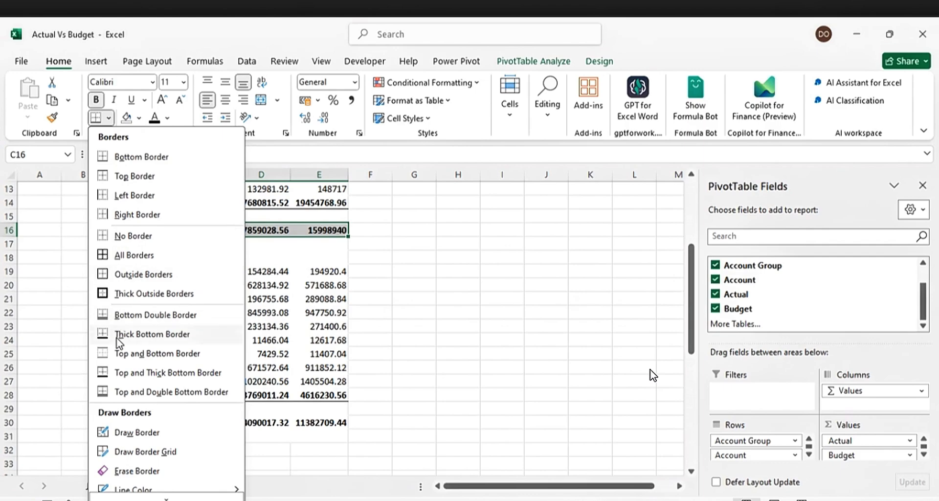
pyautogui.click(118, 353)
pyautogui.click(483, 323)
# - Apply a Top and Thick Bottom Border to the Net profit row across C30:E30
pyautogui.click(112, 423)
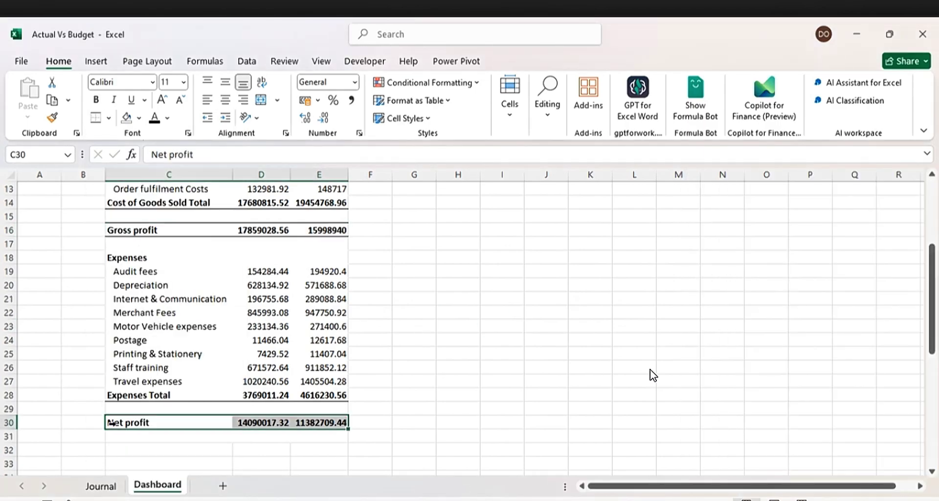
pyautogui.click(109, 118)
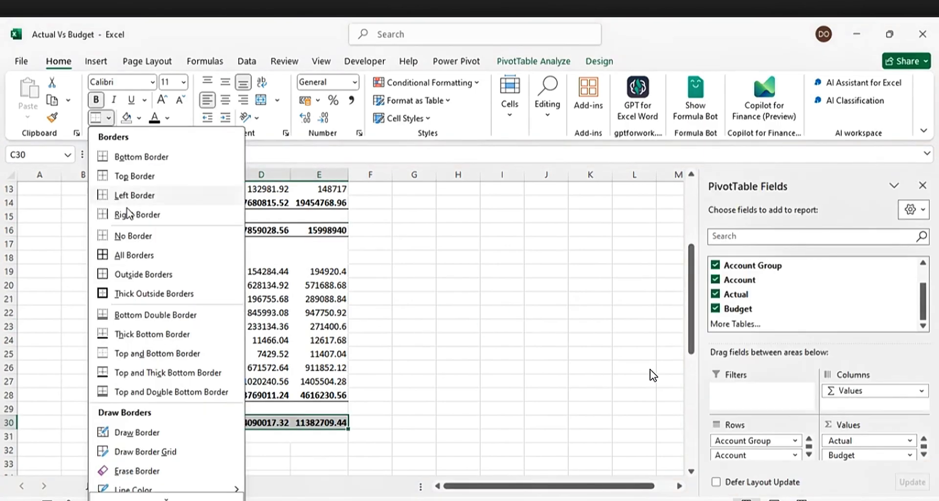
pyautogui.click(133, 373)
pyautogui.click(452, 381)
# - Bold the header row across C3:E3
pyautogui.scroll(4, 447, 325)
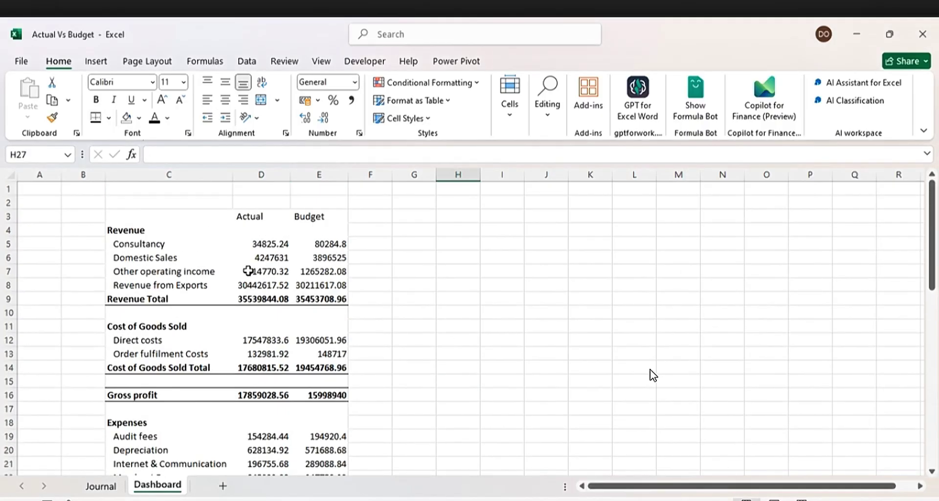
pyautogui.moveTo(129, 217); pyautogui.dragTo(295, 210)
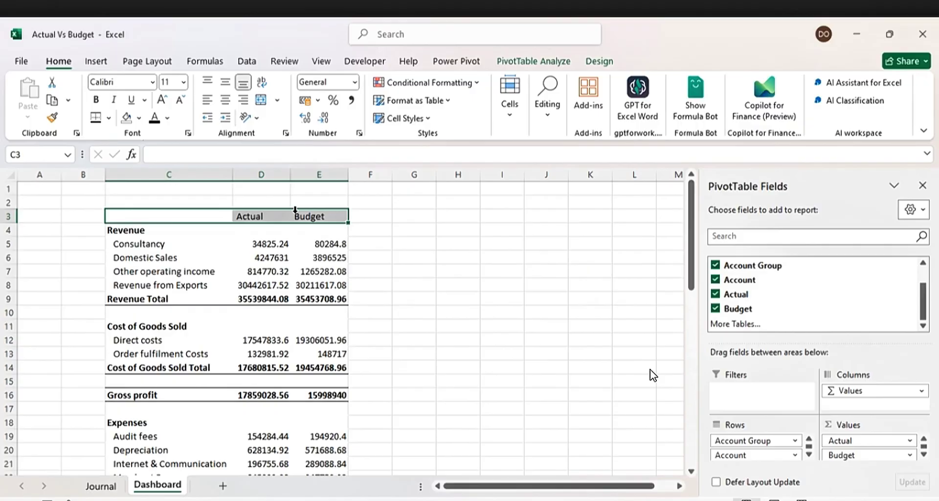
pyautogui.click(458, 229)
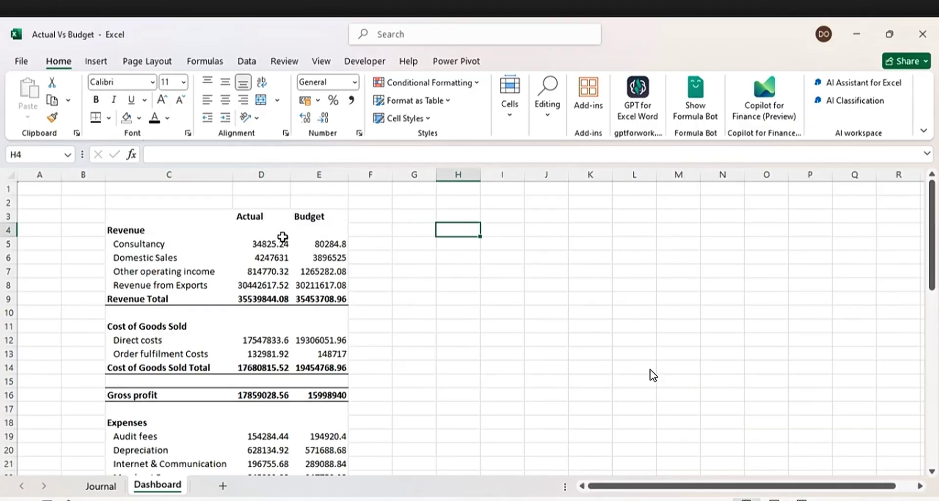
# - Apply the Comma Style number format to columns D and E
pyautogui.moveTo(264, 167); pyautogui.dragTo(302, 170)
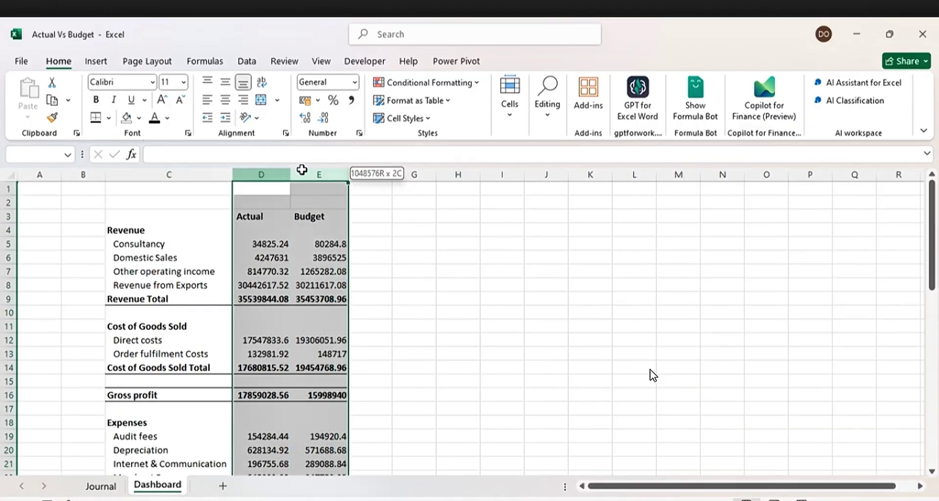
pyautogui.click(352, 100)
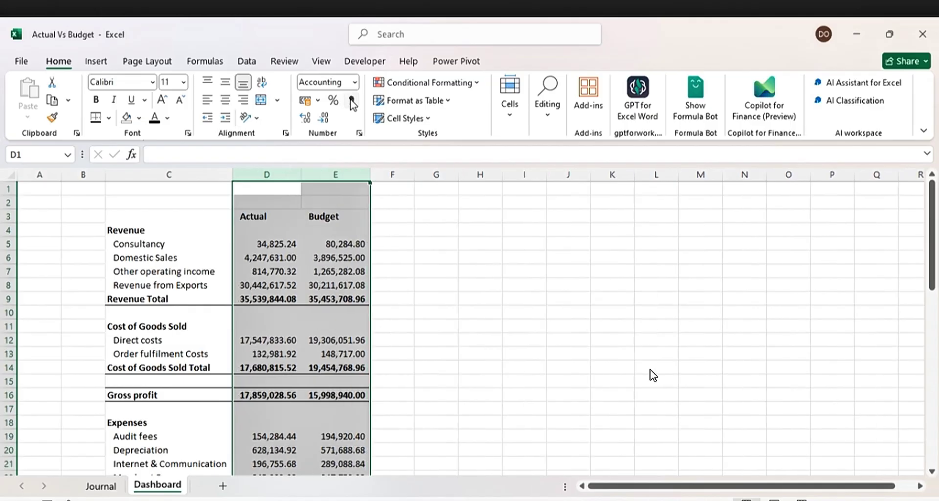
pyautogui.click(432, 306)
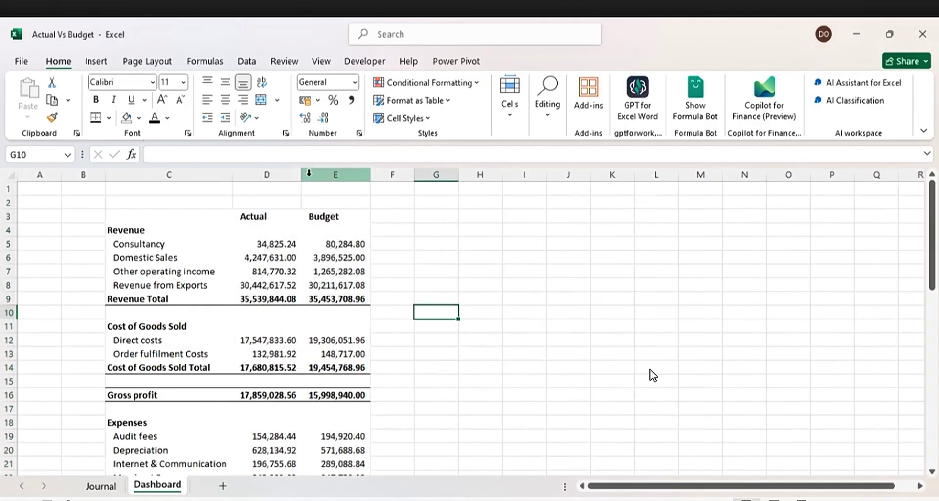
# - Widen columns D and E for the Actual and Budget figures, and make column C slightly wider
pyautogui.moveTo(302, 175); pyautogui.dragTo(320, 174)
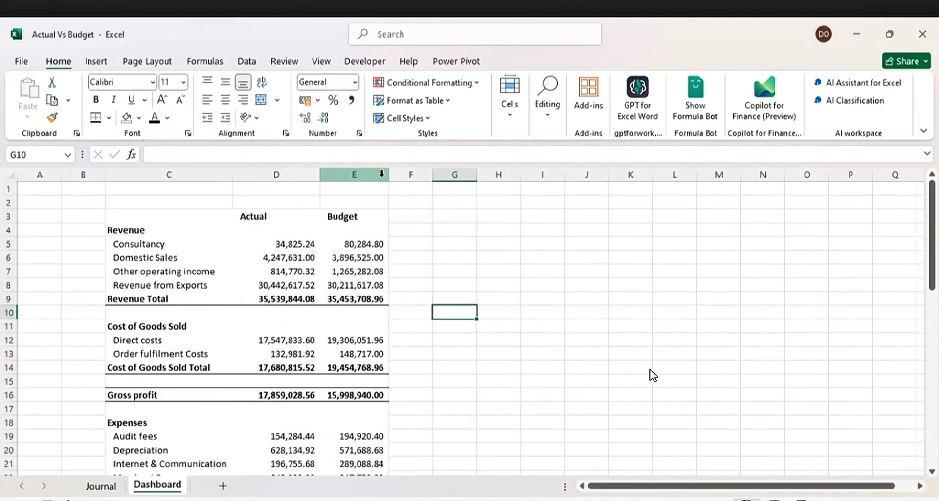
pyautogui.moveTo(382, 174); pyautogui.dragTo(392, 175)
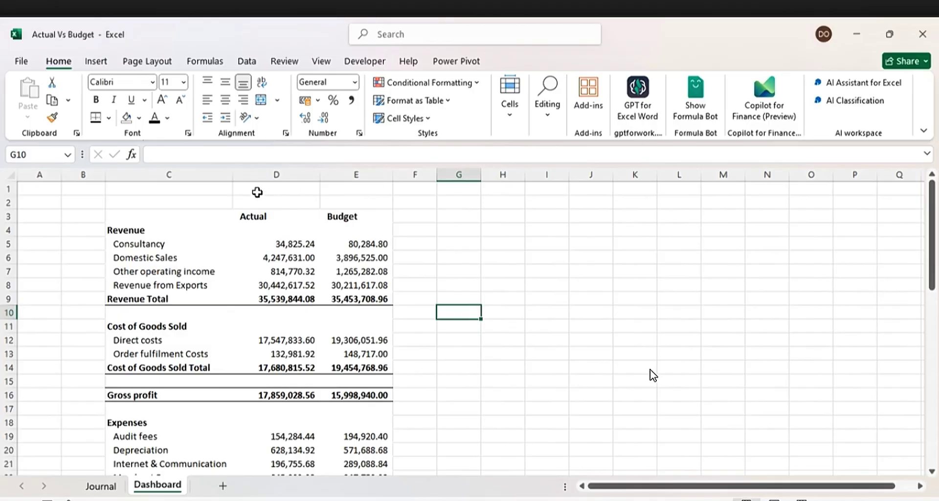
pyautogui.moveTo(233, 178); pyautogui.dragTo(236, 177)
pyautogui.click(533, 253)
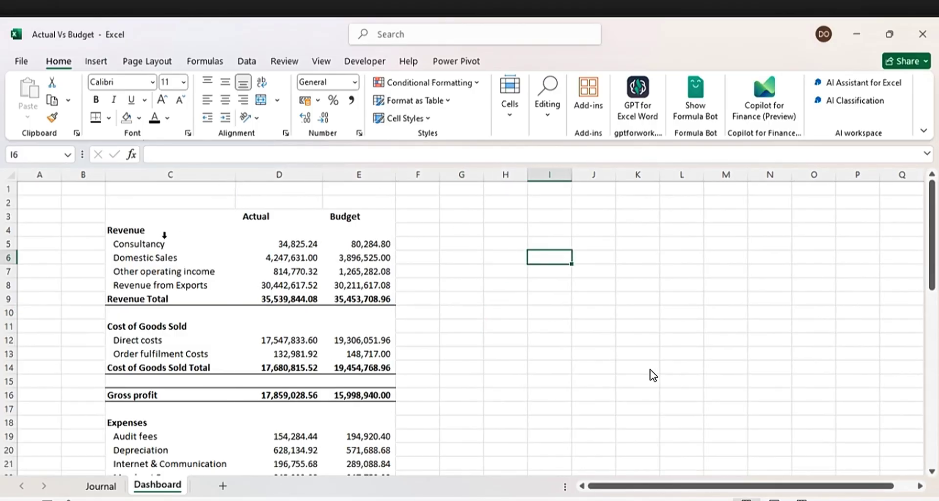
# - Add a calculated field named Variance to the PivotTable with the formula = Actual - Budget
pyautogui.click(149, 246)
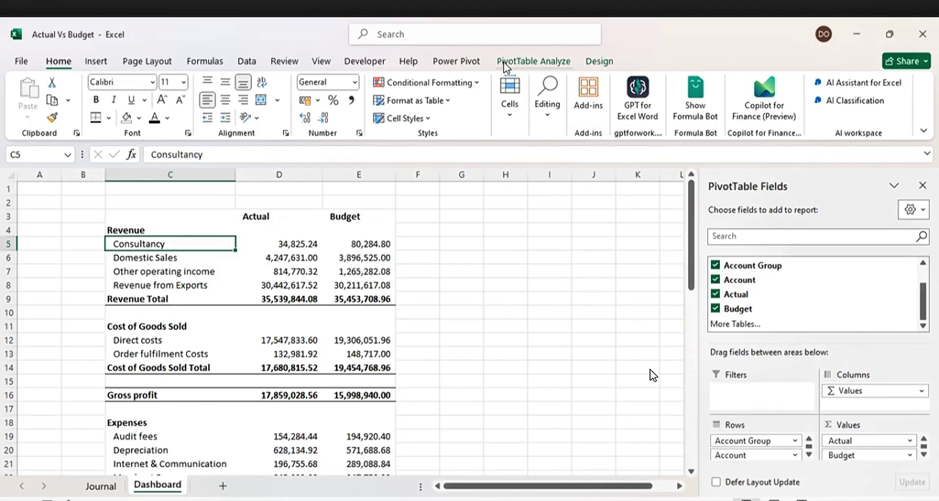
pyautogui.click(525, 62)
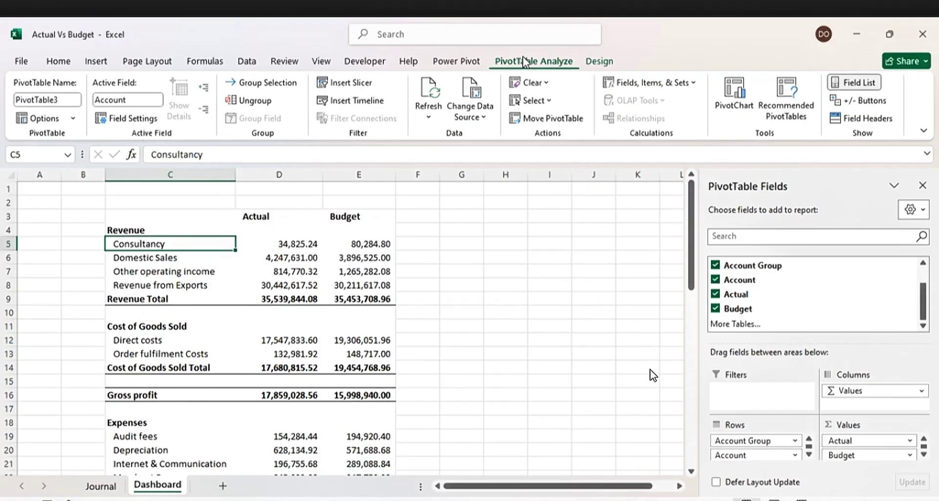
pyautogui.click(637, 85)
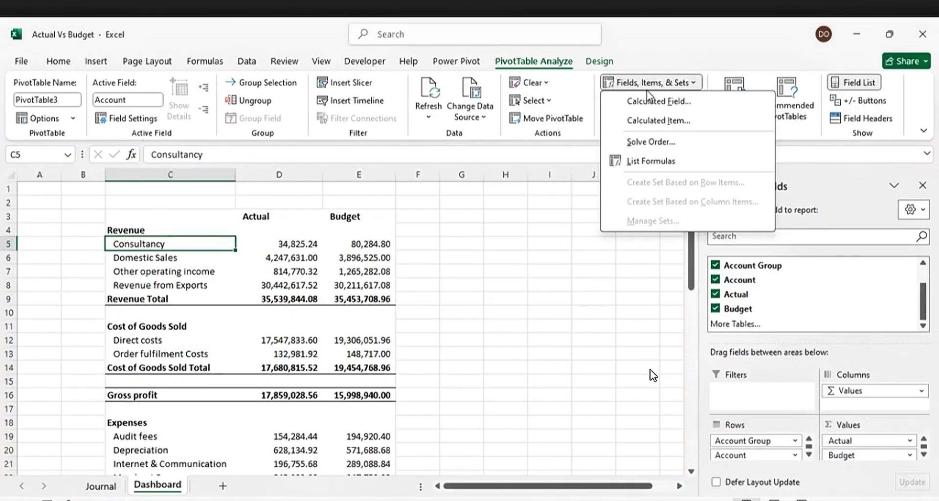
pyautogui.click(652, 102)
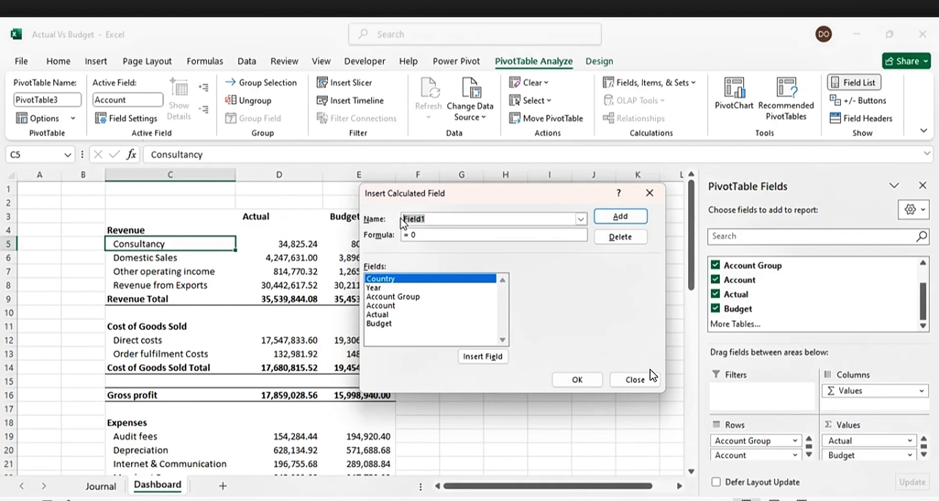
pyautogui.write('Variance')
pyautogui.doubleClick(384, 314)
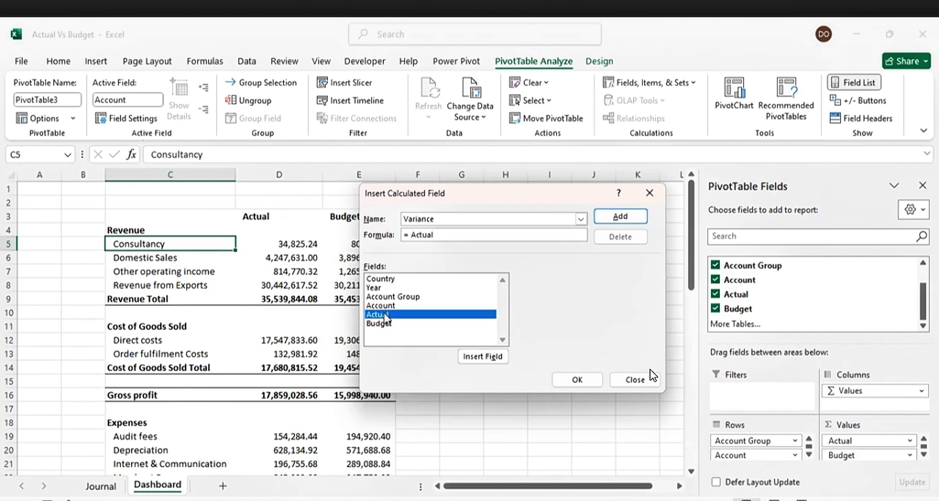
pyautogui.write('-')
pyautogui.doubleClick(387, 323)
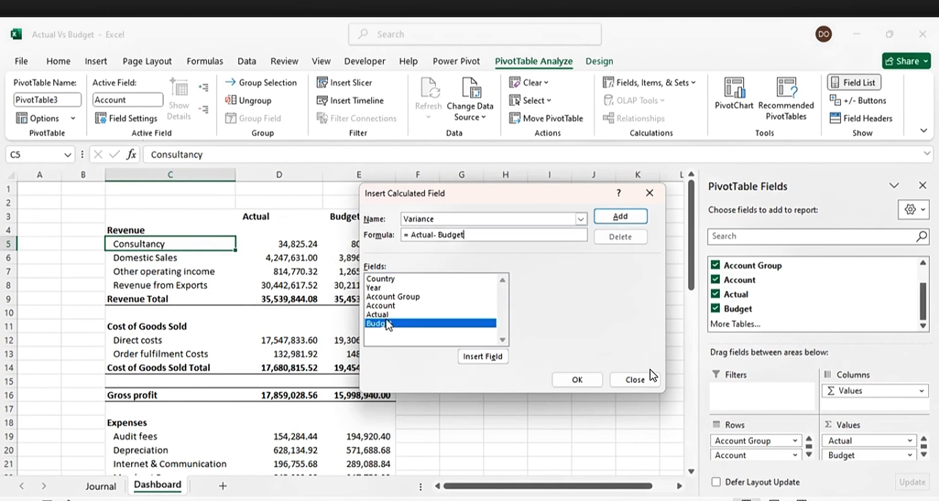
pyautogui.click(616, 219)
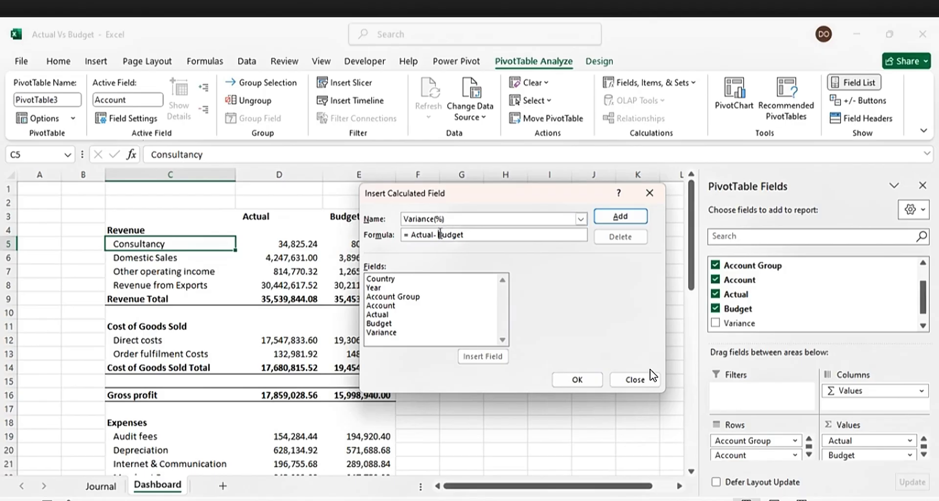
# - Add a second calculated field named Variance(%) with the formula = Actual/Budget-1 and finish inserting calculated fields
pyautogui.press('BackSpace')
pyautogui.press('BackSpace')
pyautogui.write('/')
pyautogui.click(596, 224)
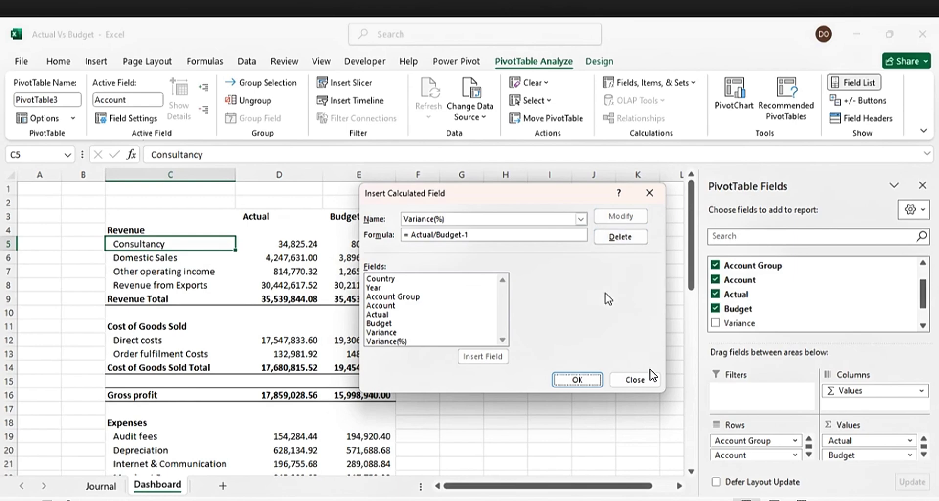
pyautogui.click(578, 380)
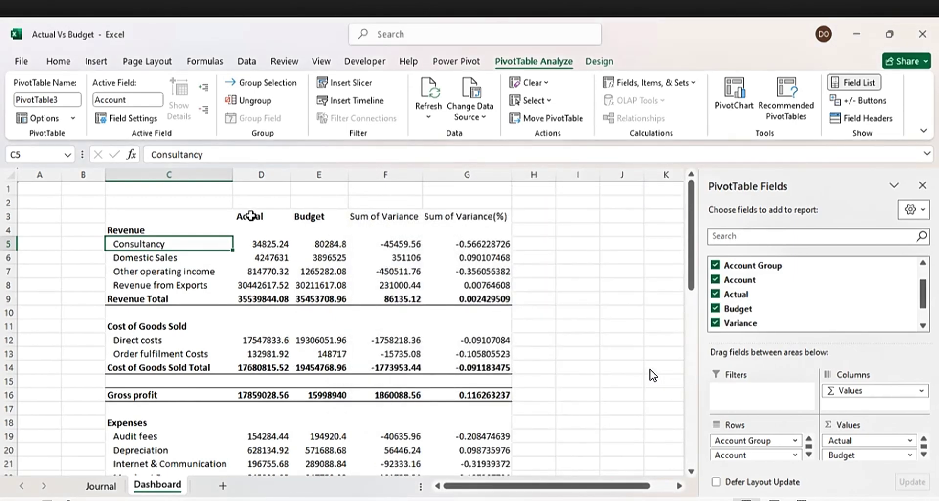
# - Try to copy the formatting of the Actual and Budget headers onto the two variance headers with Format Painter
pyautogui.moveTo(251, 216); pyautogui.dragTo(313, 215)
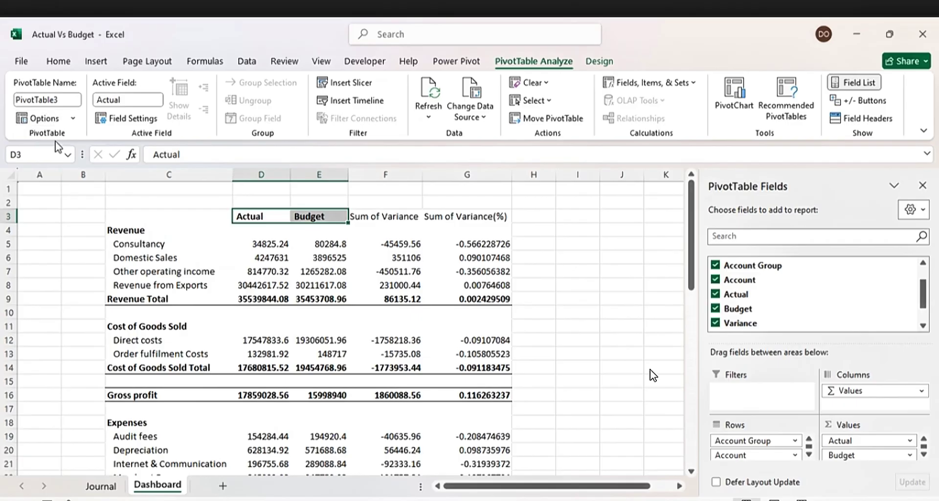
pyautogui.click(59, 62)
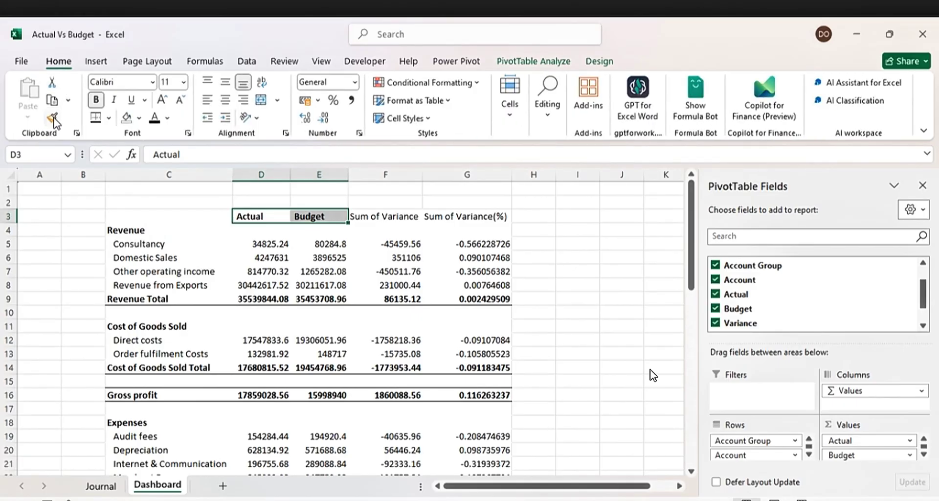
pyautogui.click(52, 117)
pyautogui.moveTo(346, 220); pyautogui.dragTo(484, 219)
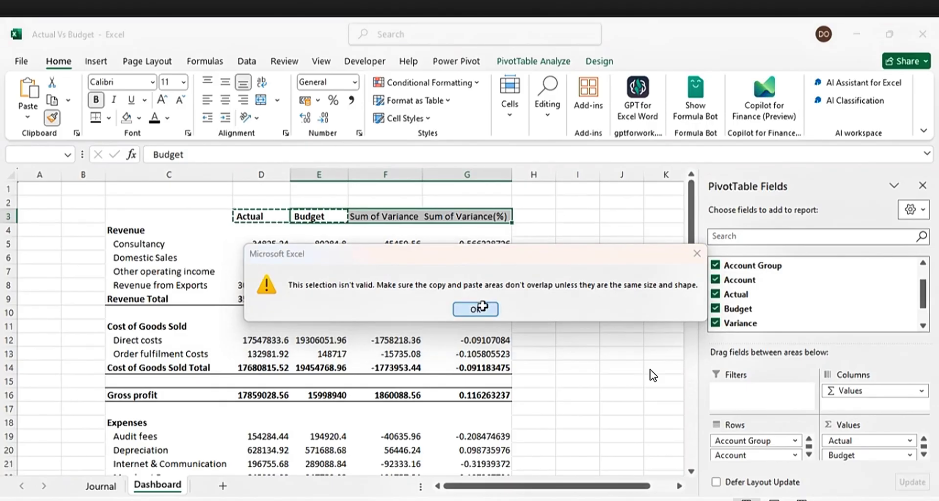
pyautogui.click(477, 308)
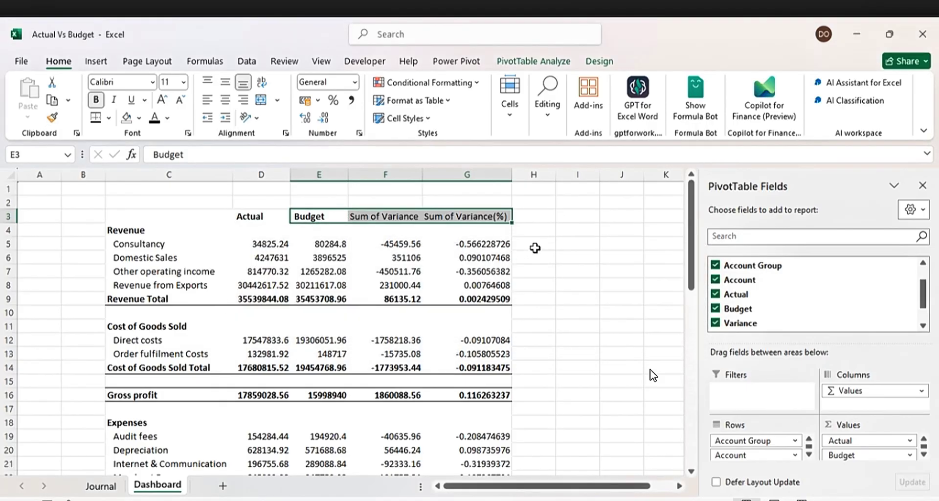
# - Bold the Budget and both variance column headers in E3:G3
pyautogui.click(523, 238)
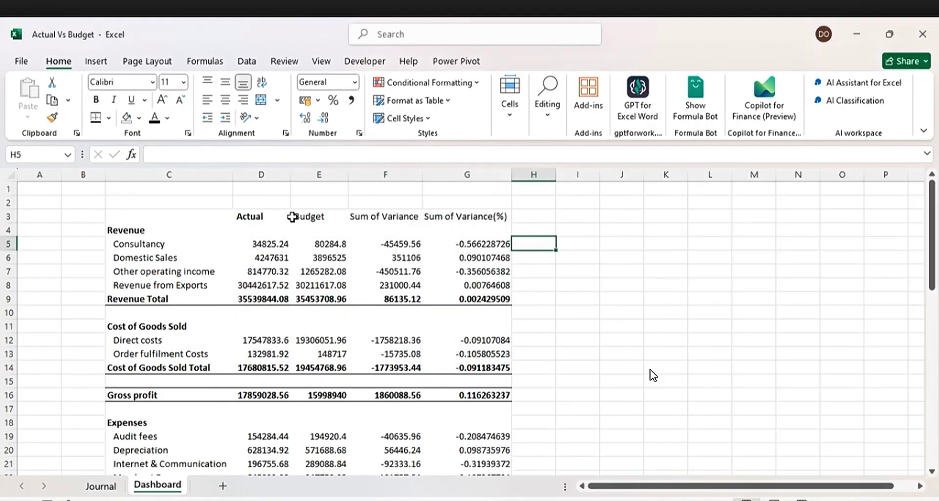
pyautogui.moveTo(292, 217); pyautogui.dragTo(482, 217)
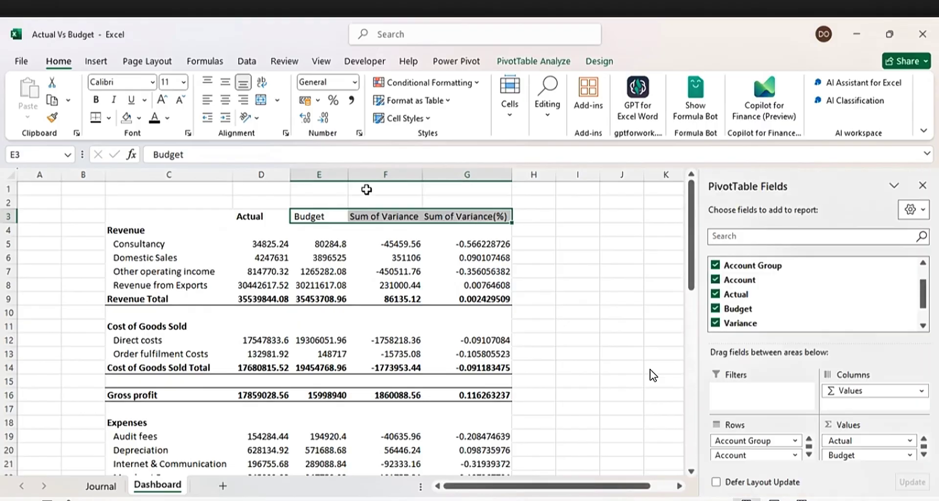
pyautogui.click(526, 265)
# - Remove the "Sum of" prefix from the headers in F3 and G3, keeping " Variance" and " Variance(%)" with a leading space
pyautogui.click(355, 217)
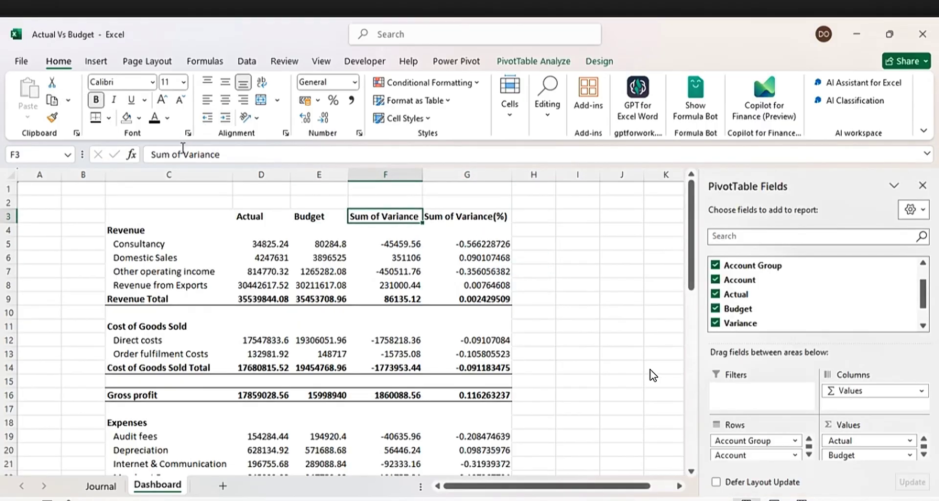
pyautogui.moveTo(181, 154); pyautogui.dragTo(144, 155)
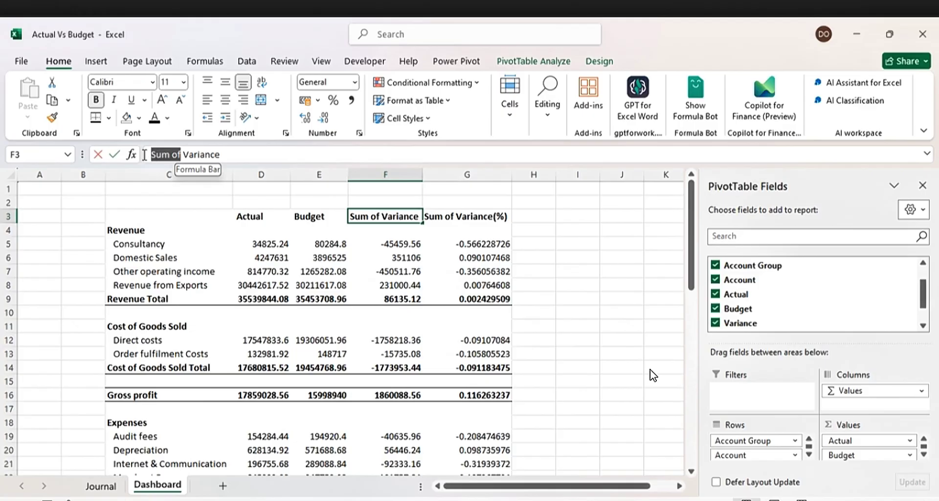
pyautogui.press('BackSpace')
pyautogui.click(449, 216)
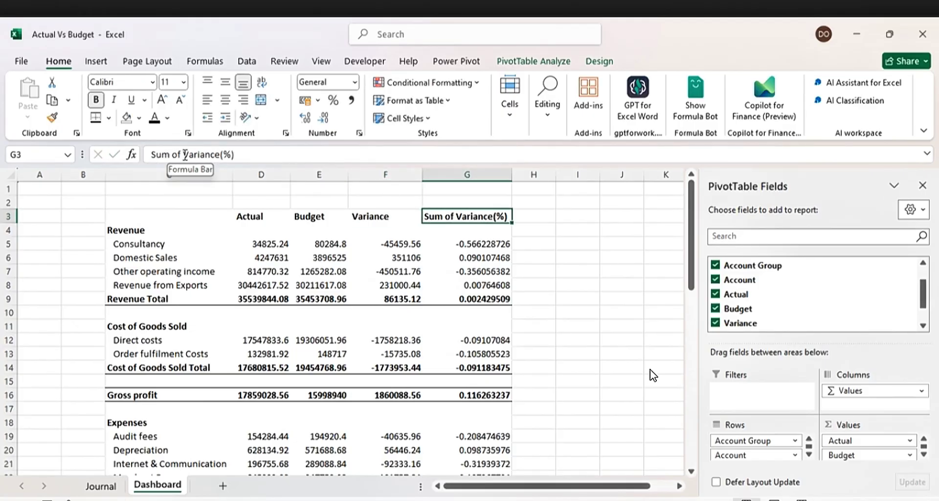
pyautogui.moveTo(181, 154); pyautogui.dragTo(131, 155)
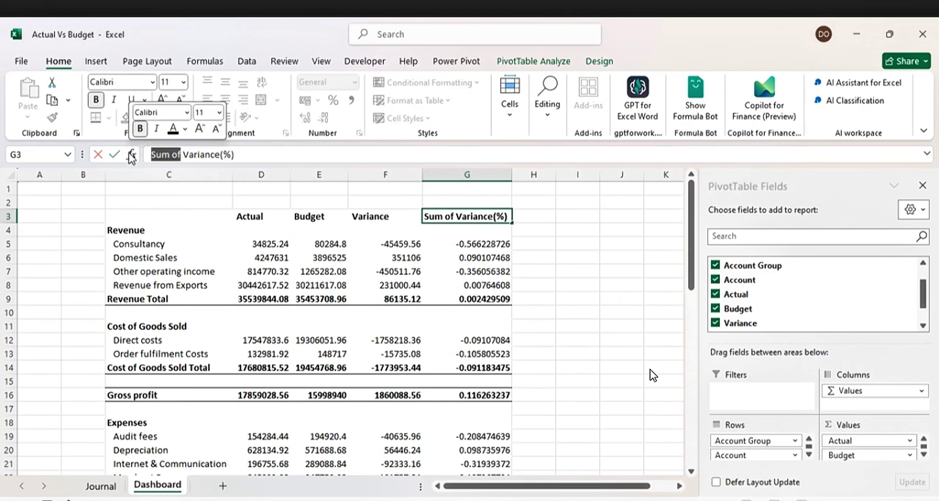
pyautogui.press('BackSpace')
pyautogui.click(611, 217)
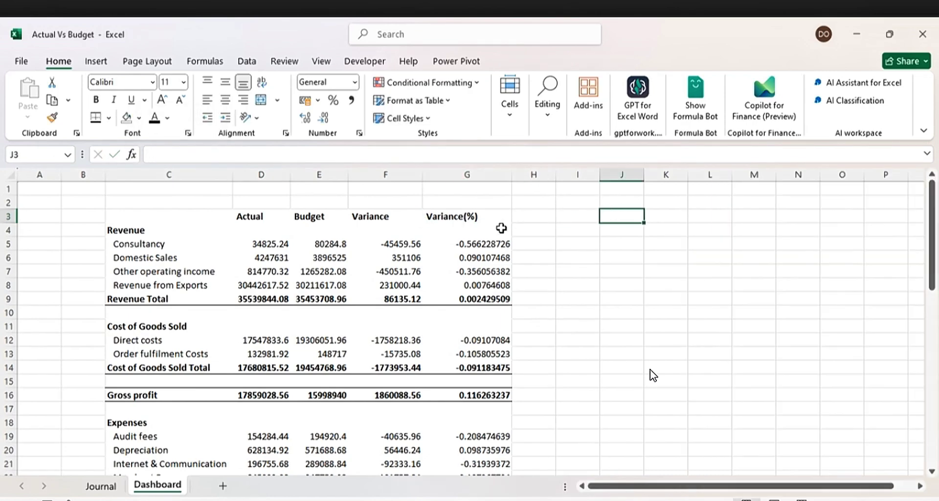
# - Format the PivotTable's Variance(%) values as Percentage with 1 decimal place
pyautogui.click(478, 244)
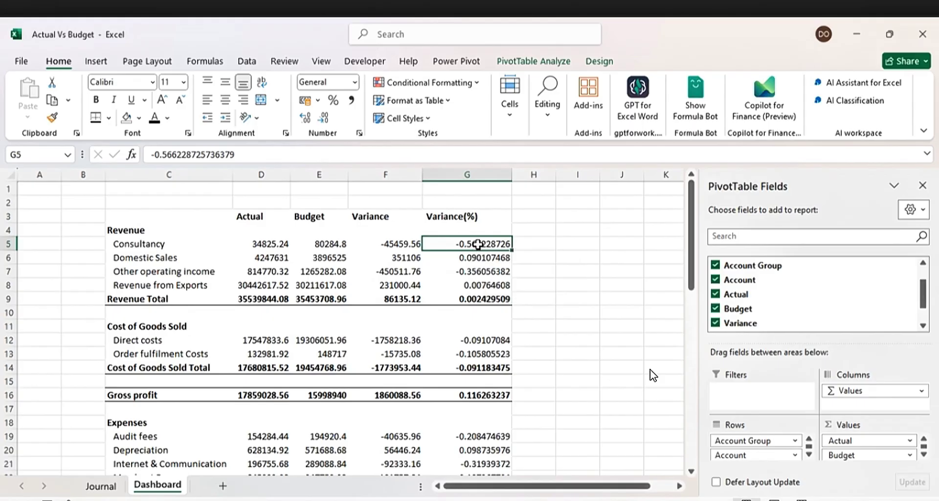
pyautogui.rightClick(478, 244)
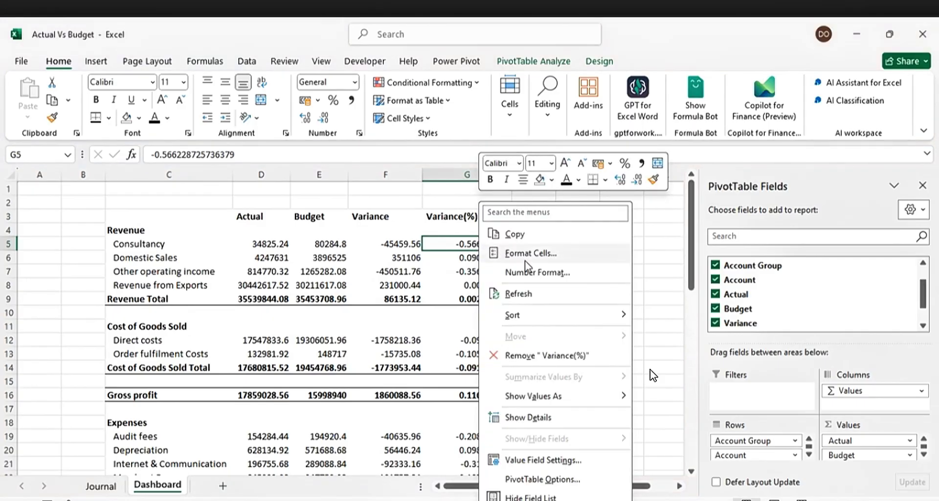
pyautogui.click(543, 275)
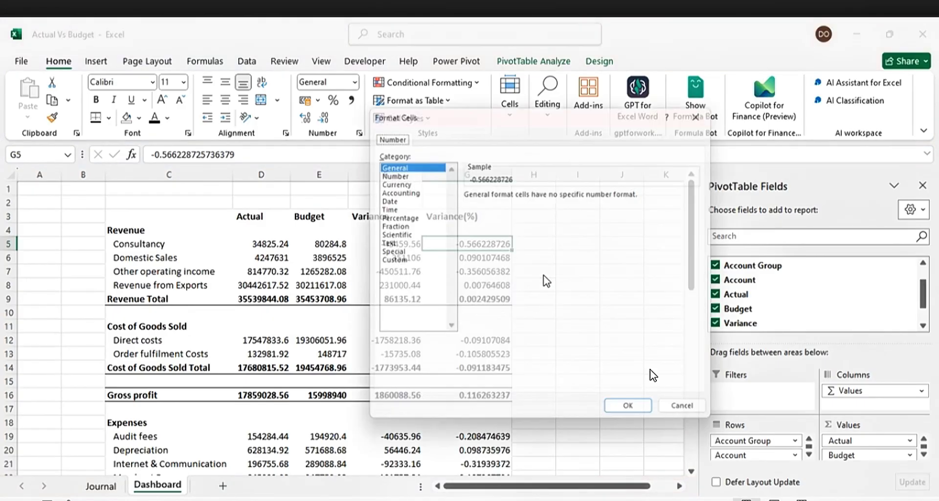
pyautogui.click(394, 216)
pyautogui.click(555, 196)
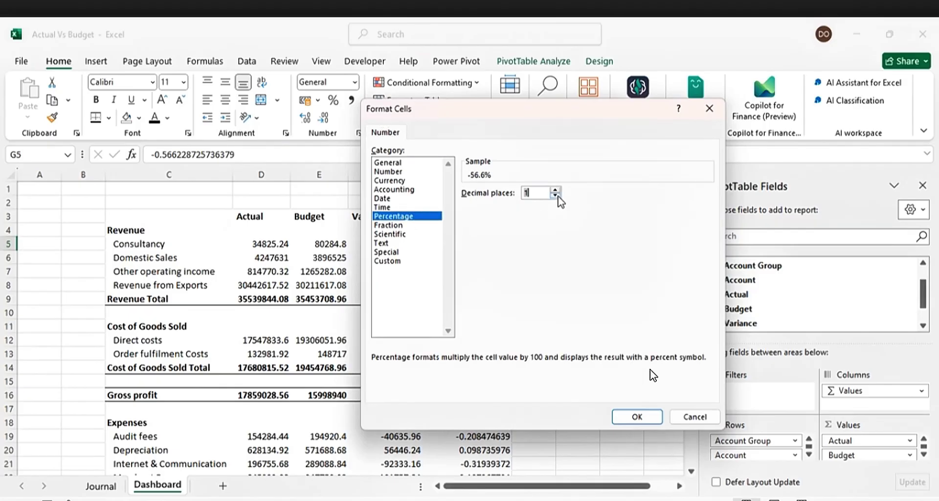
pyautogui.click(632, 416)
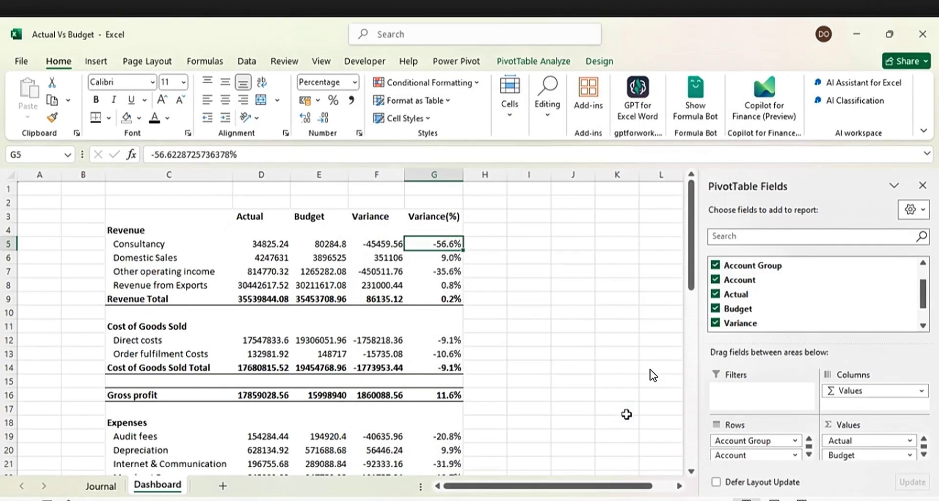
pyautogui.click(564, 262)
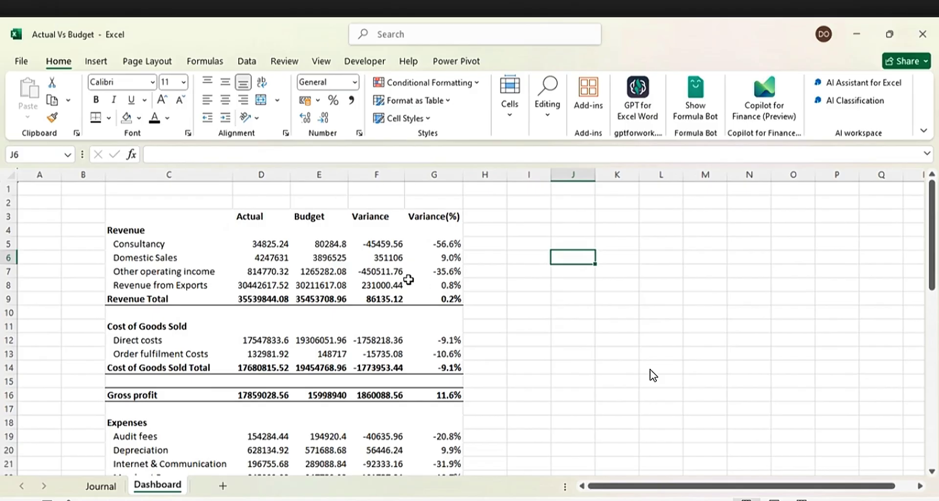
pyautogui.moveTo(411, 279)
pyautogui.scroll(-6, 410, 278)
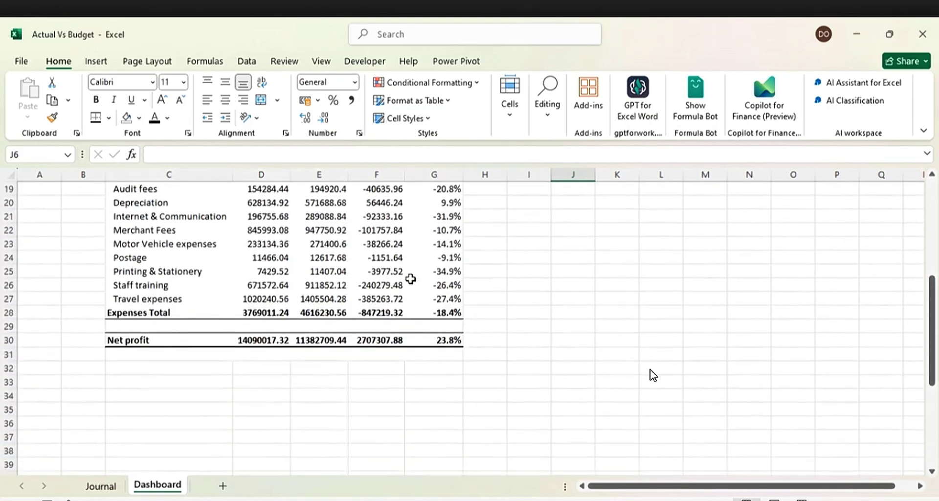
pyautogui.scroll(5, 411, 279)
pyautogui.scroll(2, 410, 279)
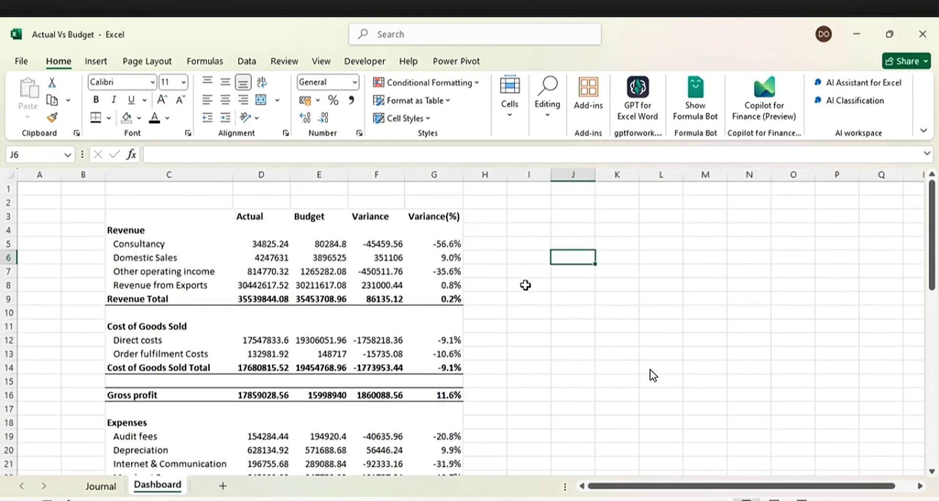
# - Apply the comma number style to the Actual, Budget and Variance columns, D to F
pyautogui.click(528, 289)
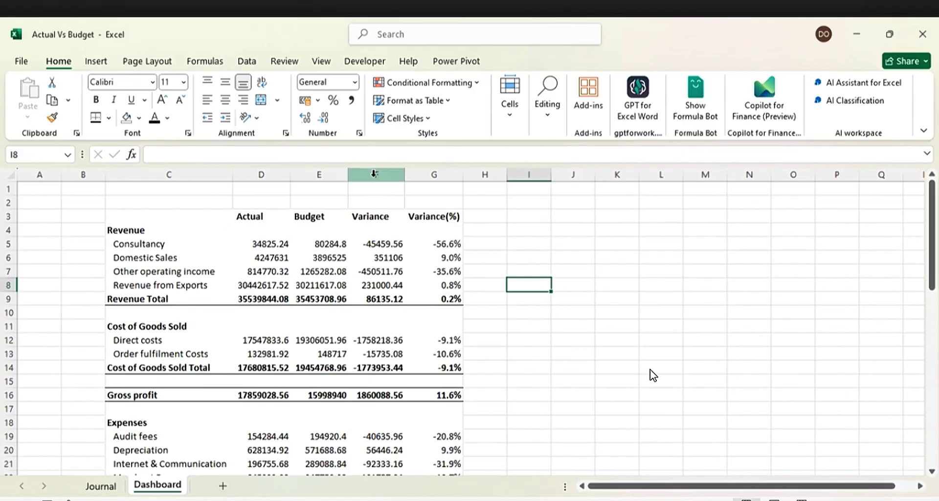
pyautogui.moveTo(258, 171); pyautogui.dragTo(373, 171)
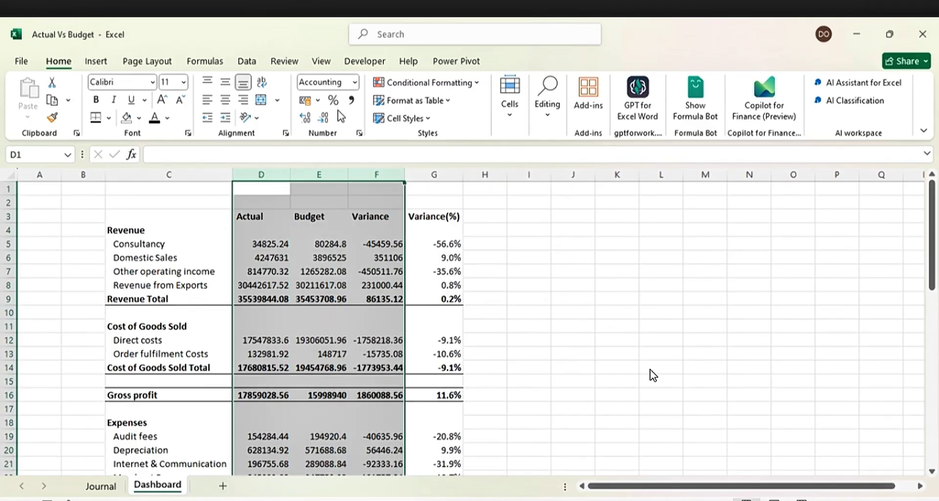
pyautogui.click(350, 101)
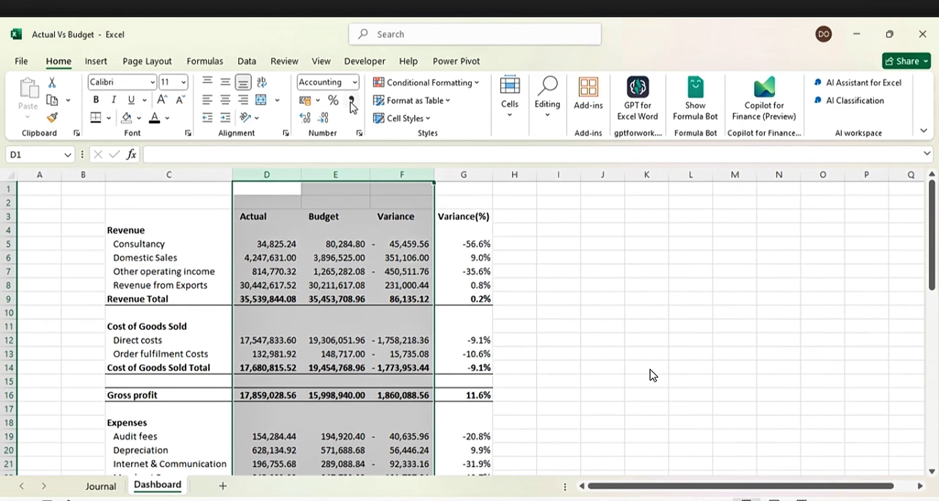
pyautogui.click(636, 256)
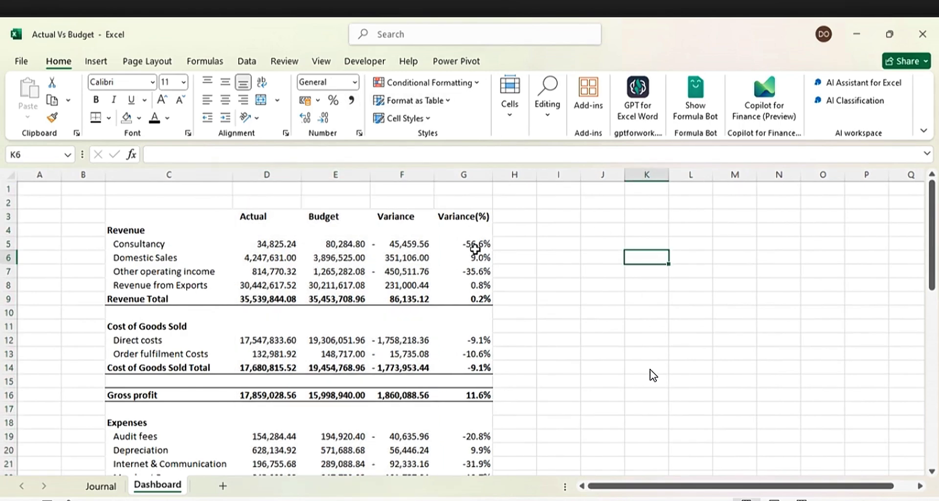
pyautogui.moveTo(475, 271); pyautogui.dragTo(475, 282)
pyautogui.moveTo(464, 239); pyautogui.dragTo(471, 444)
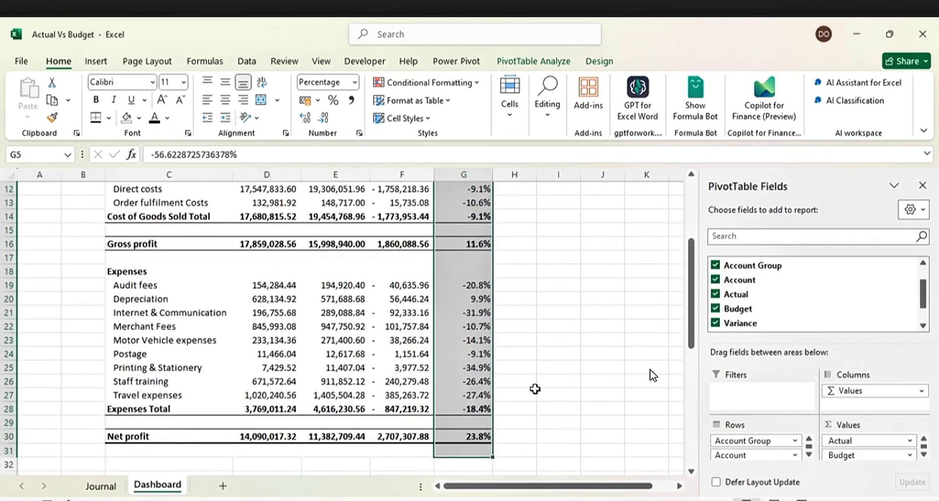
pyautogui.click(535, 388)
pyautogui.scroll(4, 535, 388)
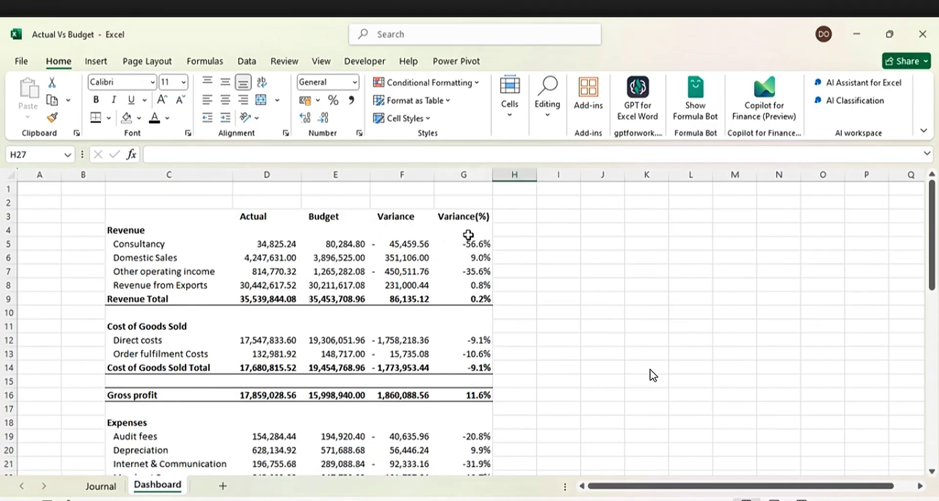
# - Apply the green circle, yellow triangle and red diamond icon set to the Variance(%) cells for Revenue, Gross profit and Net profit
pyautogui.moveTo(470, 244); pyautogui.dragTo(476, 299)
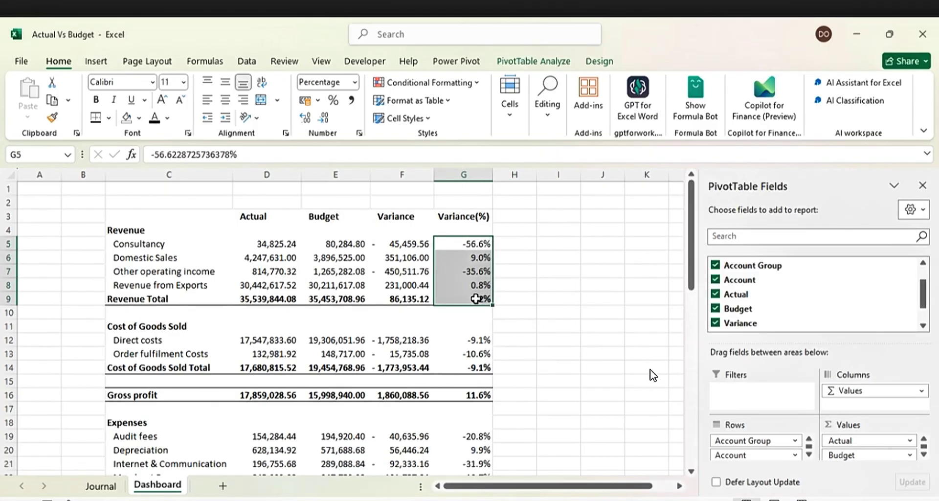
pyautogui.click(479, 395)
pyautogui.scroll(-4, 541, 328)
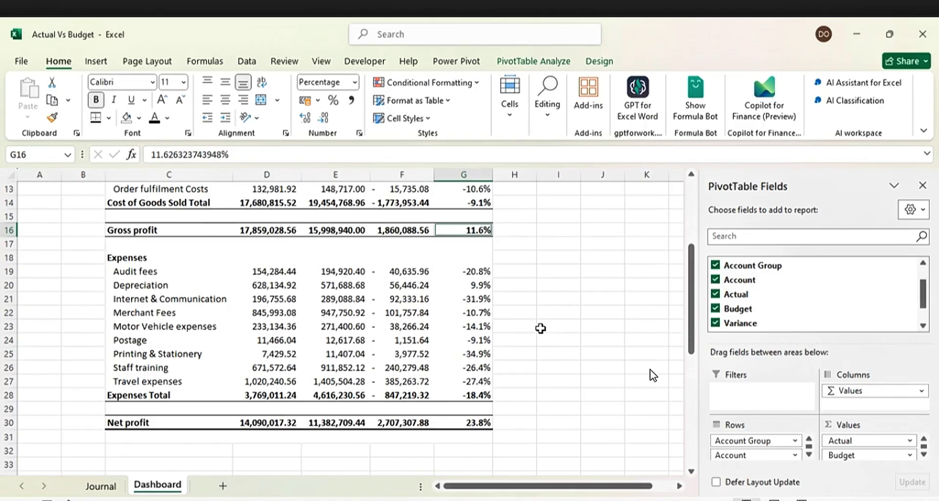
pyautogui.keyDown('ctrl'); pyautogui.click(482, 422); pyautogui.keyUp('ctrl')
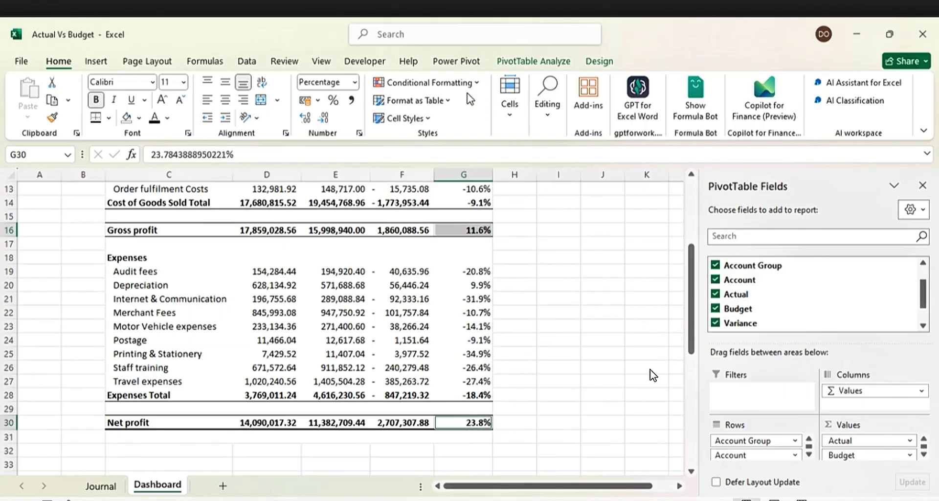
pyautogui.click(454, 83)
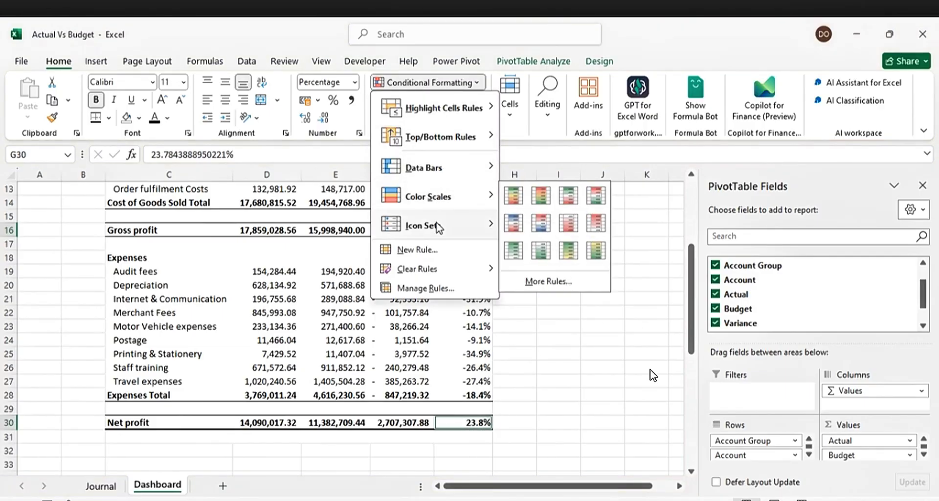
pyautogui.moveTo(437, 226)
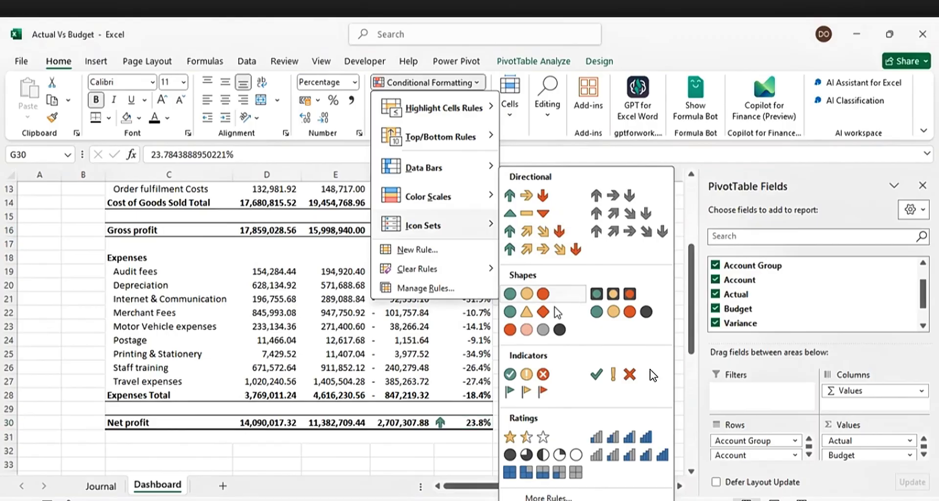
pyautogui.click(538, 313)
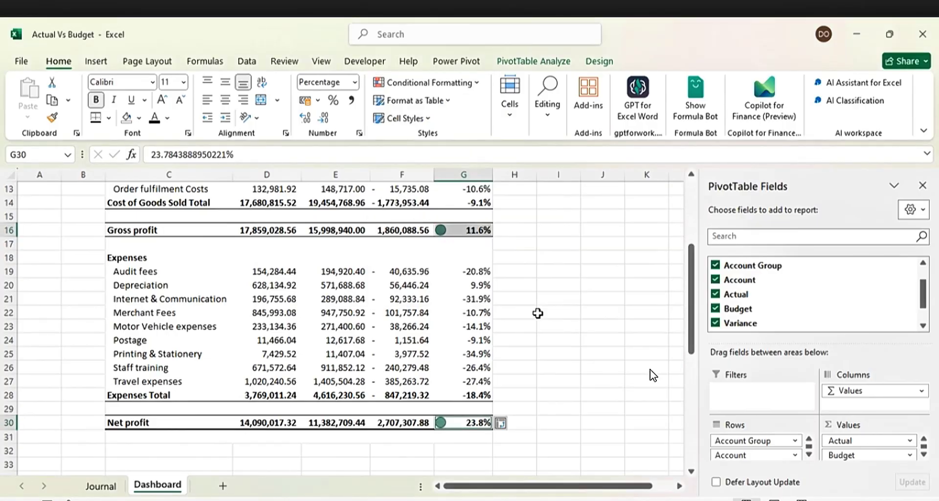
pyautogui.click(537, 313)
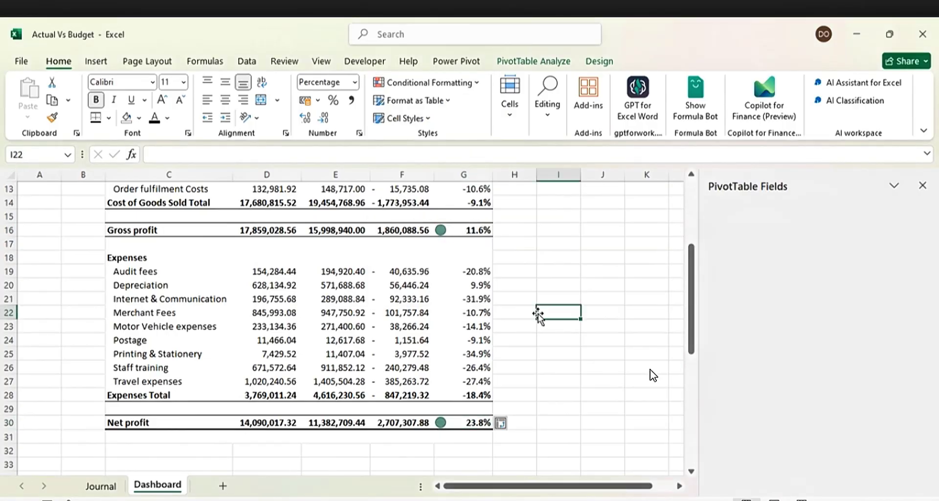
pyautogui.scroll(4, 538, 313)
pyautogui.click(572, 268)
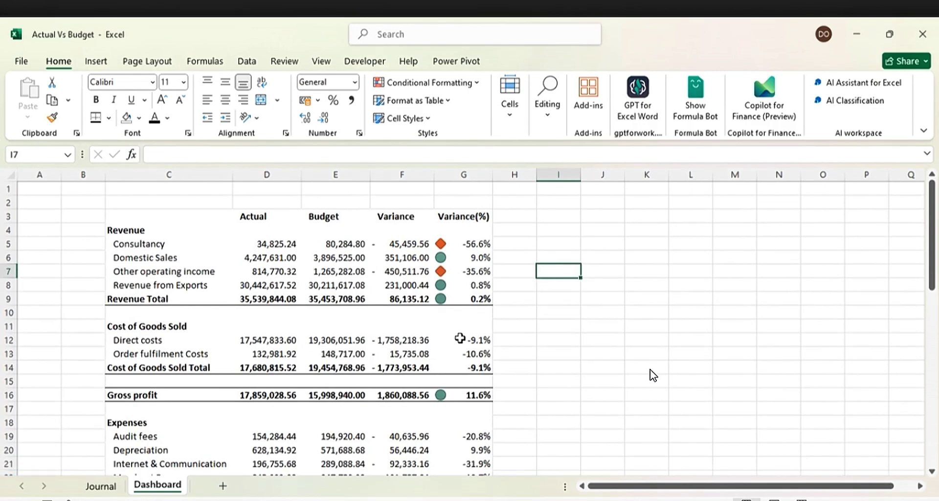
# - Apply the same circle, triangle and diamond icon set to the Variance(%) cells for Cost of Goods Sold and Expenses, including their totals
pyautogui.moveTo(460, 338); pyautogui.dragTo(461, 366)
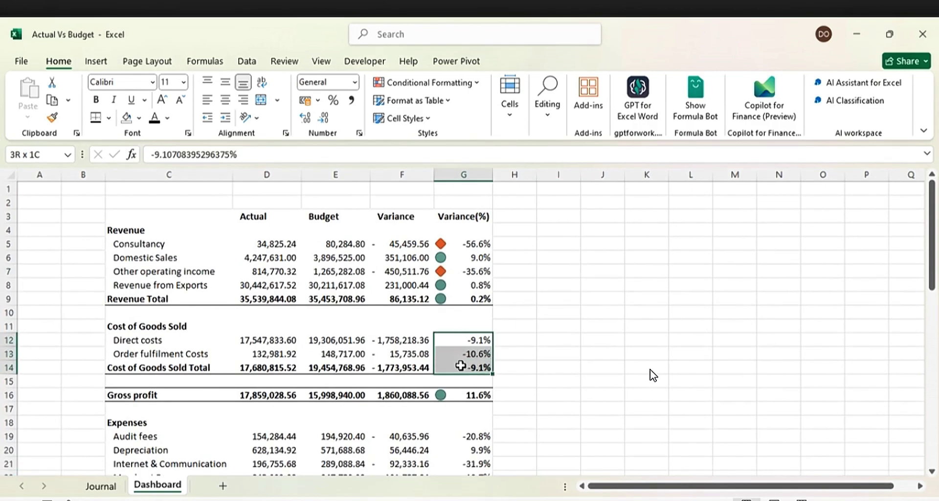
pyautogui.scroll(-3, 541, 325)
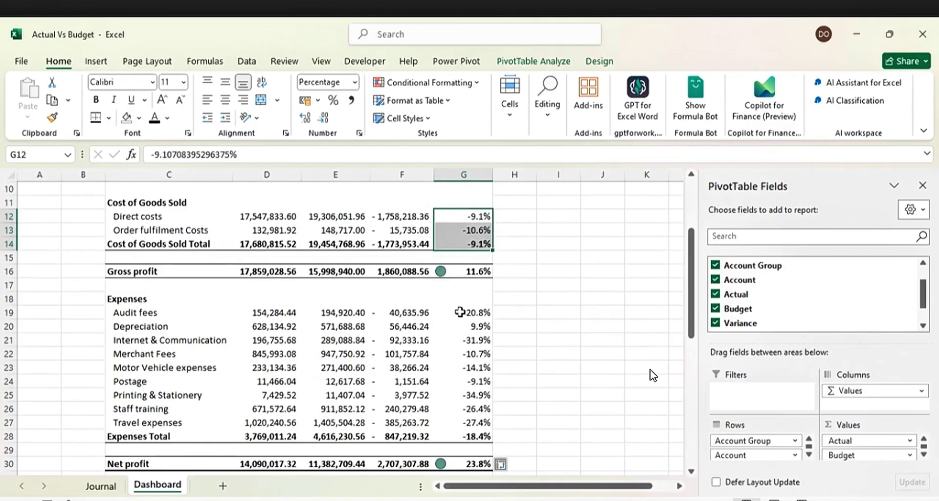
pyautogui.moveTo(459, 312)
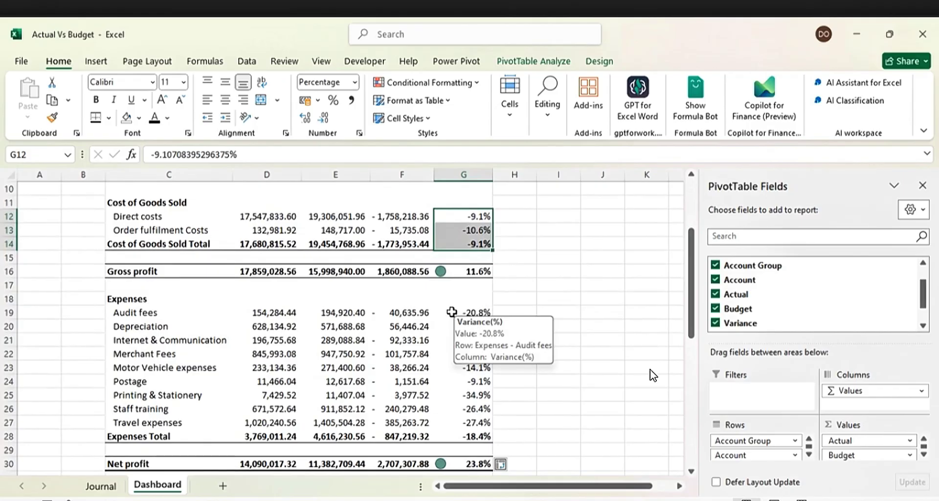
pyautogui.moveTo(451, 312); pyautogui.dragTo(455, 439)
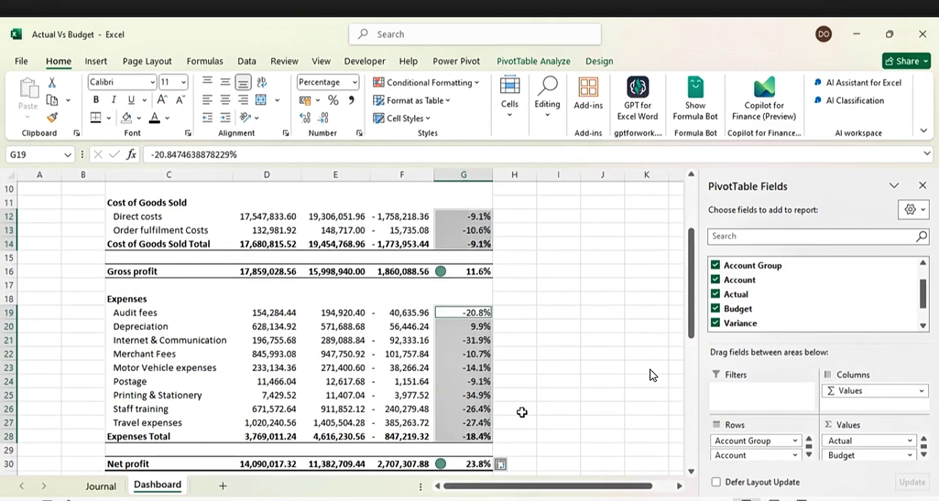
pyautogui.scroll(-3, 554, 370)
pyautogui.scroll(6, 554, 369)
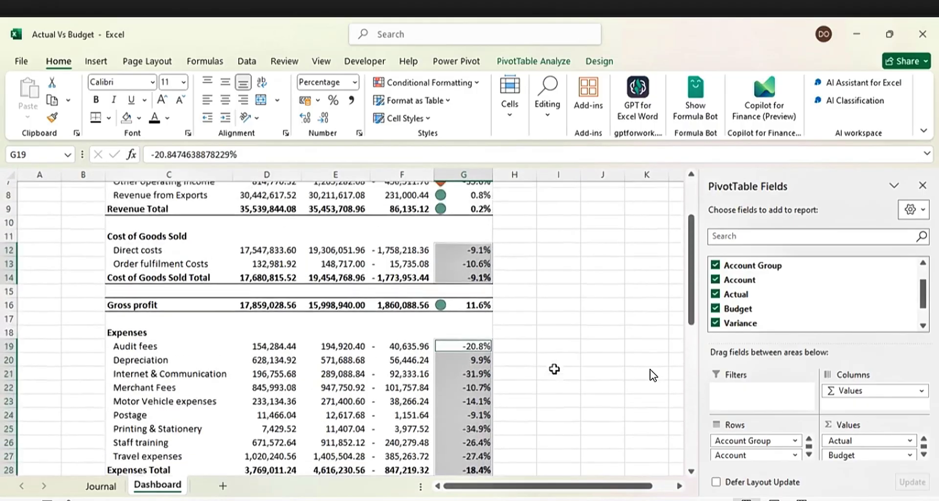
pyautogui.click(476, 86)
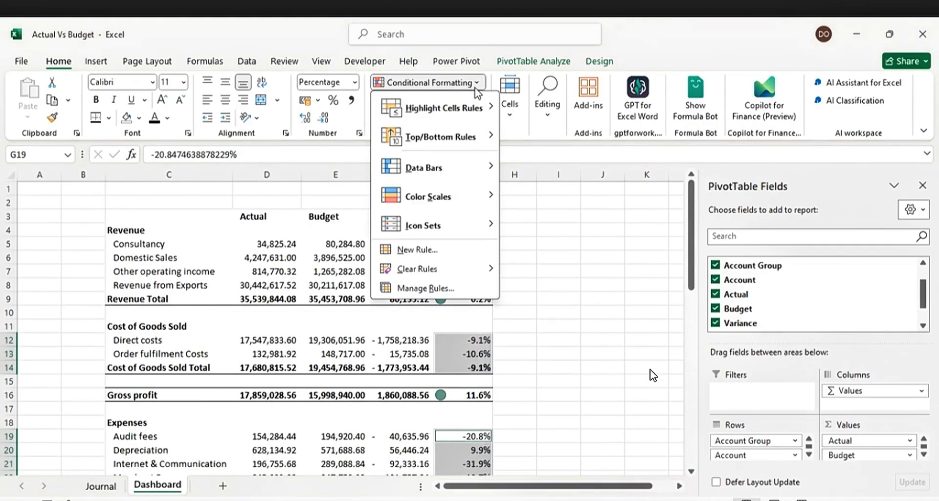
pyautogui.moveTo(431, 236)
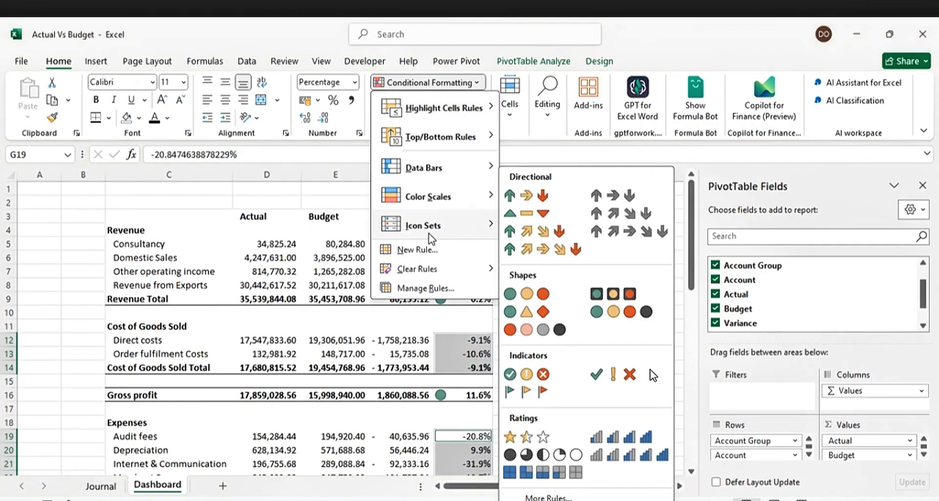
pyautogui.click(542, 311)
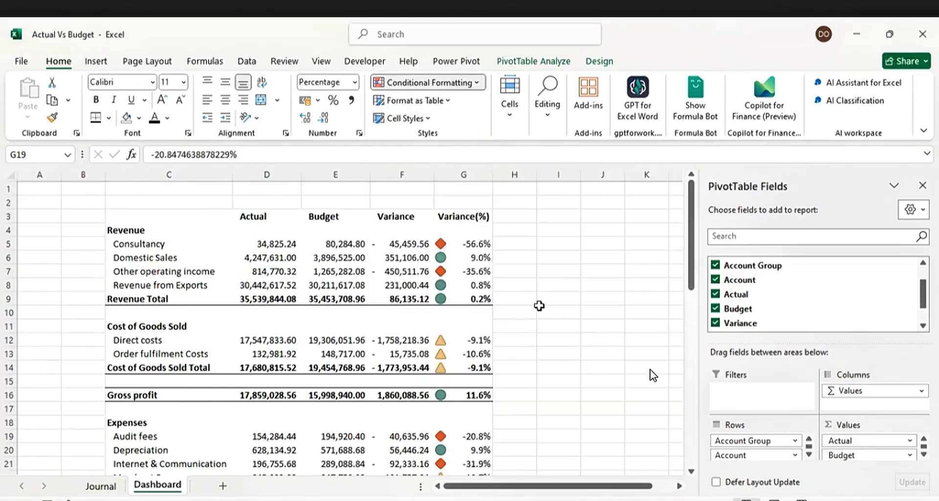
pyautogui.scroll(-3, 558, 296)
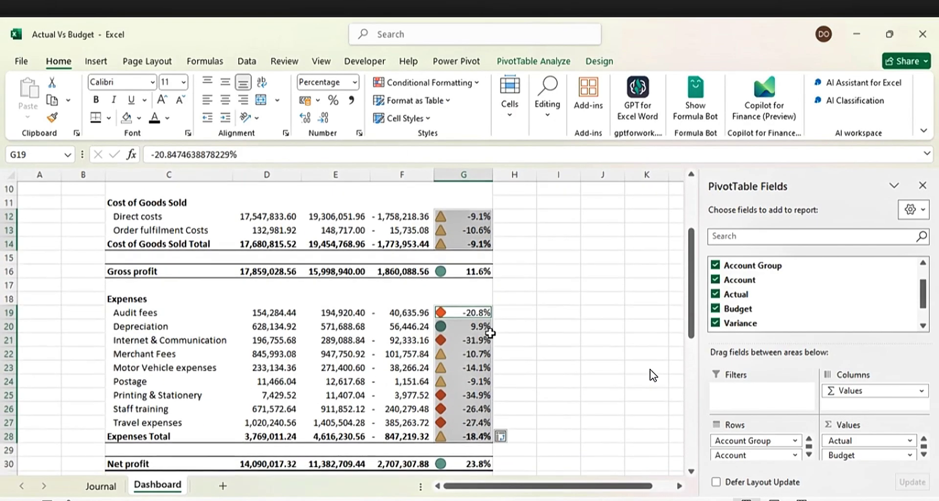
pyautogui.moveTo(459, 314)
# - Reverse the icon order in the Cost of Goods Sold and Expenses icon set rule and set both threshold types to Number
pyautogui.click(478, 83)
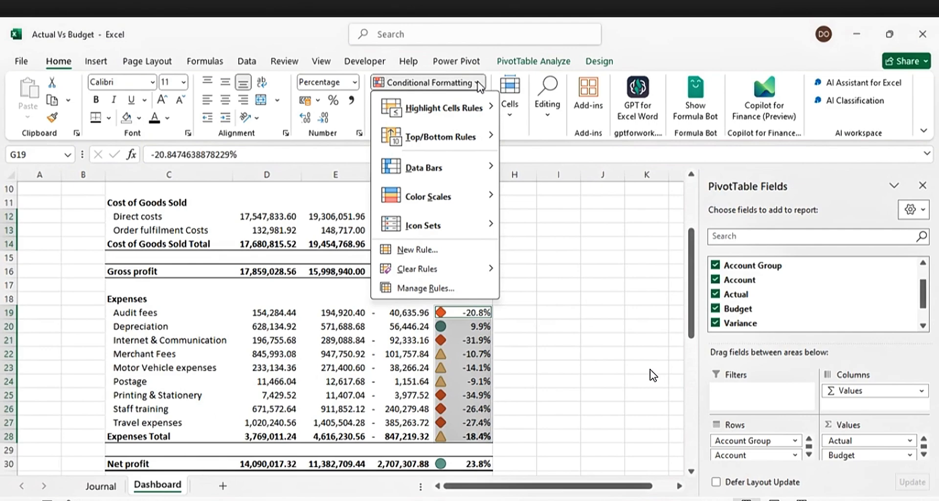
pyautogui.click(425, 289)
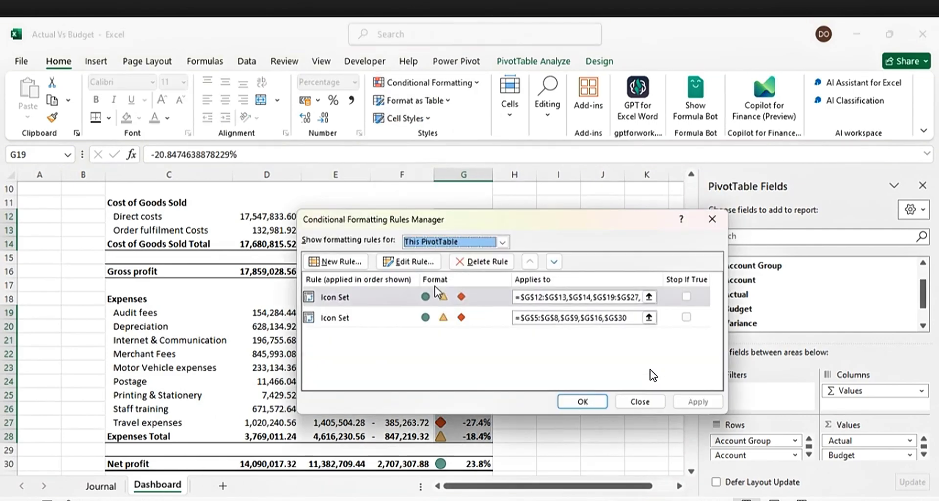
pyautogui.click(423, 267)
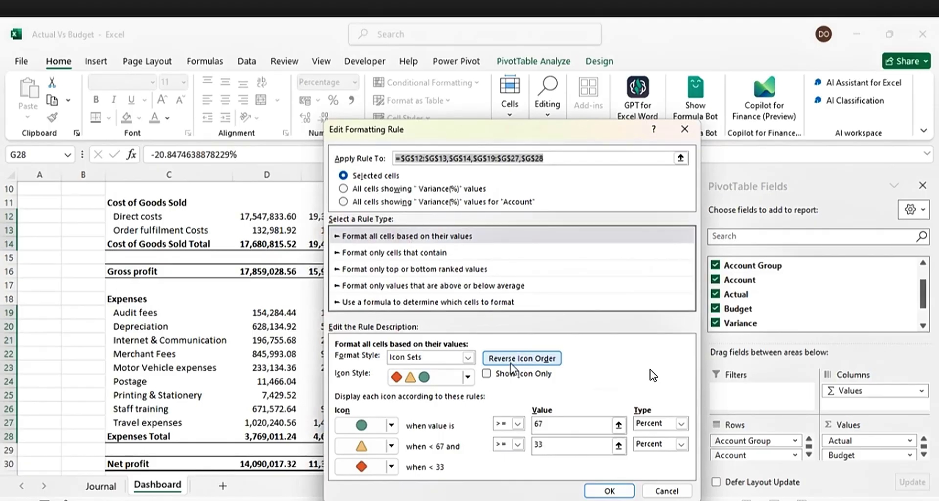
pyautogui.click(510, 364)
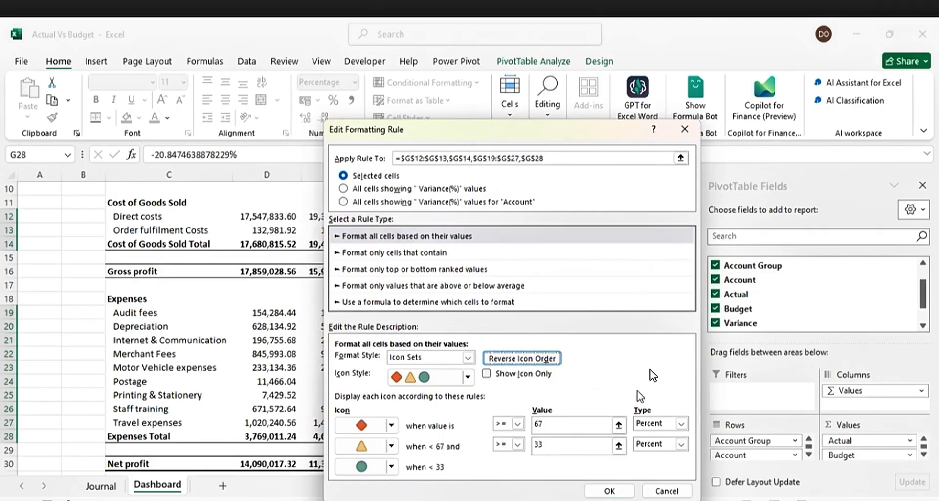
pyautogui.click(681, 424)
pyautogui.click(655, 431)
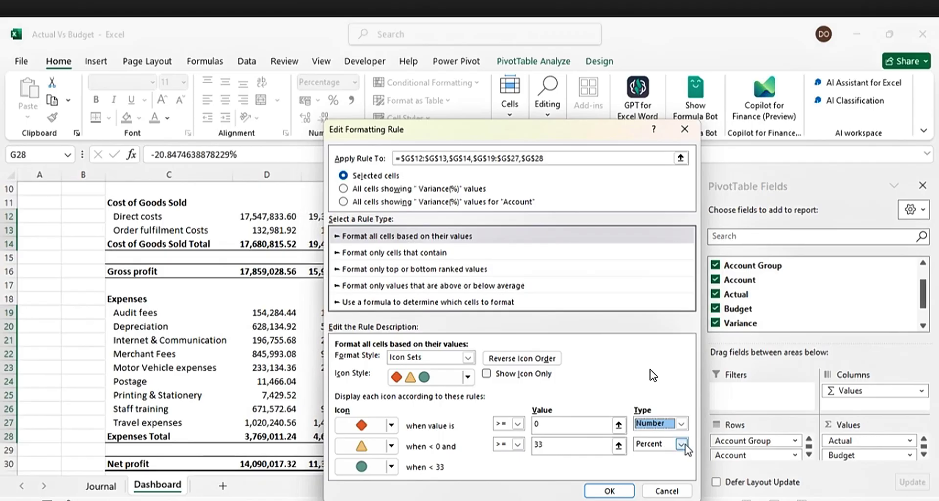
pyautogui.click(682, 444)
pyautogui.click(658, 453)
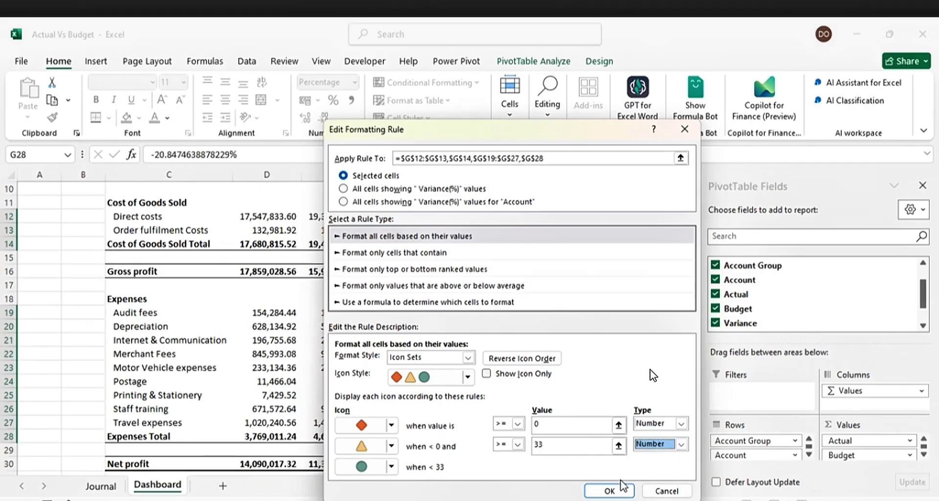
pyautogui.click(610, 491)
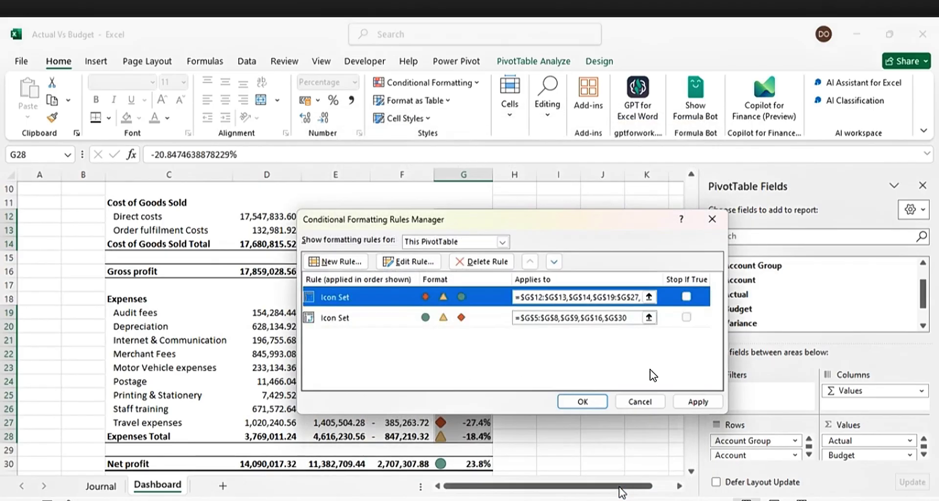
# - Set both threshold types to Number in the icon set rule for Revenue, Gross profit and Net profit, and apply the rule changes
pyautogui.click(371, 318)
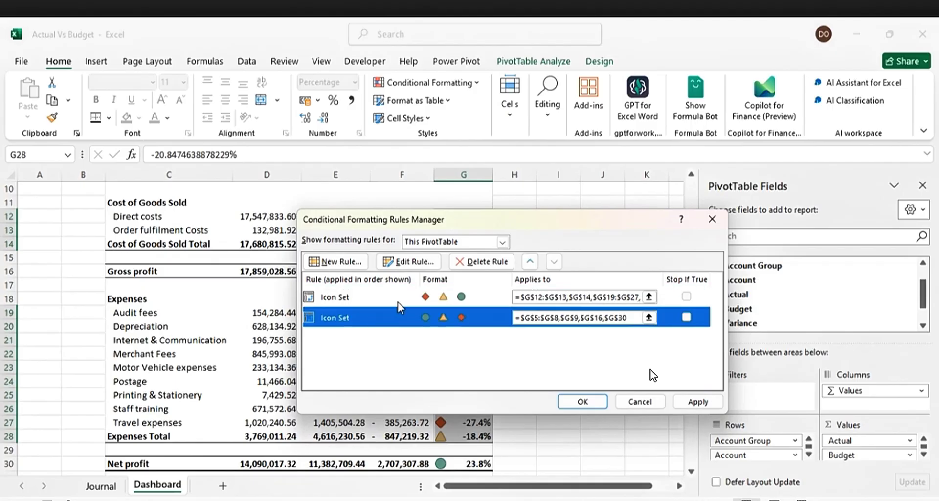
pyautogui.click(414, 262)
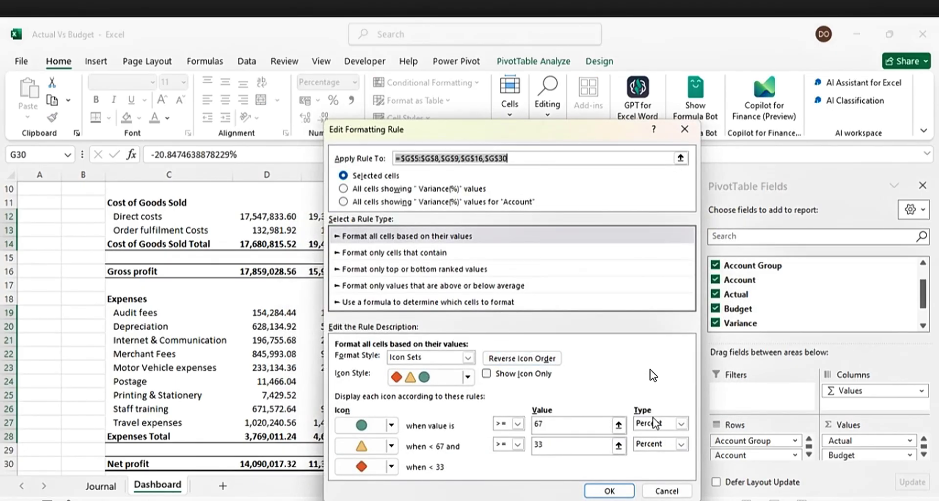
pyautogui.click(682, 424)
pyautogui.click(676, 436)
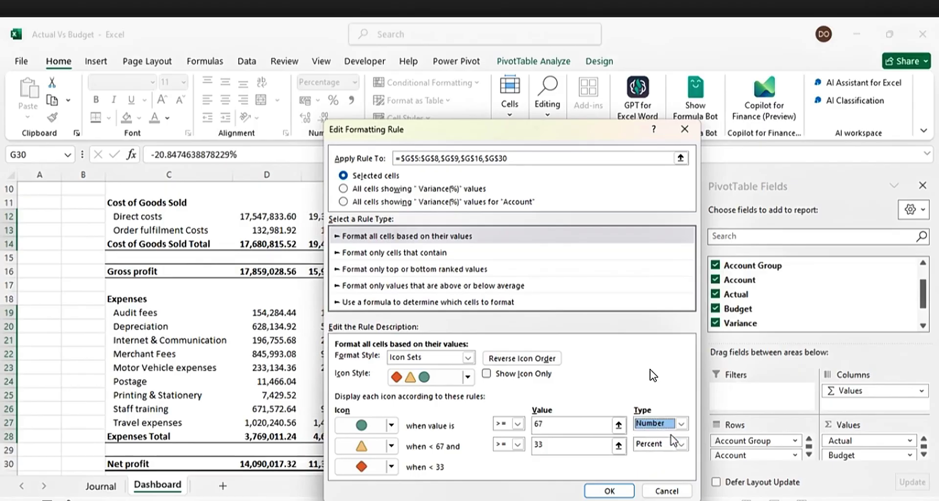
pyautogui.click(682, 445)
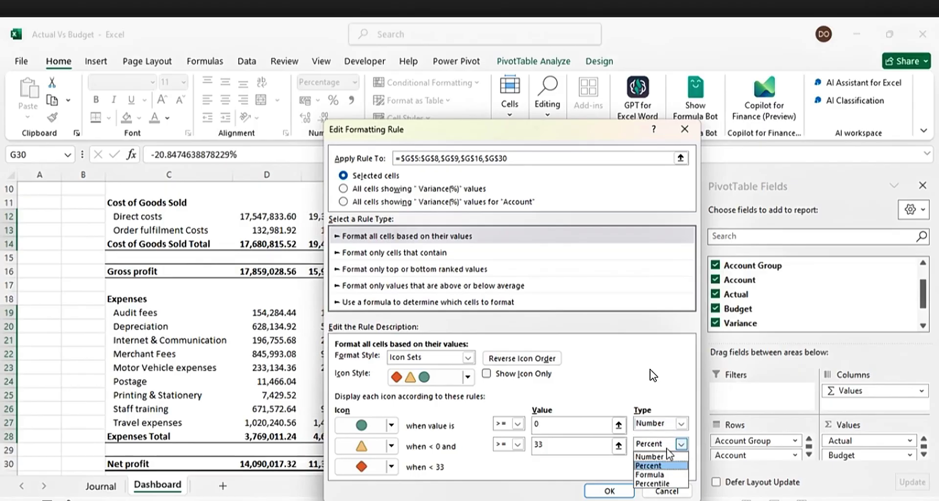
pyautogui.click(669, 457)
pyautogui.click(610, 491)
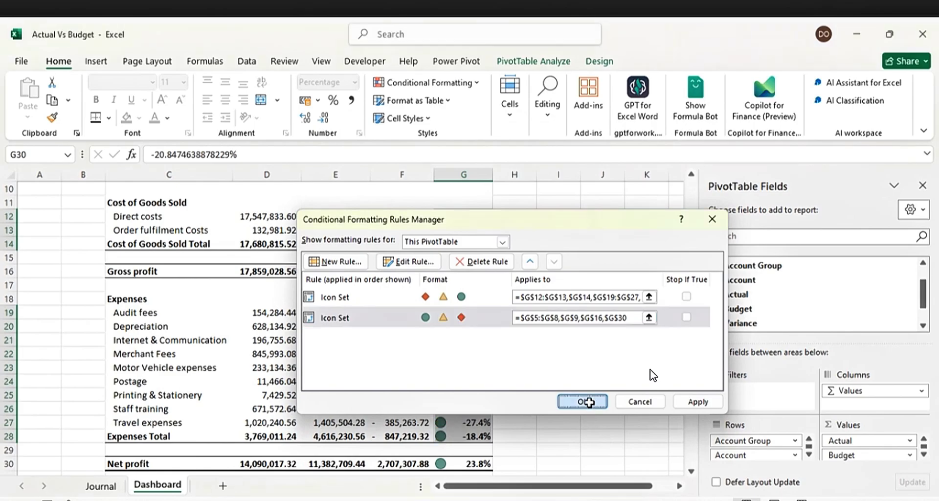
pyautogui.click(583, 402)
pyautogui.click(588, 341)
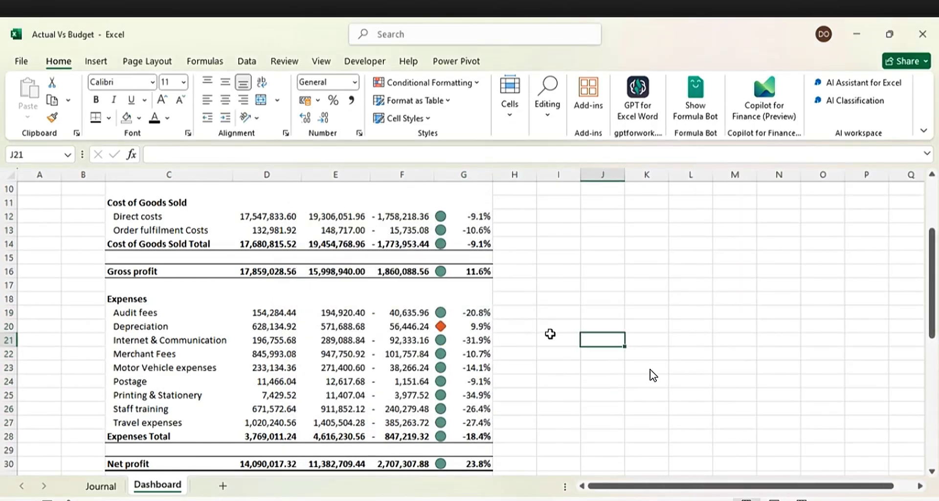
# - Add a thick bottom border to the PivotTable header row, C3:G3
pyautogui.scroll(2, 563, 333)
pyautogui.scroll(1, 563, 334)
pyautogui.click(700, 234)
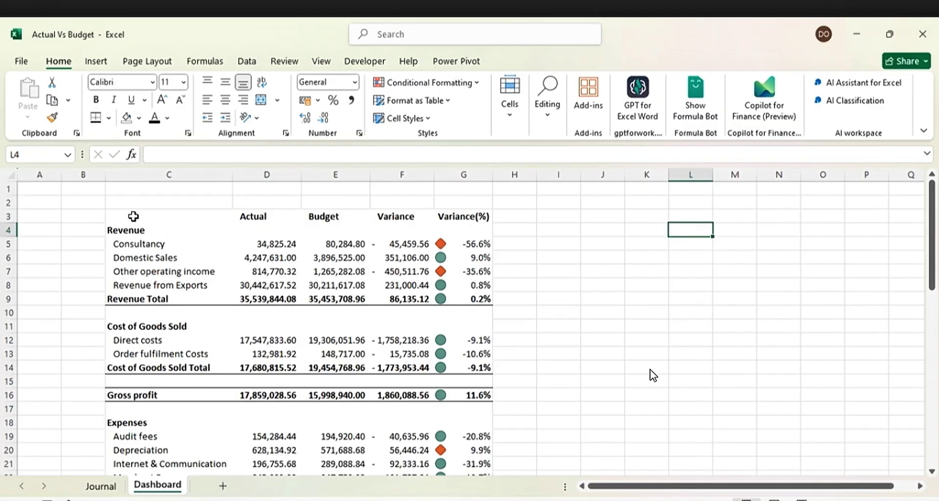
pyautogui.moveTo(132, 216); pyautogui.dragTo(458, 216)
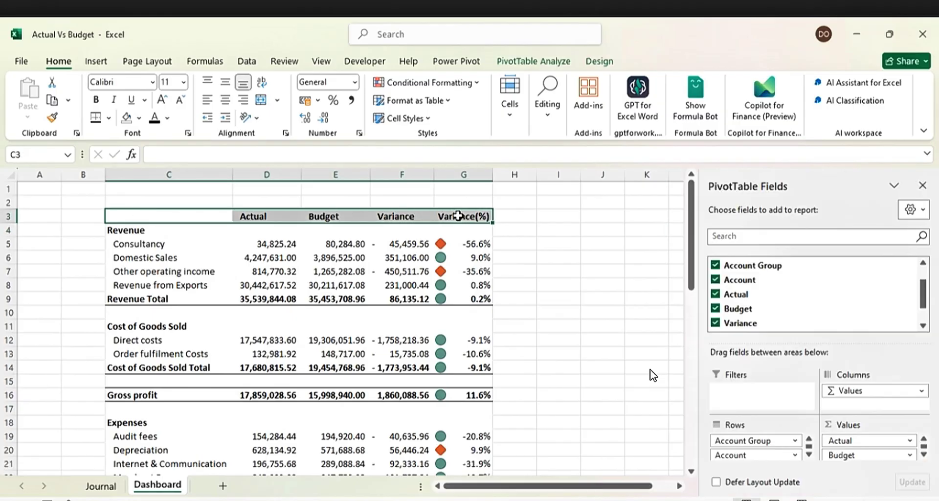
pyautogui.click(110, 118)
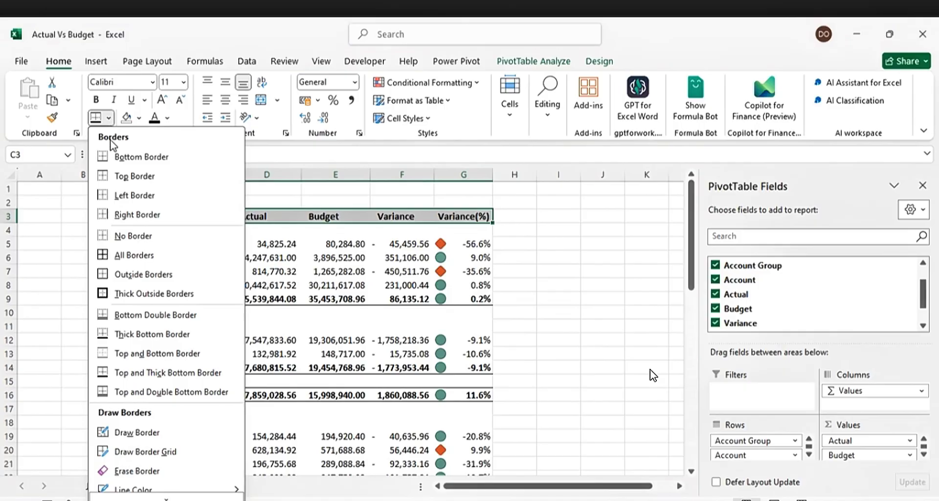
pyautogui.click(124, 337)
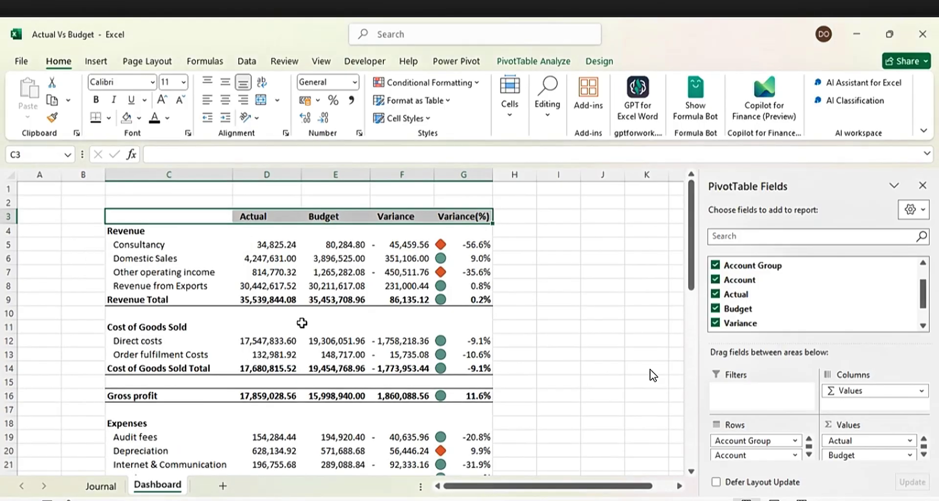
pyautogui.click(550, 273)
pyautogui.click(612, 213)
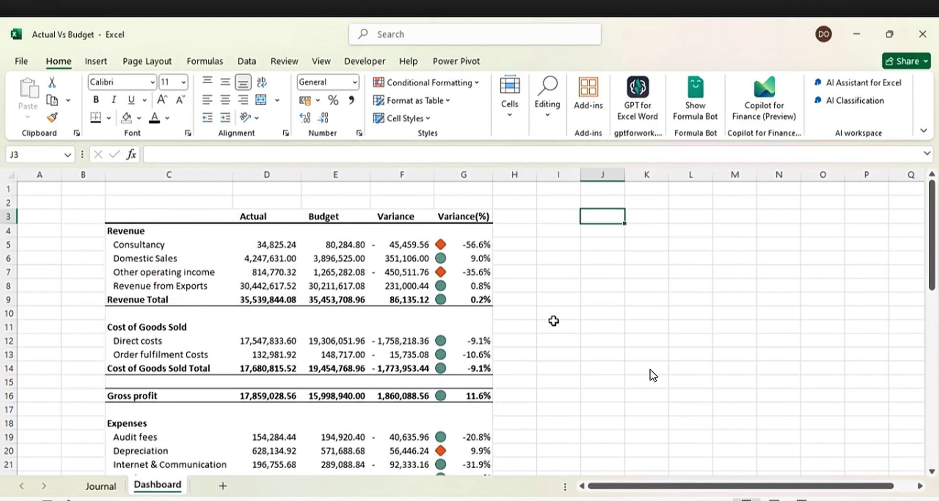
# - Insert slicers for the PivotTable's Country and Year fields
pyautogui.scroll(-5, 395, 352)
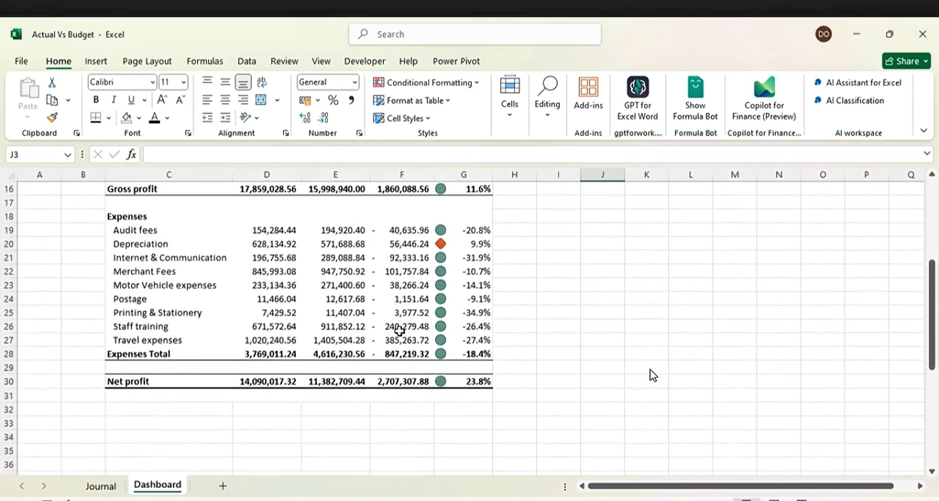
pyautogui.scroll(4, 400, 331)
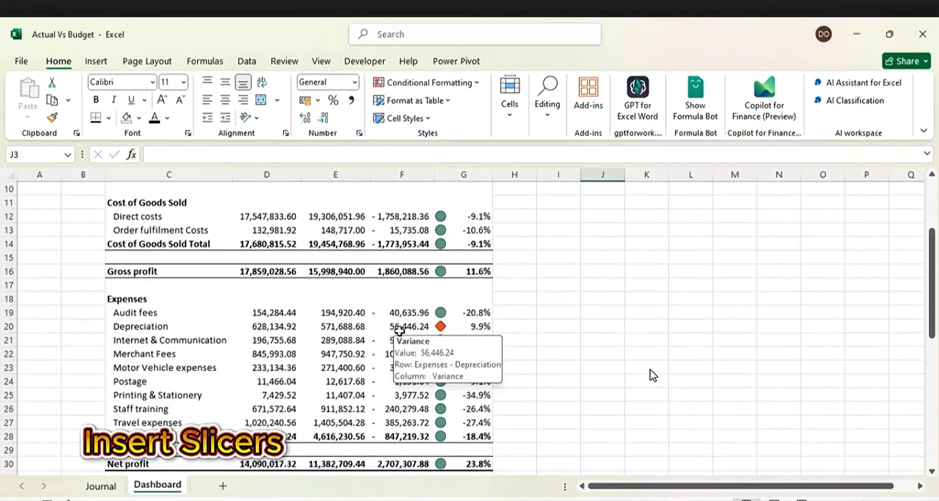
pyautogui.scroll(1, 399, 331)
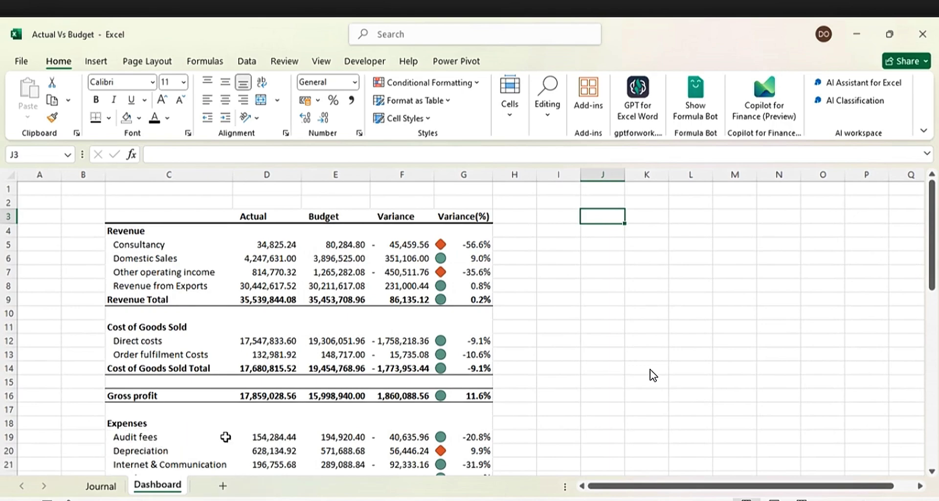
pyautogui.click(222, 216)
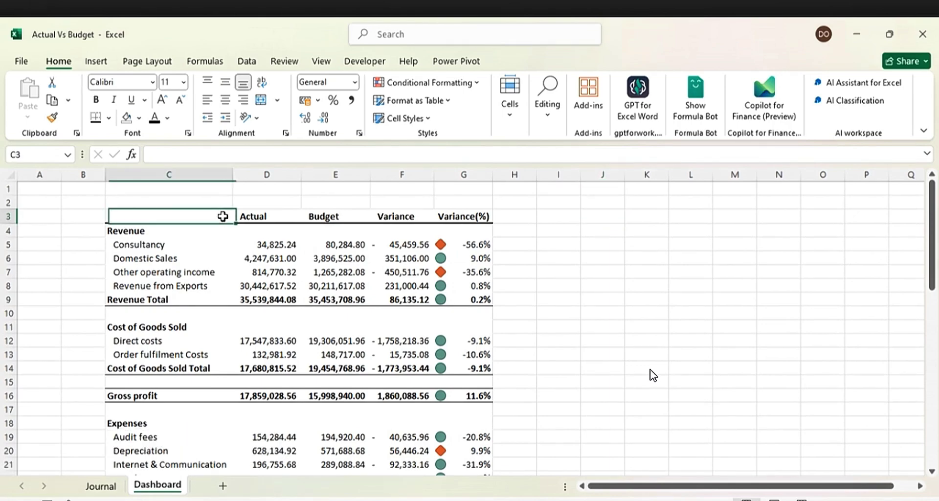
pyautogui.click(209, 244)
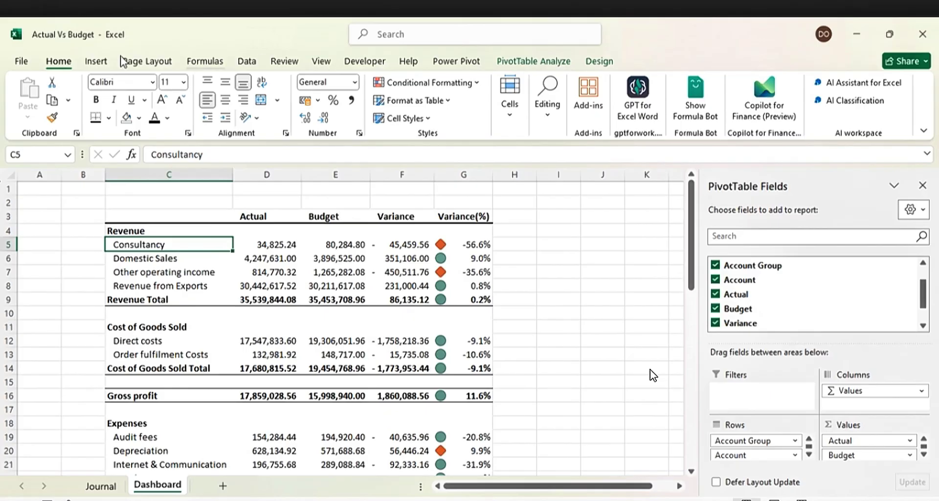
pyautogui.click(91, 63)
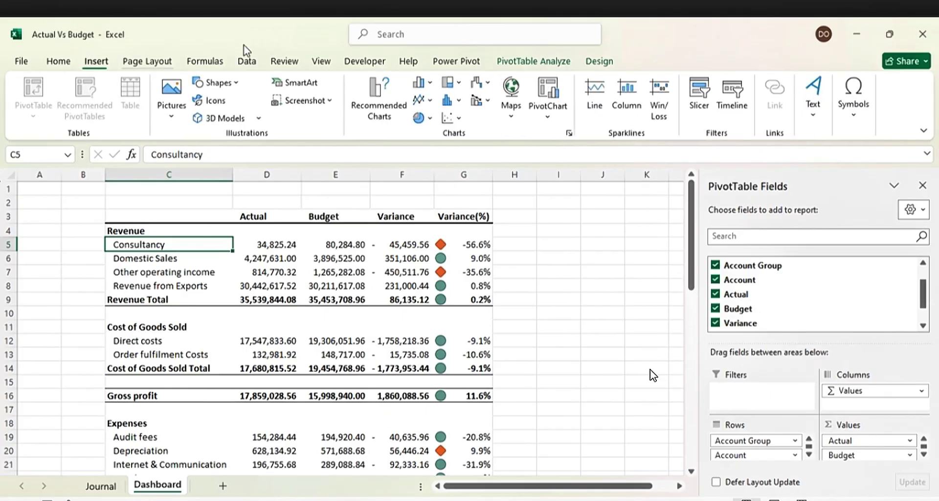
pyautogui.click(698, 97)
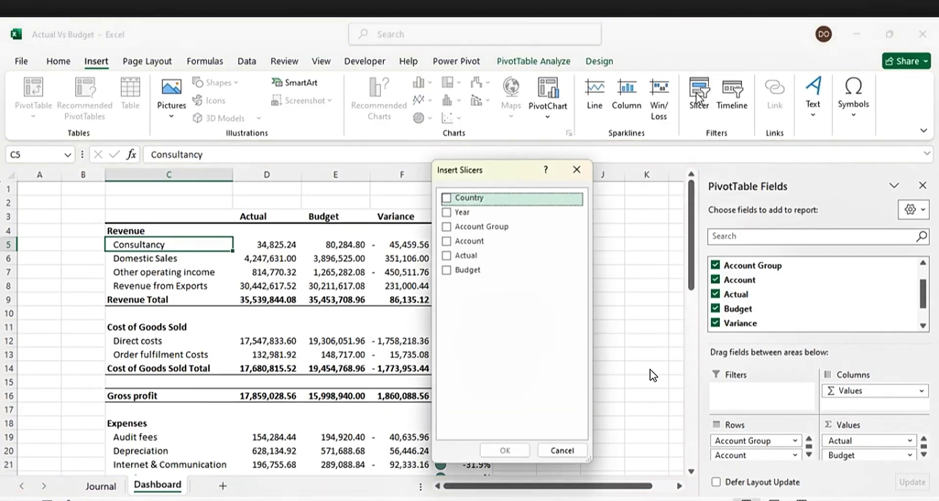
pyautogui.click(446, 199)
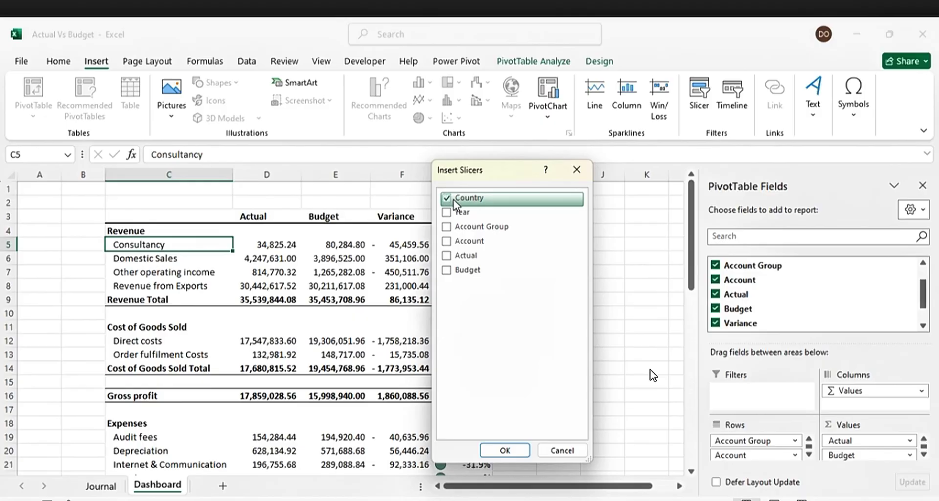
pyautogui.click(446, 212)
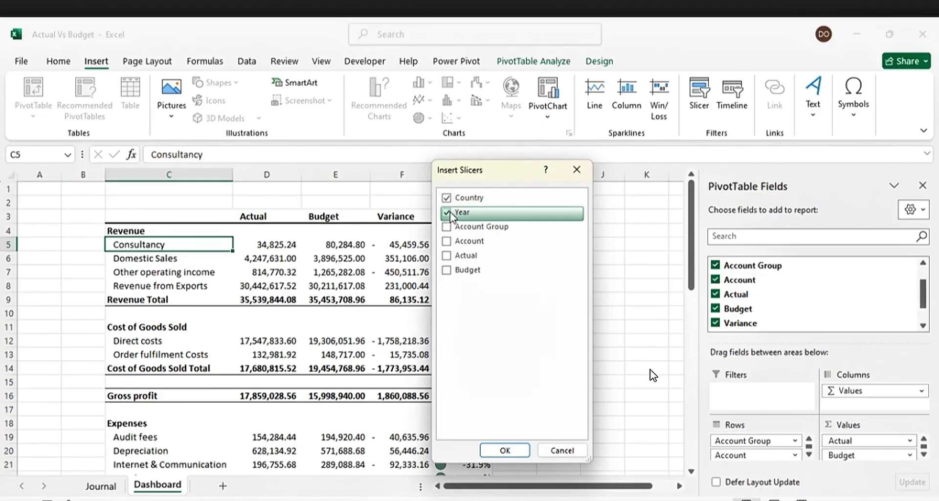
pyautogui.click(507, 456)
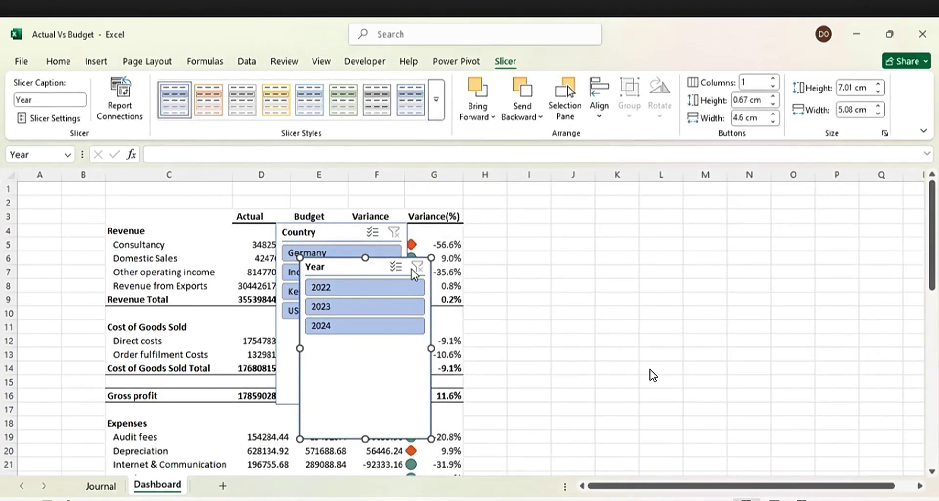
# - Move the Year slicer off the PivotTable and apply the light green slicer style to both the Year and Country slicers
pyautogui.moveTo(391, 259); pyautogui.dragTo(586, 255)
pyautogui.click(343, 100)
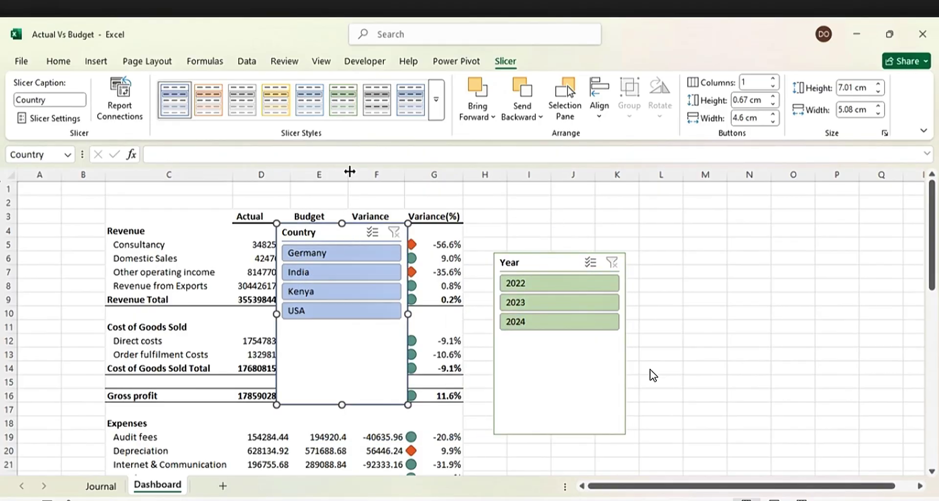
pyautogui.click(343, 100)
# - Widen column B and place a shortened Year slicer in columns A and B, starting at about row 14
pyautogui.click(569, 254)
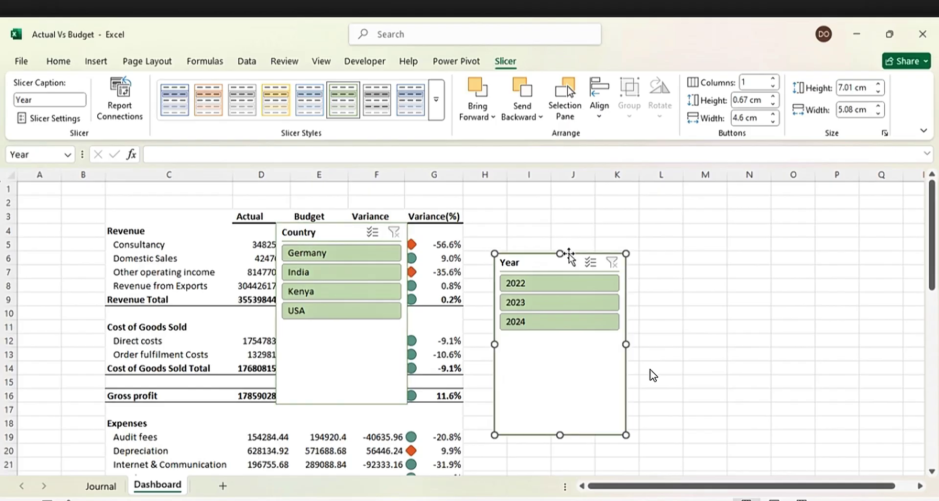
pyautogui.moveTo(102, 174); pyautogui.dragTo(167, 174)
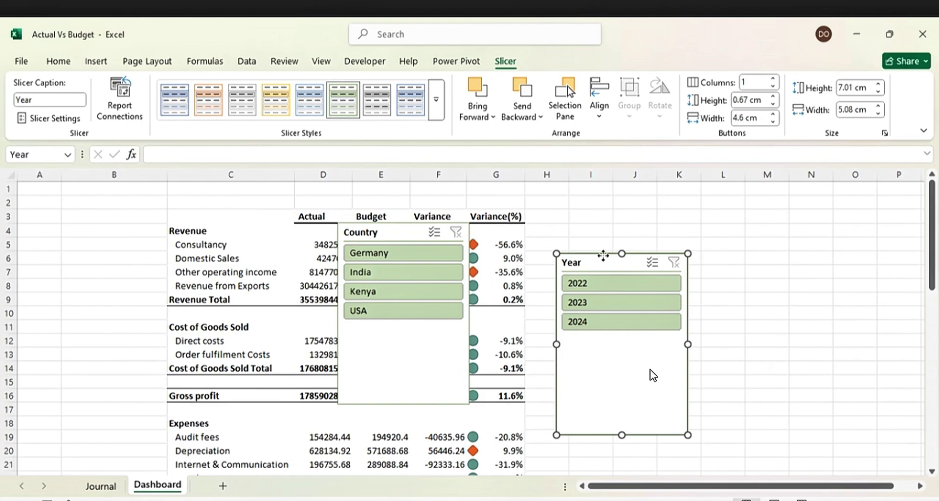
pyautogui.moveTo(603, 255); pyautogui.dragTo(70, 265)
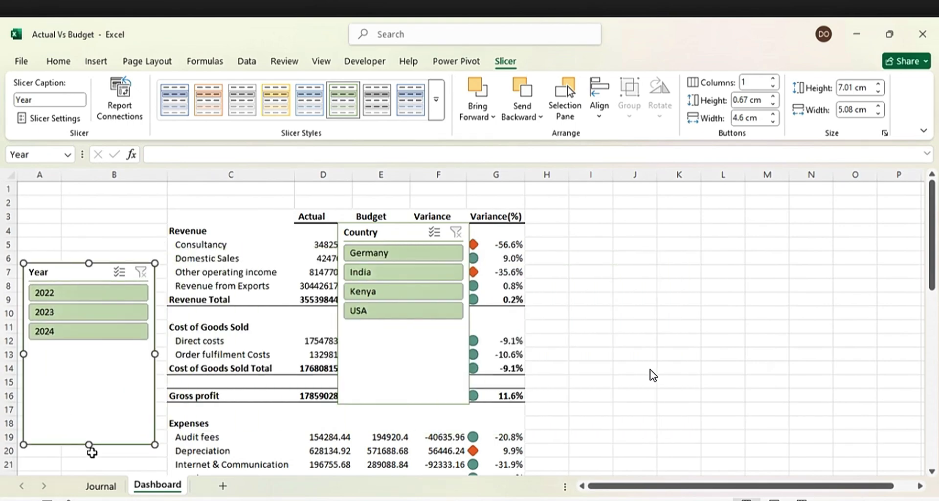
pyautogui.moveTo(87, 442); pyautogui.dragTo(89, 380)
pyautogui.moveTo(110, 267); pyautogui.dragTo(114, 362)
# - Place the Country slicer above the Year slicer in columns A and B and shorten it to about 5.16 cm
pyautogui.moveTo(424, 228); pyautogui.dragTo(112, 210)
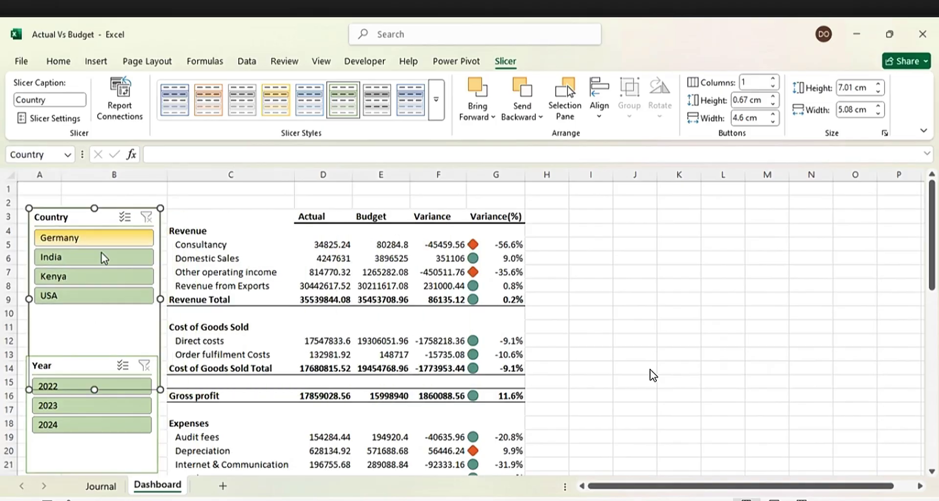
pyautogui.moveTo(98, 386); pyautogui.dragTo(99, 340)
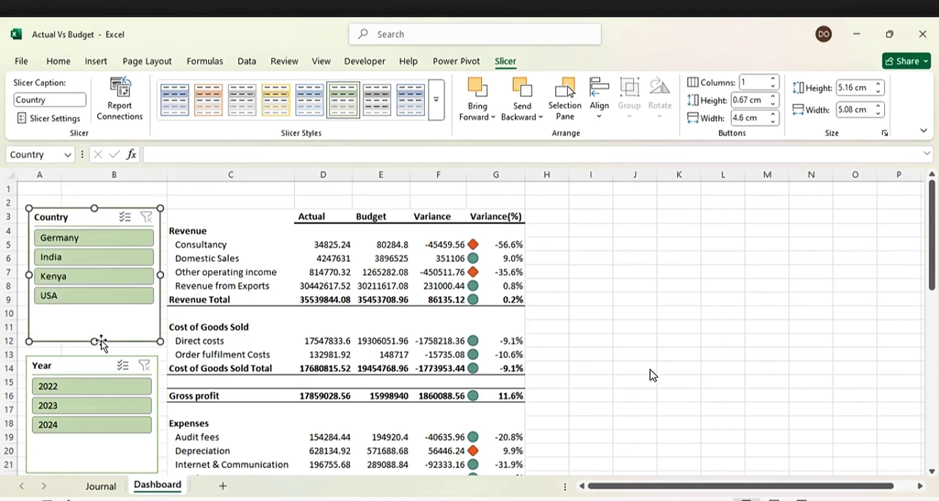
pyautogui.click(712, 235)
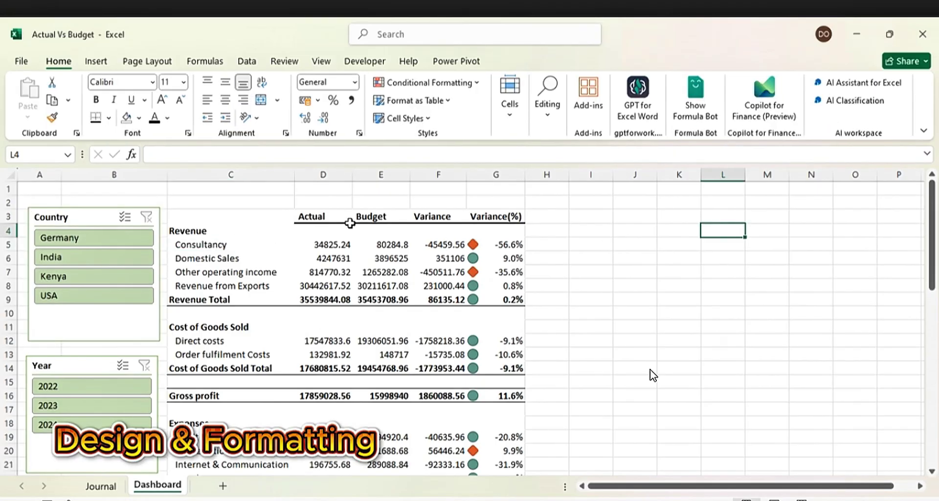
# - Fill the PivotTable's header row, from the blank cell in column C through Variance(%), with light green
pyautogui.moveTo(281, 219); pyautogui.dragTo(493, 217)
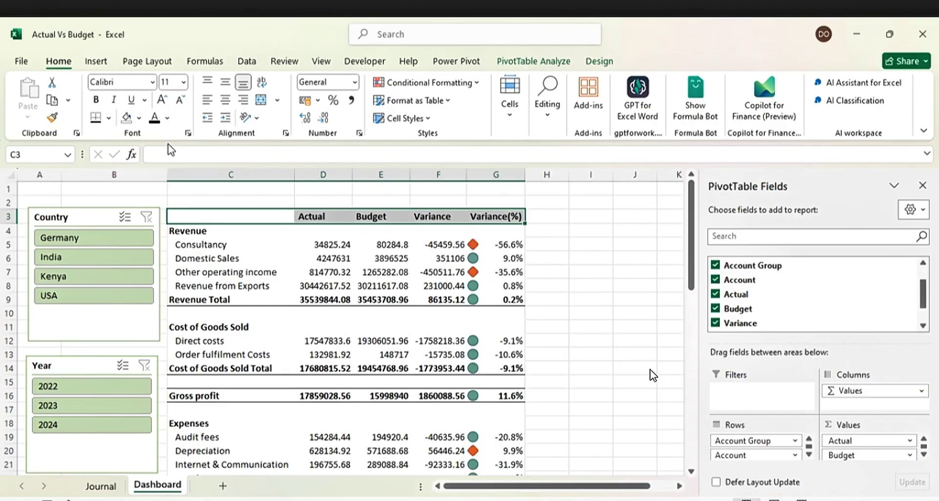
pyautogui.click(168, 119)
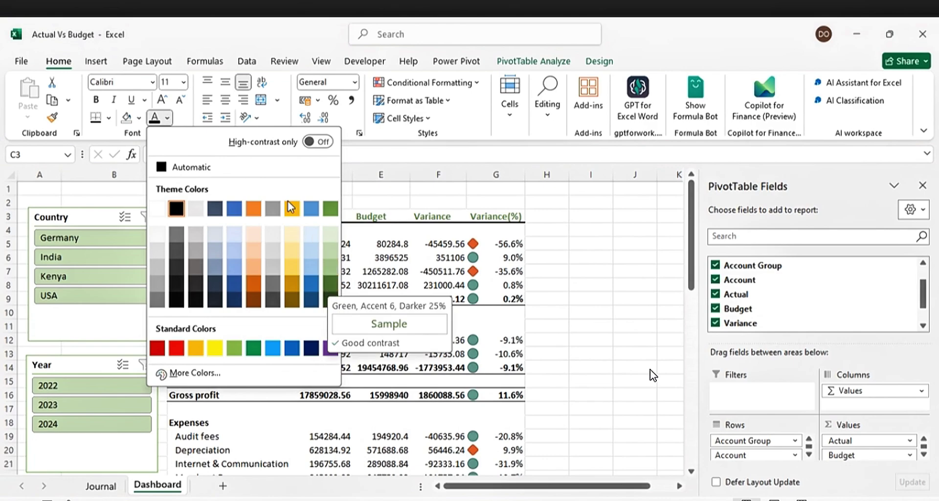
pyautogui.click(331, 287)
pyautogui.click(140, 118)
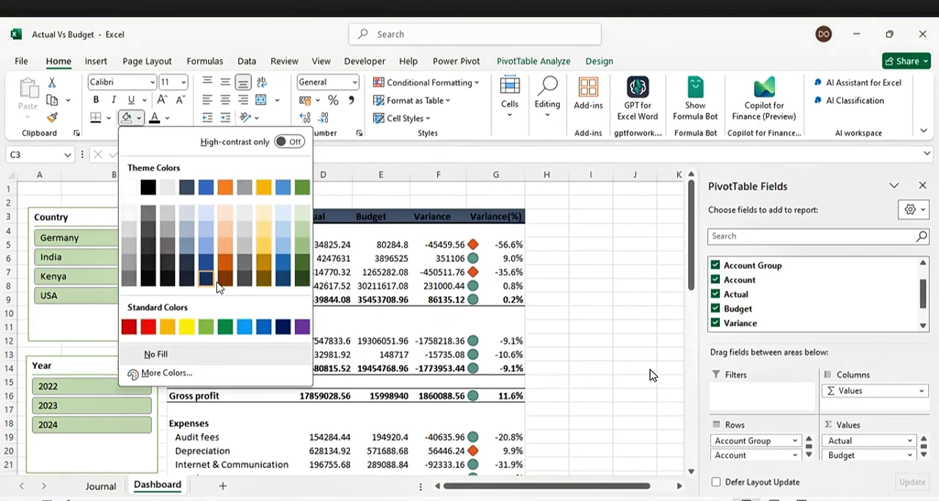
pyautogui.click(302, 235)
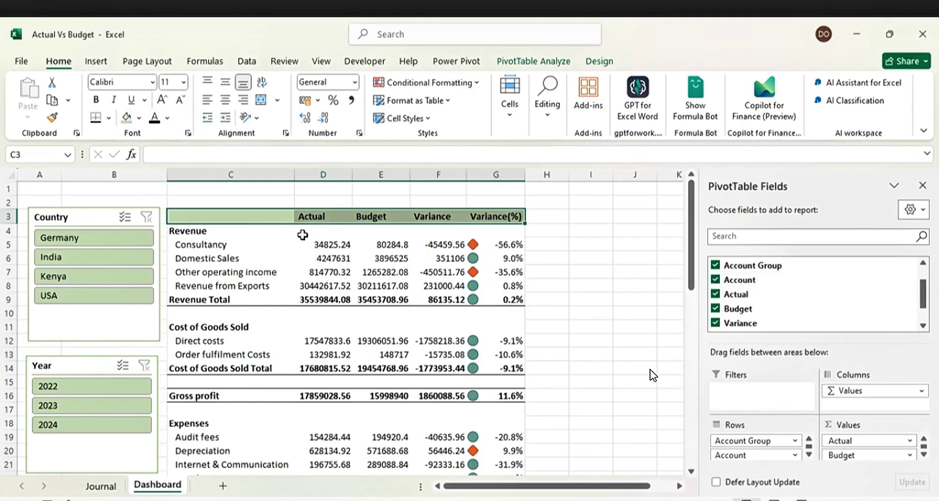
pyautogui.click(311, 325)
# - Apply the same light green fill to the Gross profit and Net profit rows of the PivotTable
pyautogui.scroll(-3, 306, 320)
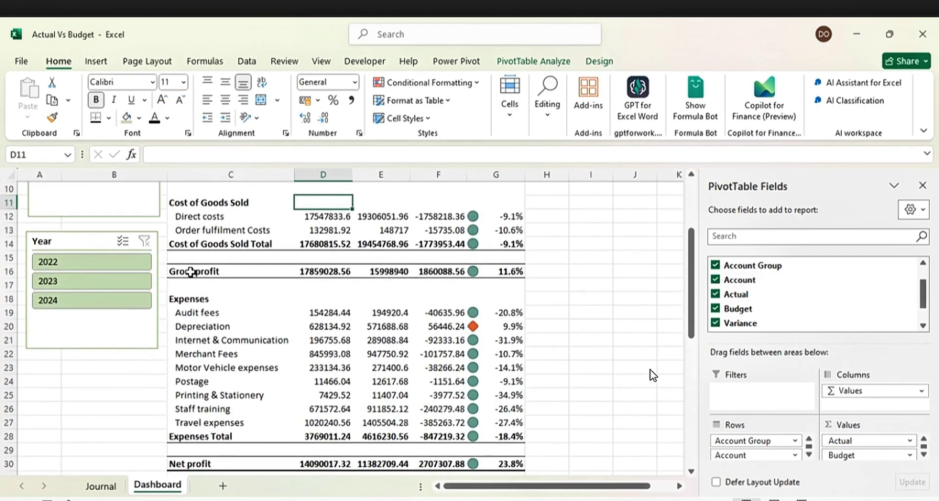
pyautogui.moveTo(193, 270); pyautogui.dragTo(509, 270)
pyautogui.click(125, 118)
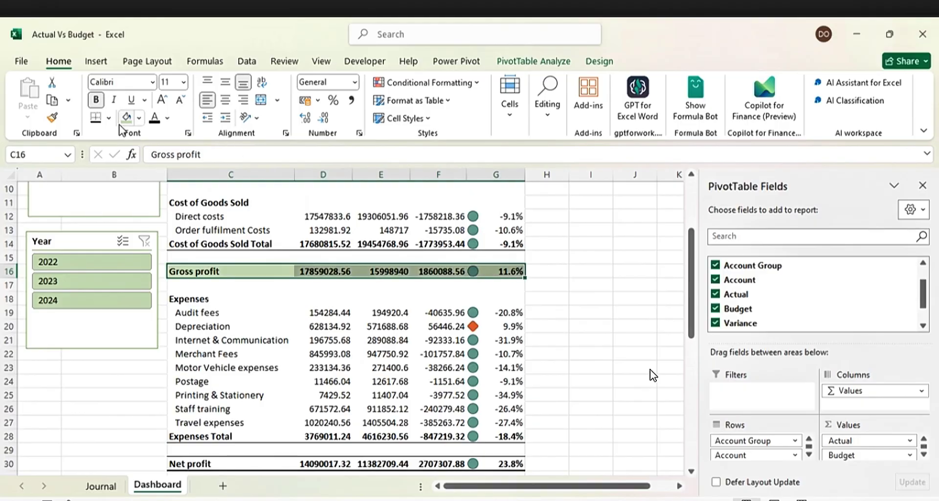
pyautogui.scroll(-2, 309, 308)
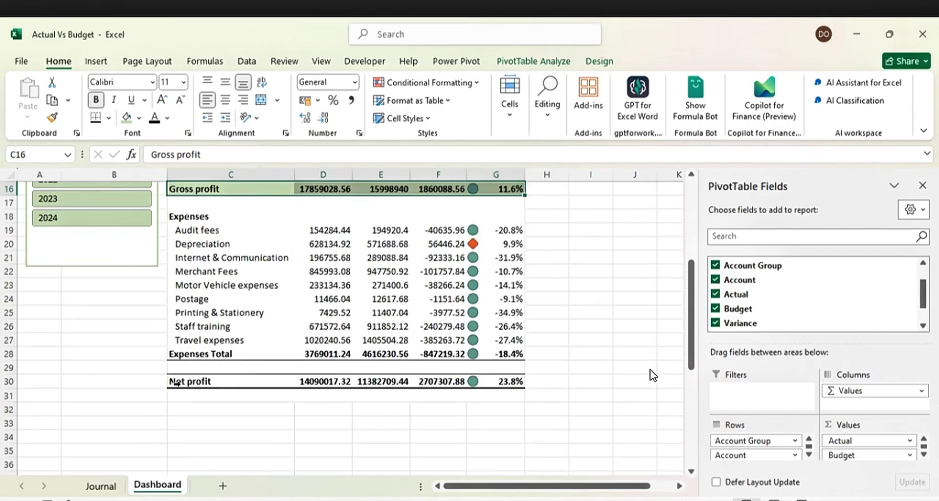
pyautogui.moveTo(177, 381); pyautogui.dragTo(508, 382)
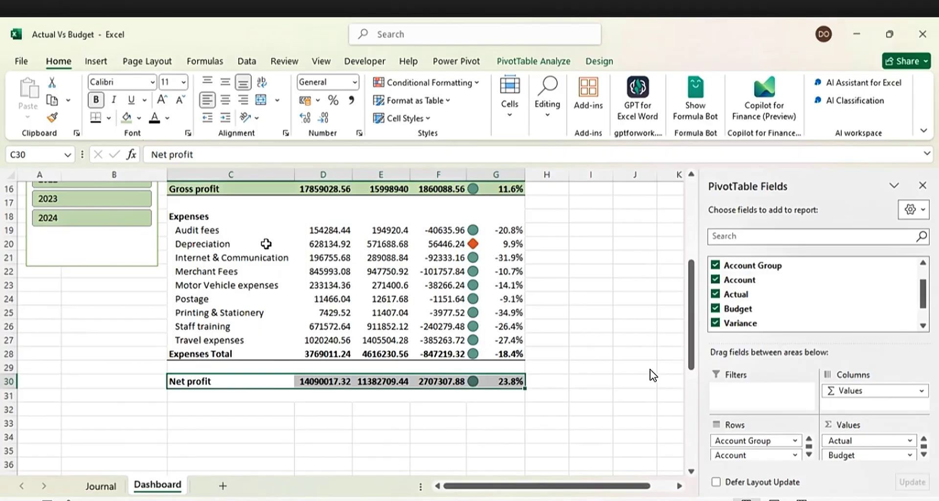
pyautogui.click(126, 118)
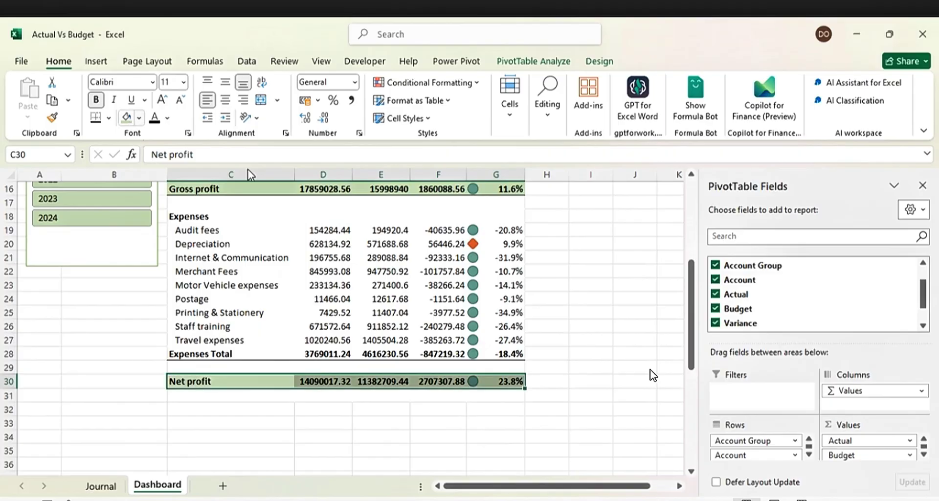
pyautogui.click(432, 308)
# - Insert two blank rows above the PivotTable, one at row 1 and one at row 3
pyautogui.scroll(5, 540, 284)
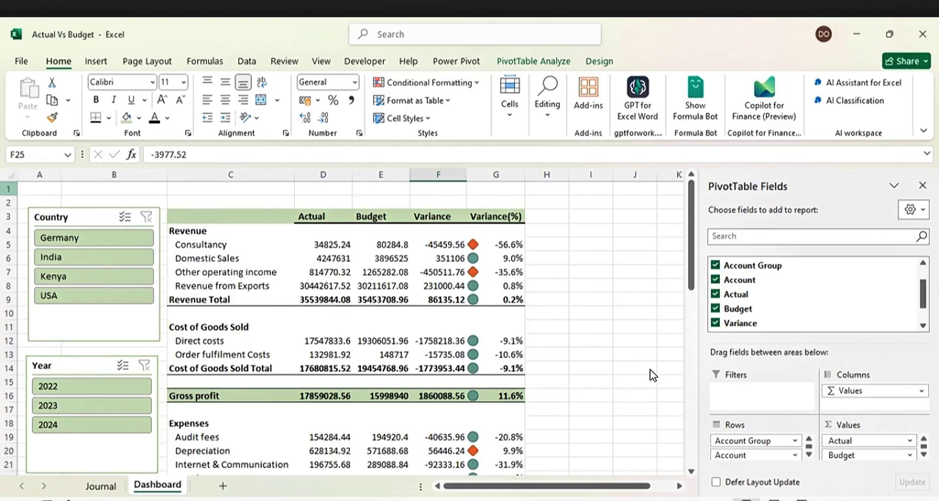
pyautogui.click(7, 190)
pyautogui.rightClick(8, 191)
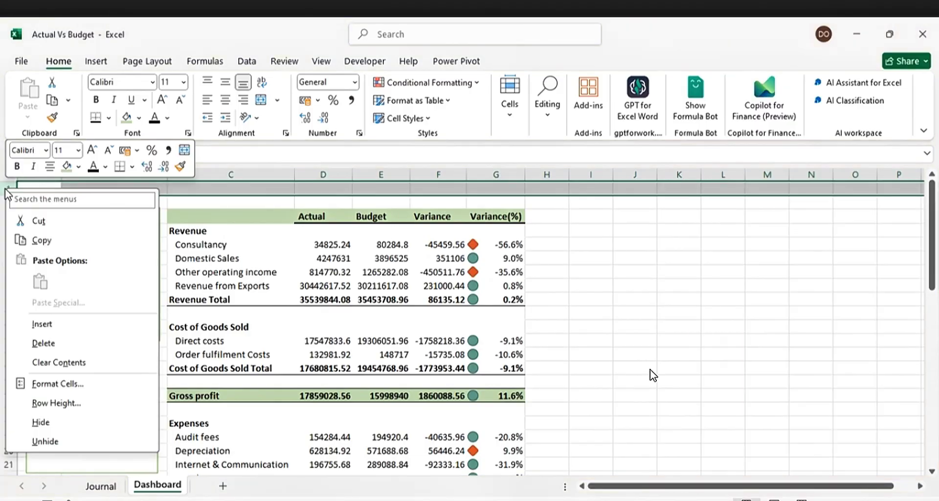
pyautogui.click(42, 324)
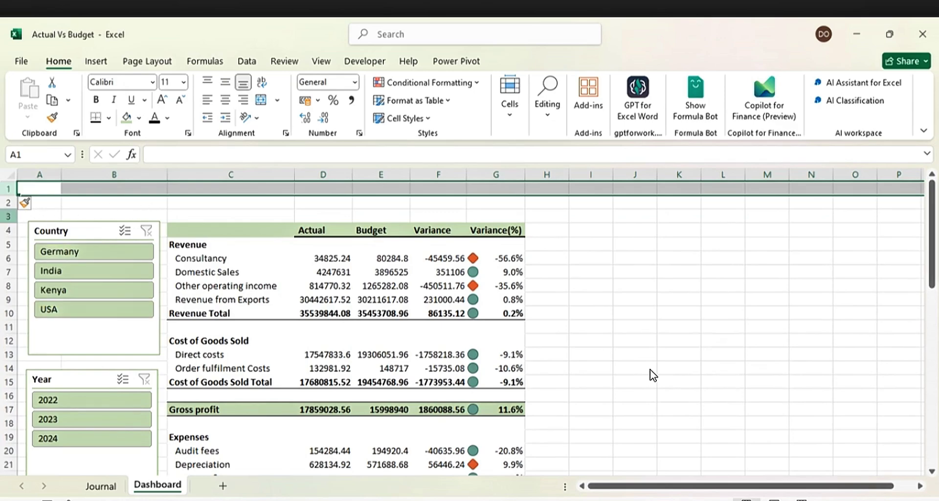
pyautogui.click(8, 215)
pyautogui.rightClick(9, 216)
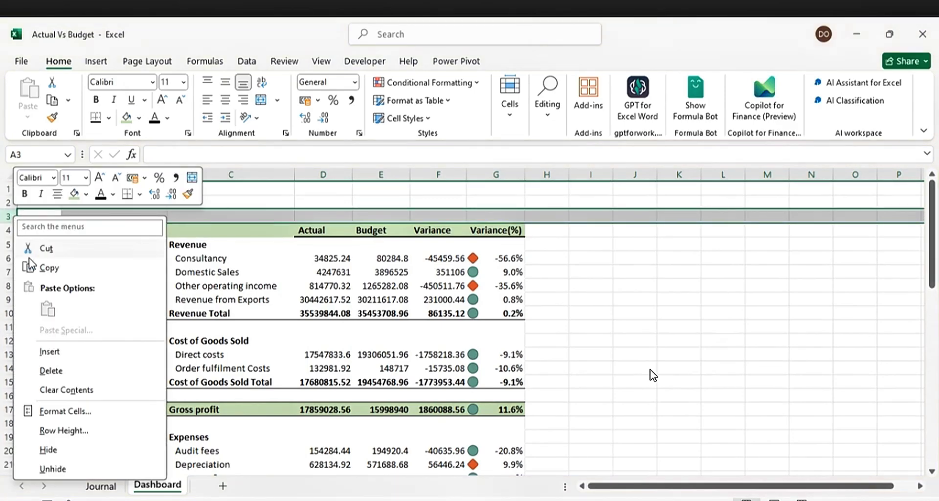
pyautogui.click(44, 351)
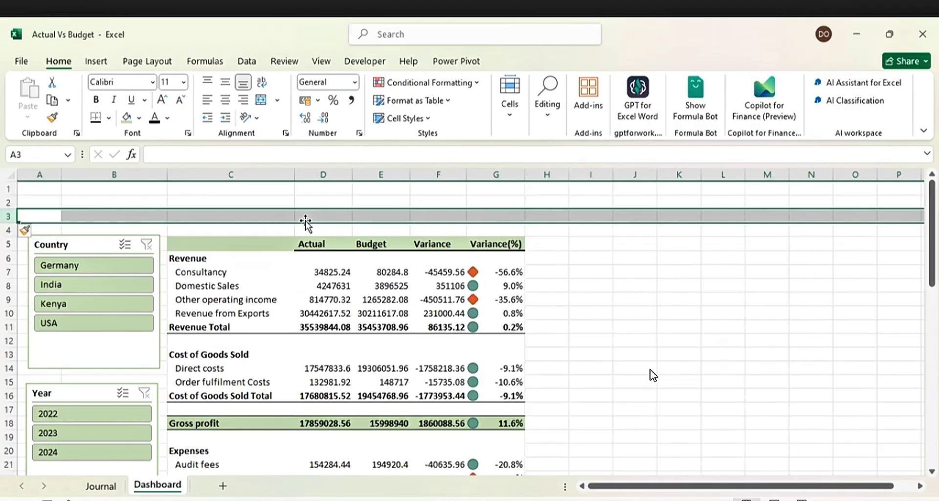
pyautogui.click(619, 240)
# - Draw a rounded rectangle banner about 1.59 cm high and 19.08 cm wide above the slicers and PivotTable, spanning columns A to G
pyautogui.click(127, 201)
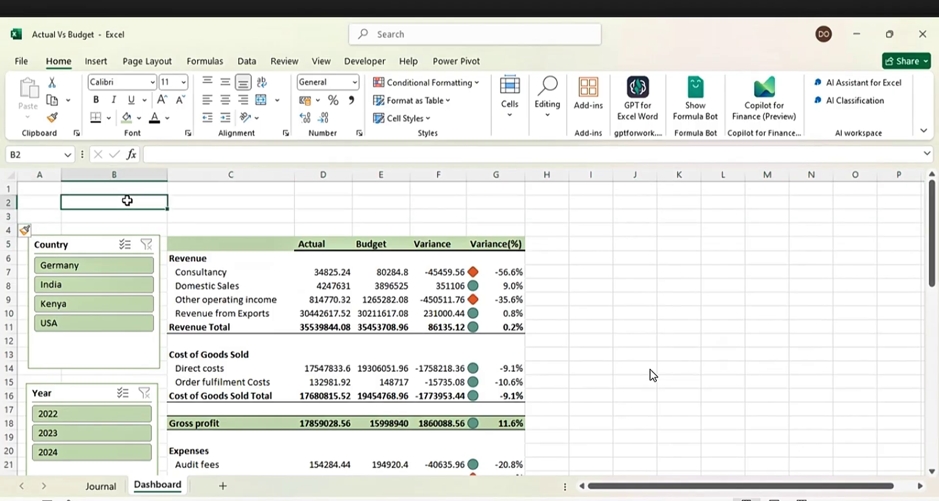
pyautogui.click(105, 64)
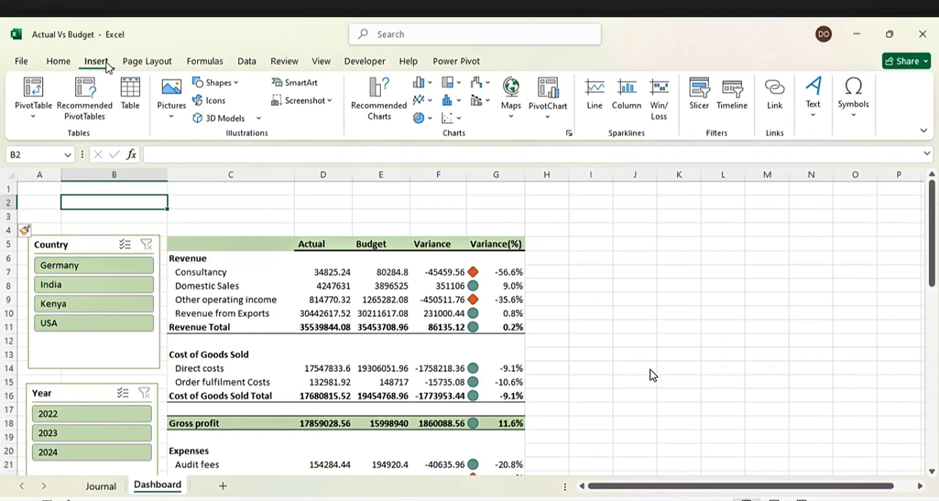
pyautogui.click(218, 83)
pyautogui.click(283, 120)
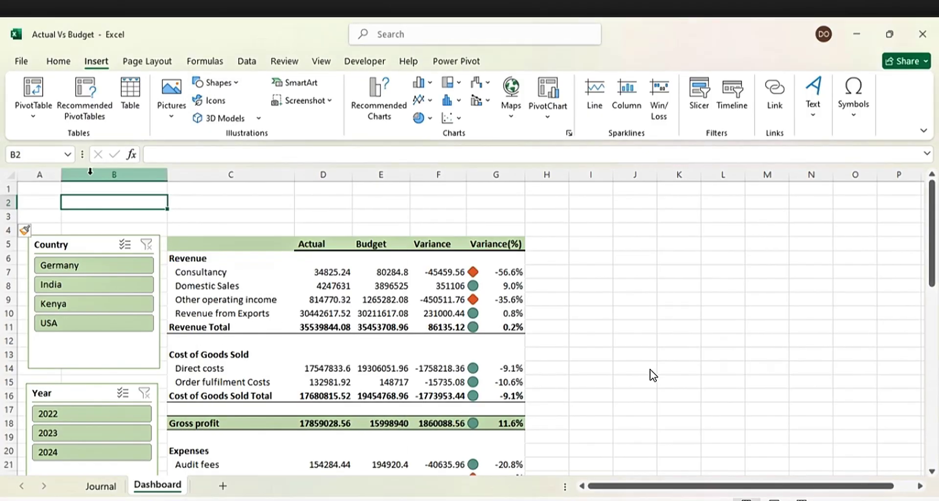
pyautogui.moveTo(29, 191)
pyautogui.mouseDown()
pyautogui.moveTo(31, 223)
pyautogui.moveTo(525, 228)
pyautogui.mouseUp()
pyautogui.moveTo(277, 189); pyautogui.dragTo(276, 186)
# - Give the rounded rectangle banner a light green fill matching the table header and remove its outline
pyautogui.click(405, 84)
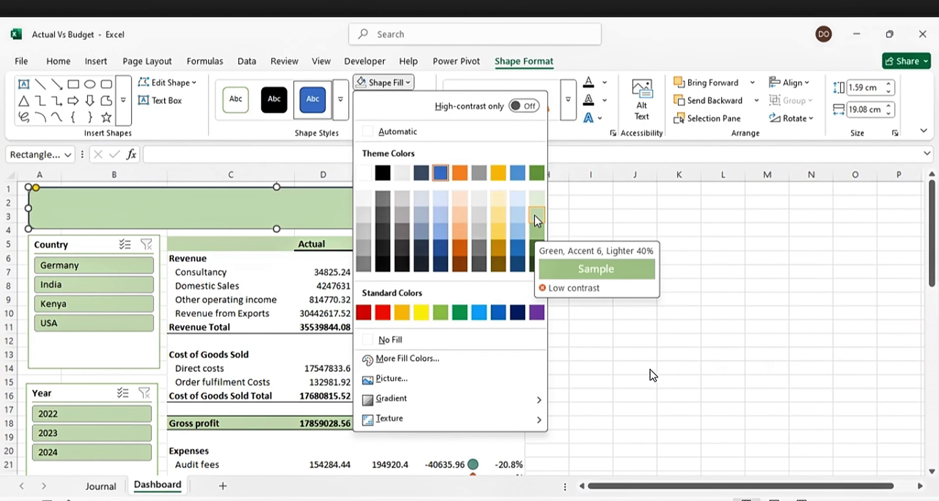
pyautogui.click(535, 215)
pyautogui.click(423, 101)
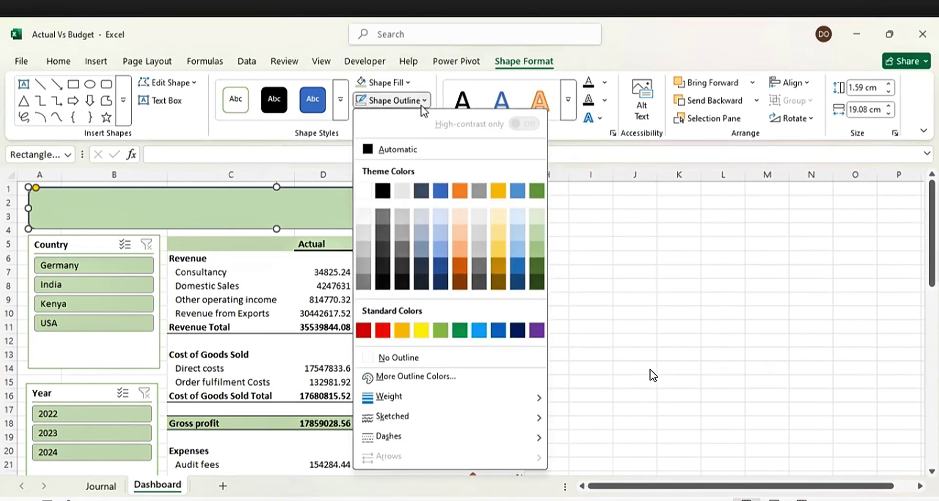
pyautogui.click(401, 357)
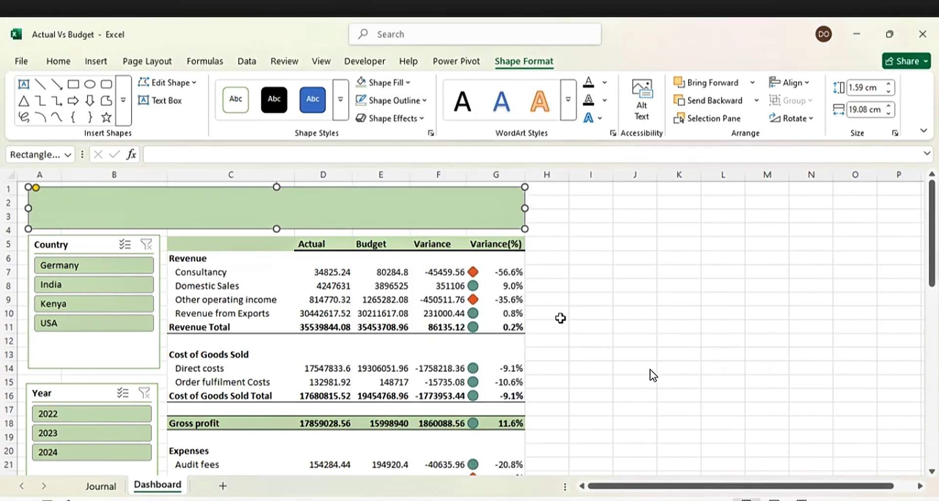
pyautogui.click(628, 285)
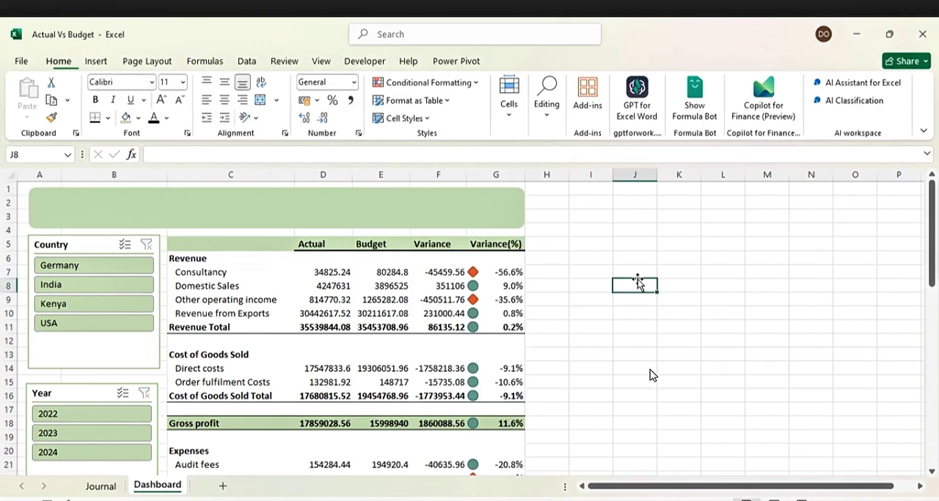
# - Add a text box about 1.3 cm high and 17.41 cm wide over the banner, containing the title ACTUAL VS BUDGET
pyautogui.click(101, 218)
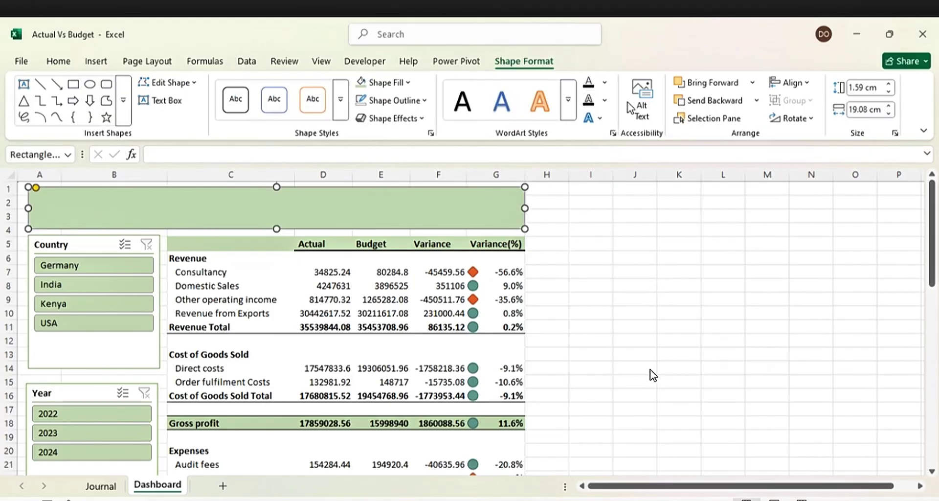
pyautogui.click(103, 62)
pyautogui.click(812, 110)
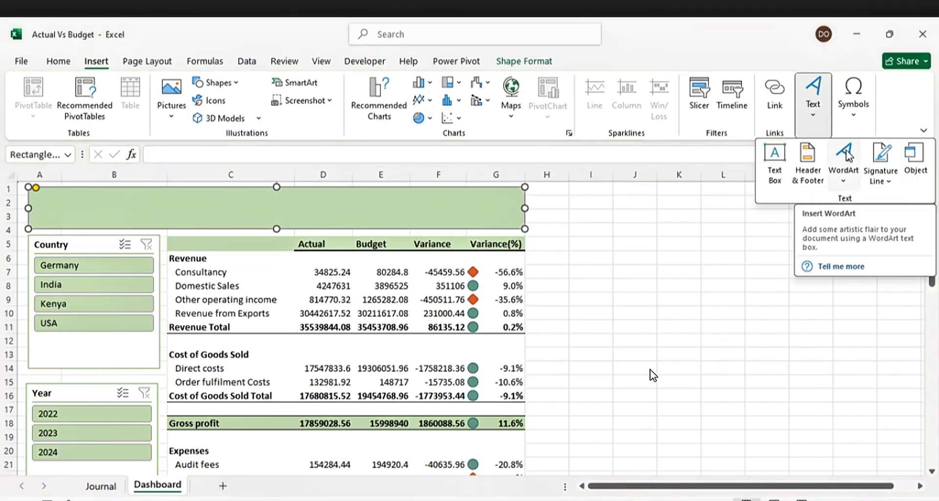
pyautogui.click(775, 157)
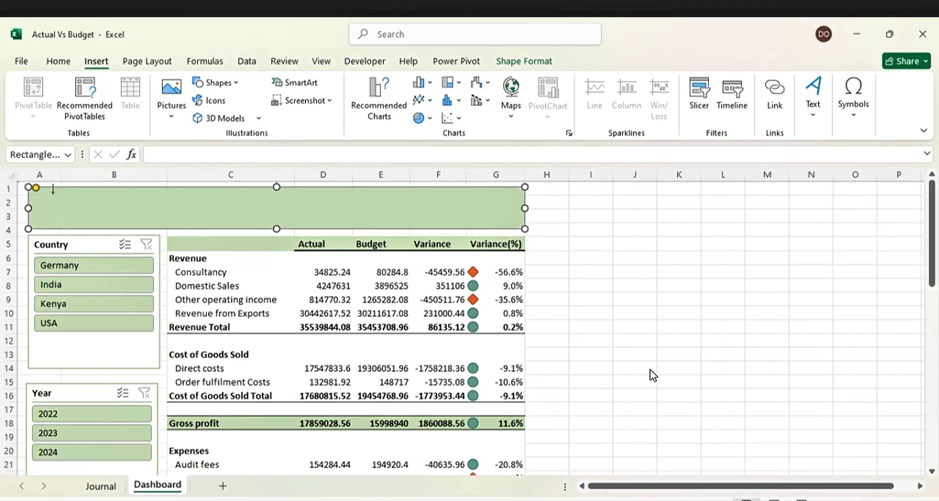
pyautogui.moveTo(49, 192); pyautogui.dragTo(502, 226)
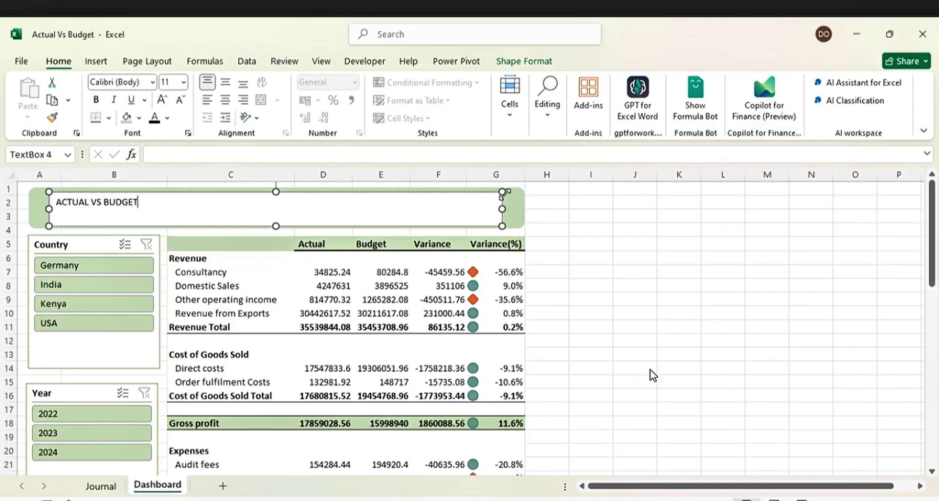
# - Remove the fill and outline from the title text box
pyautogui.click(533, 61)
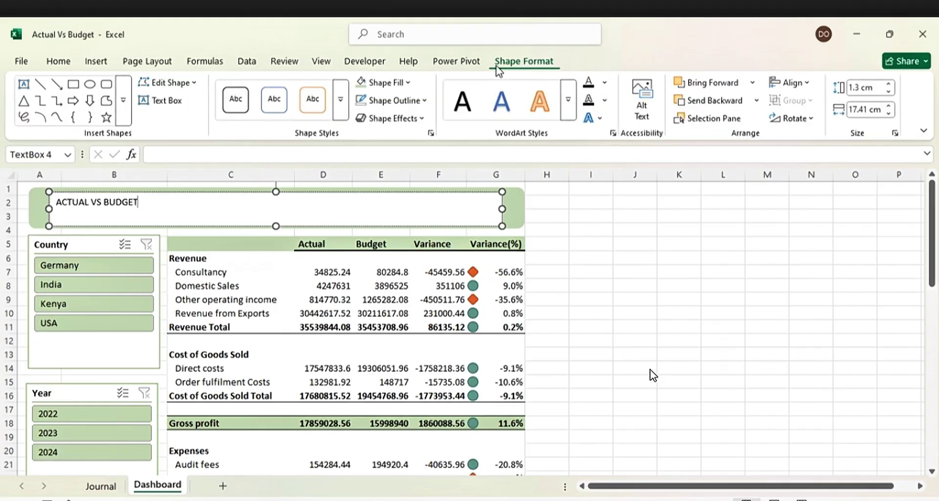
pyautogui.click(384, 82)
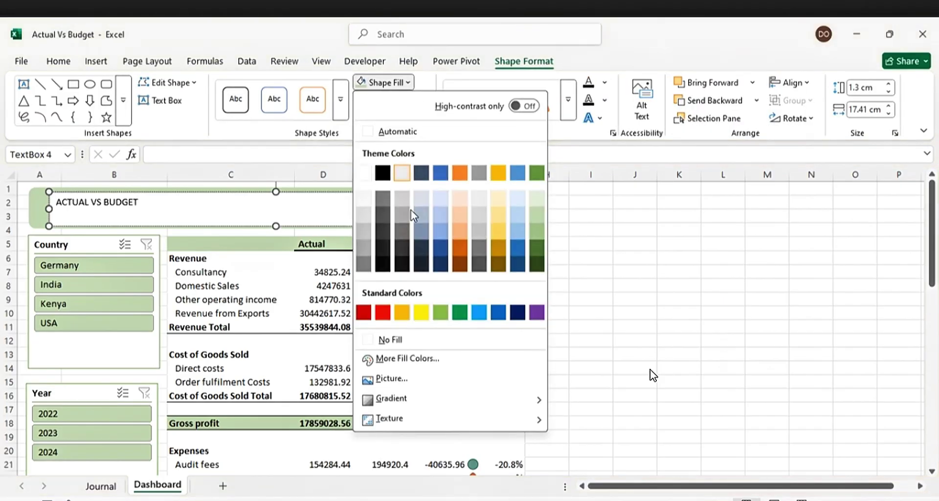
pyautogui.click(390, 340)
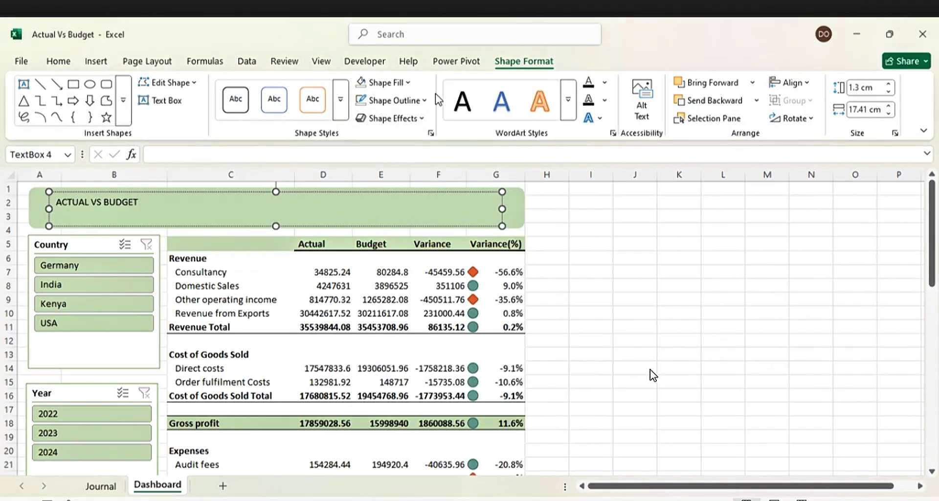
pyautogui.click(391, 100)
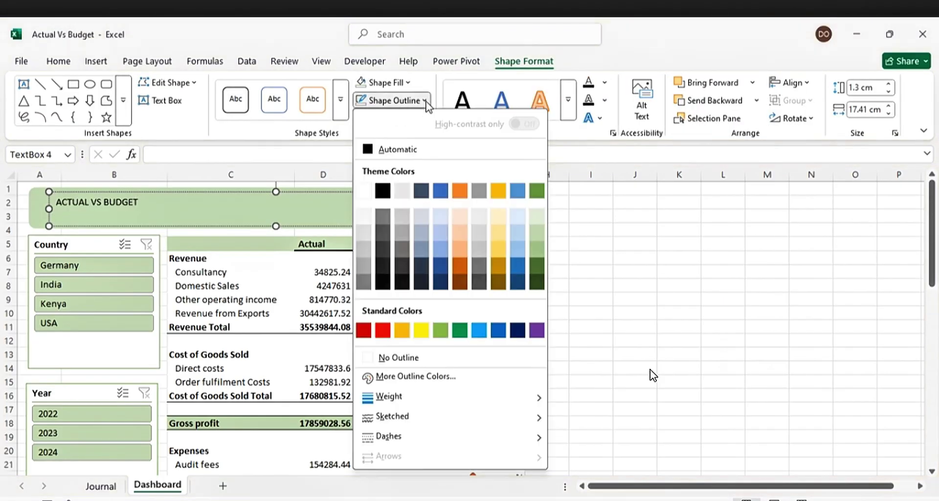
pyautogui.click(397, 357)
# - Center the ACTUAL VS BUDGET title horizontally in its text box and make it bold
pyautogui.moveTo(192, 205); pyautogui.dragTo(65, 202)
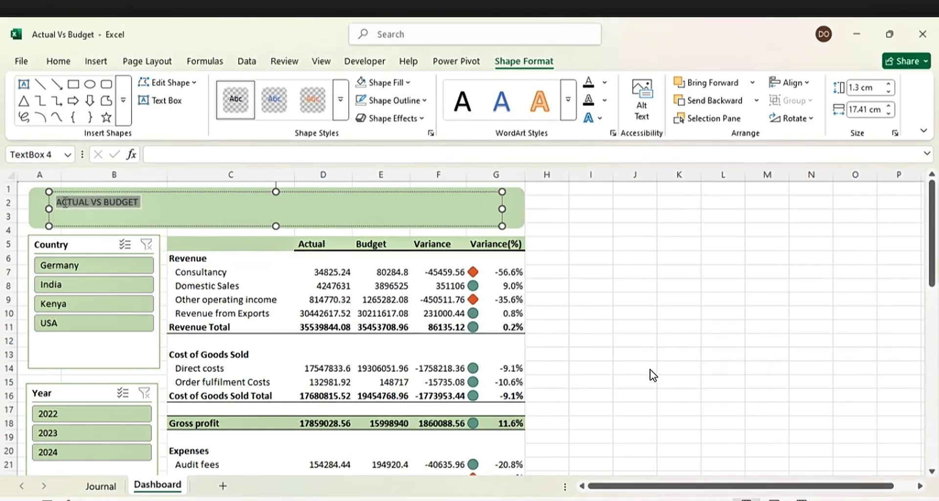
pyautogui.click(59, 61)
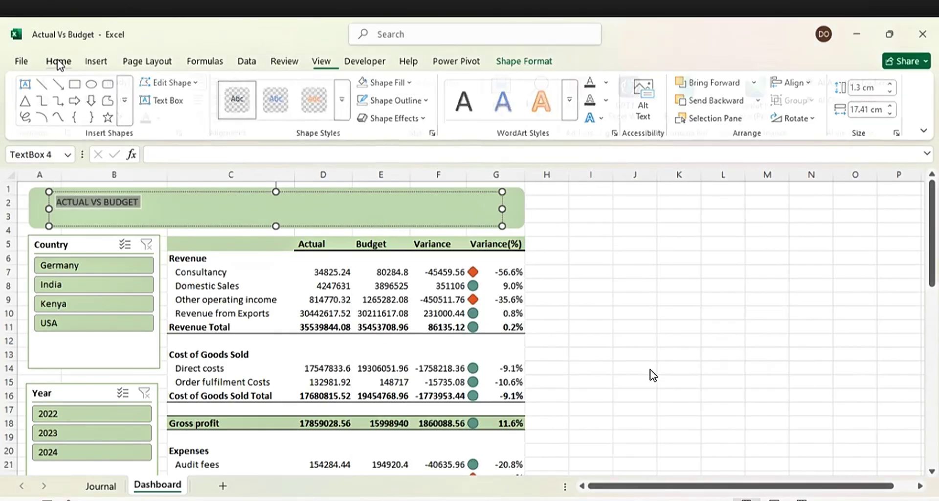
pyautogui.click(225, 99)
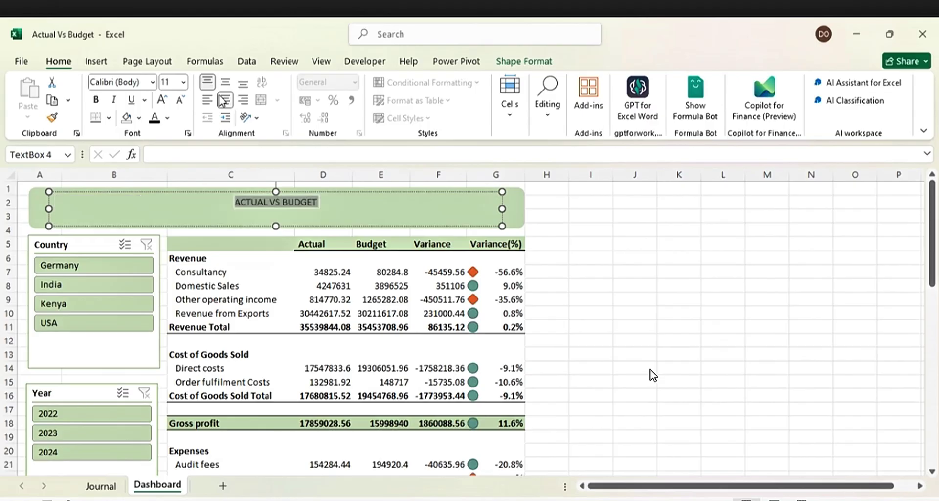
pyautogui.click(100, 102)
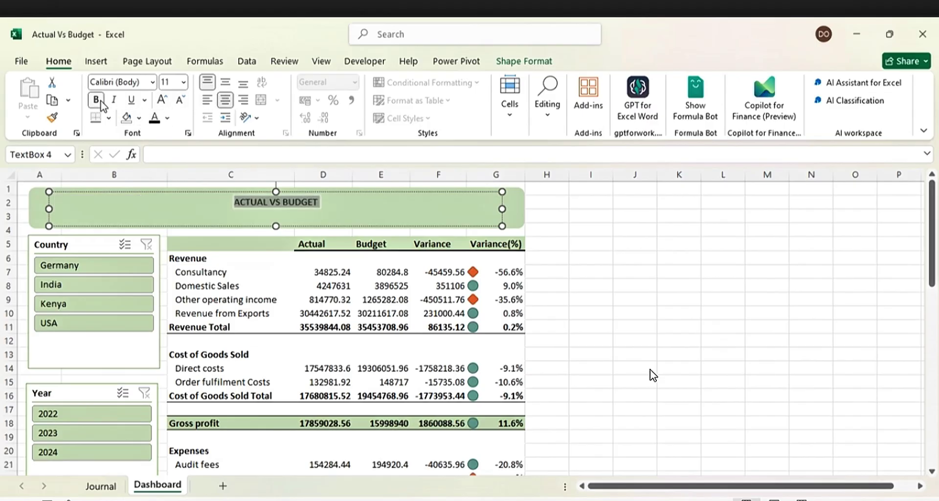
# - Increase the font size of the ACTUAL VS BUDGET title to 28
pyautogui.click(163, 100)
pyautogui.click(163, 101)
pyautogui.click(163, 100)
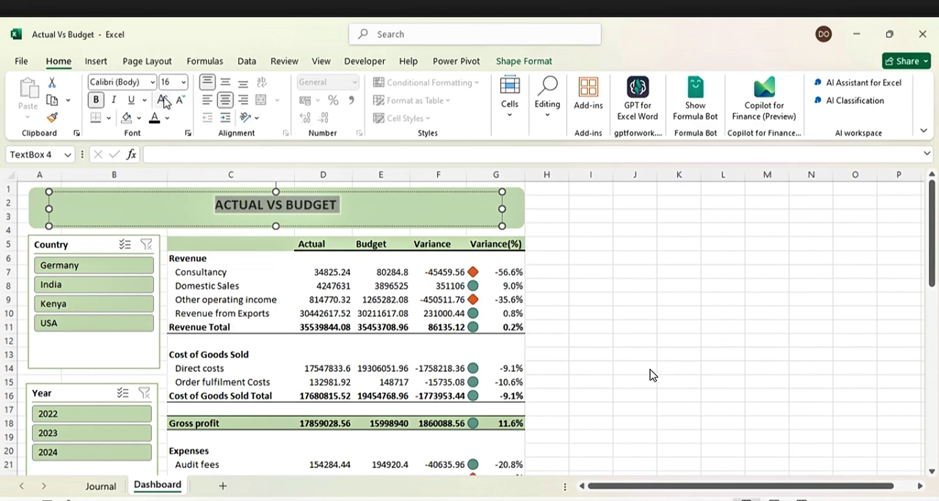
pyautogui.click(162, 100)
pyautogui.click(162, 100)
pyautogui.click(162, 100)
pyautogui.click(163, 101)
pyautogui.click(162, 100)
pyautogui.click(163, 101)
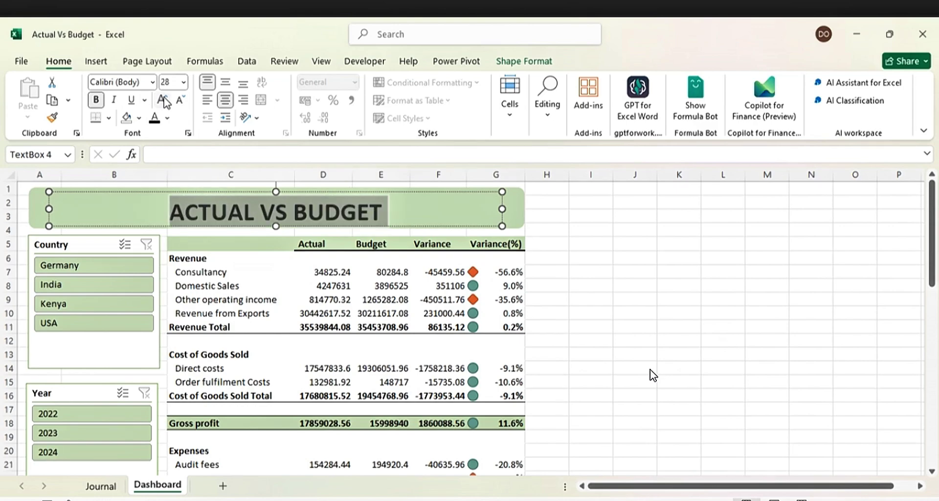
# - Nudge the ACTUAL VS BUDGET title text box slightly upward within the green banner
pyautogui.click(288, 191)
pyautogui.moveTo(287, 187); pyautogui.dragTo(288, 186)
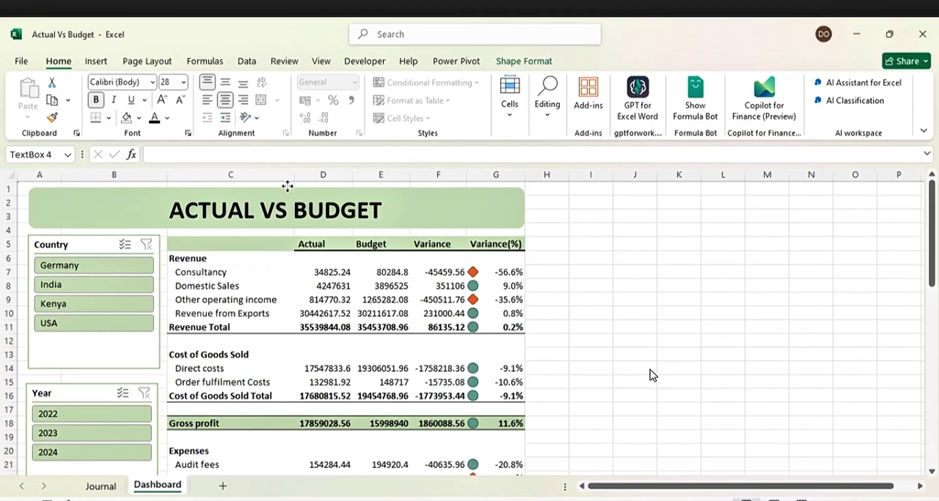
pyautogui.click(287, 186)
pyautogui.click(667, 254)
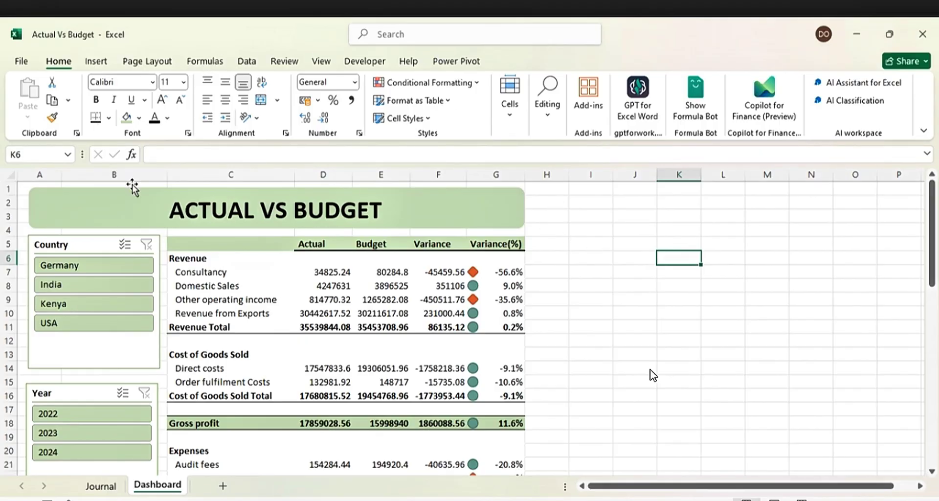
# - Hide the gridlines on the Dashboard sheet
pyautogui.click(321, 62)
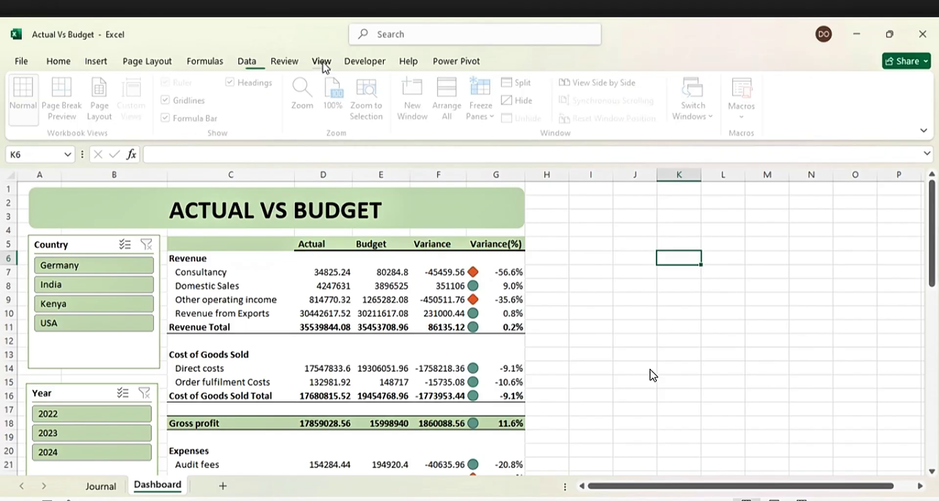
pyautogui.click(171, 101)
pyautogui.click(579, 268)
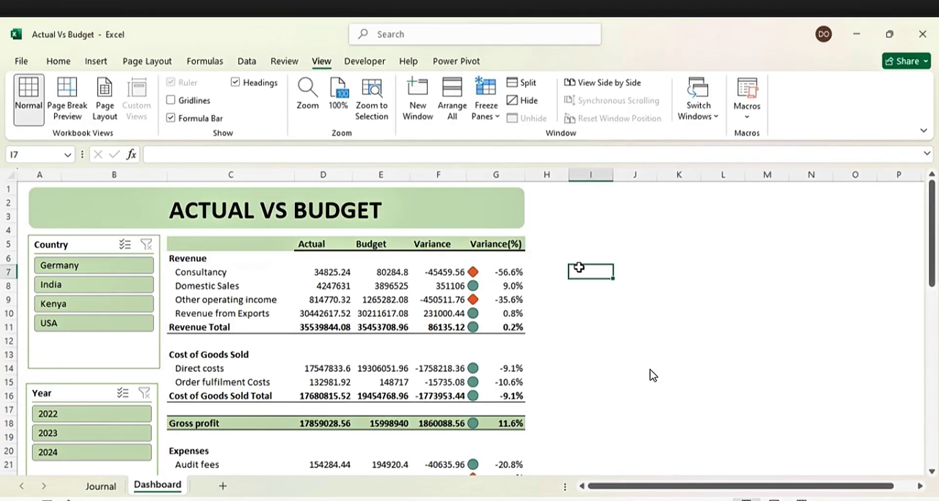
# - Lengthen the Year slicer down to about row 29 and lower its top edge by about one row
pyautogui.scroll(-5, 578, 267)
pyautogui.scroll(3, 579, 267)
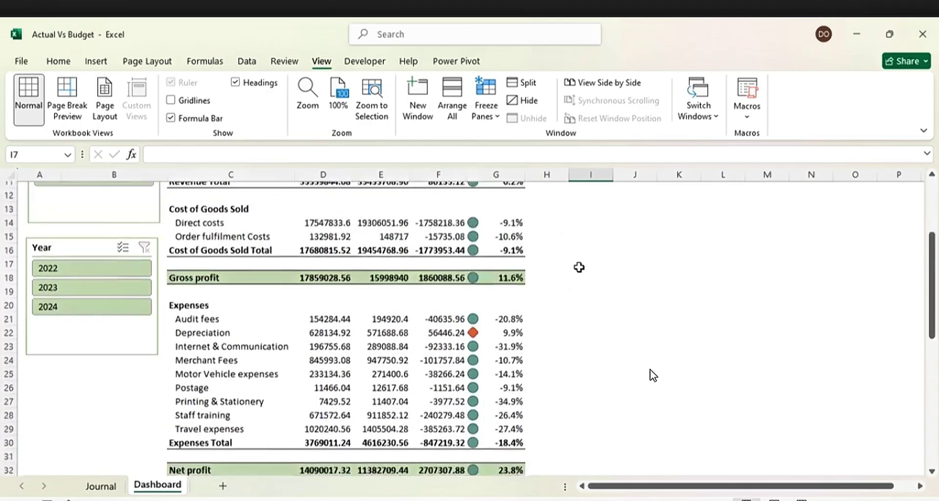
pyautogui.scroll(1, 580, 267)
pyautogui.scroll(-1, 59, 362)
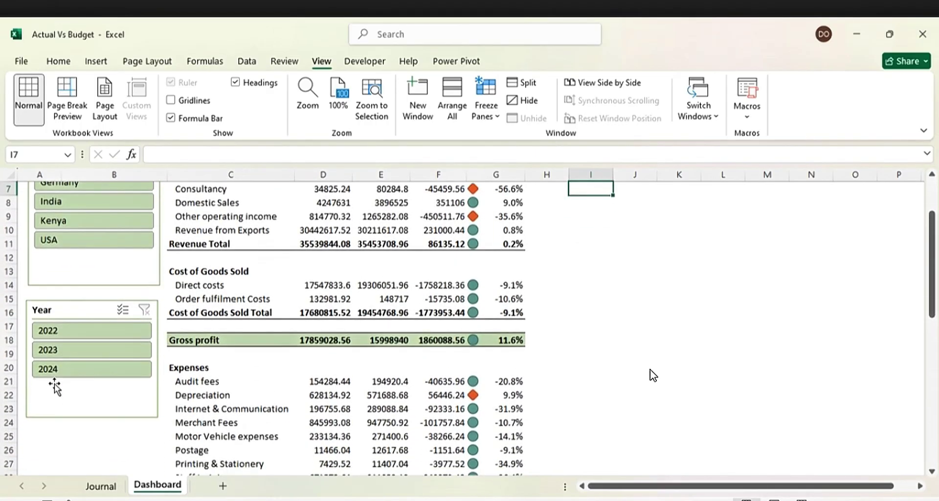
pyautogui.scroll(2, 93, 414)
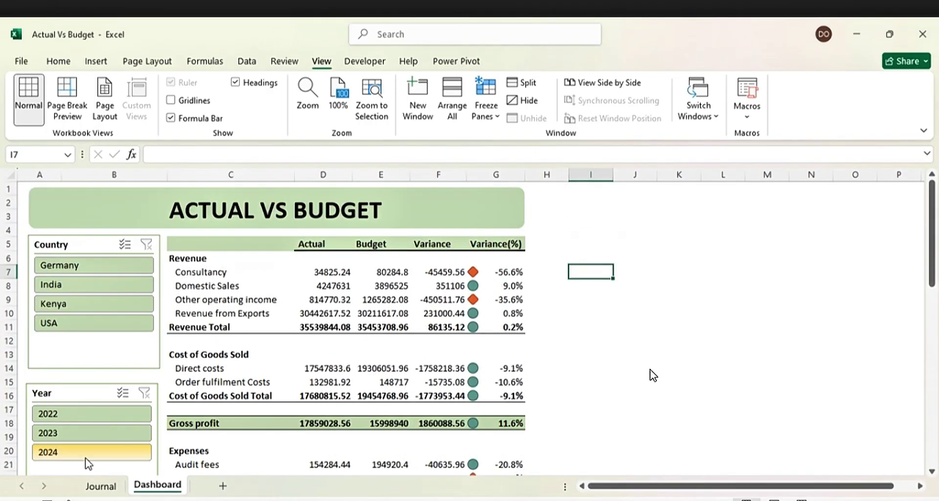
pyautogui.scroll(-3, 251, 329)
pyautogui.click(94, 363)
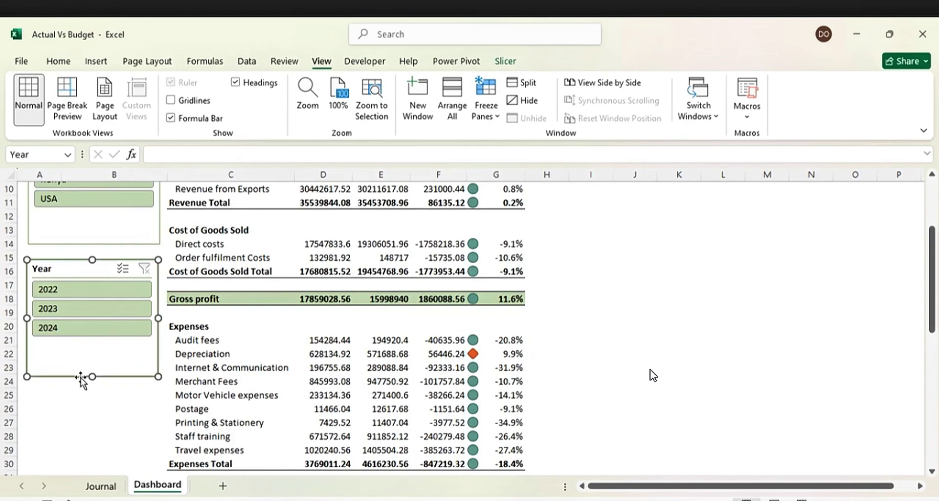
pyautogui.moveTo(92, 376); pyautogui.dragTo(91, 446)
pyautogui.moveTo(91, 259); pyautogui.dragTo(91, 275)
# - Extend the bottom edge of the Country slicer down to just above the Year slicer
pyautogui.click(94, 241)
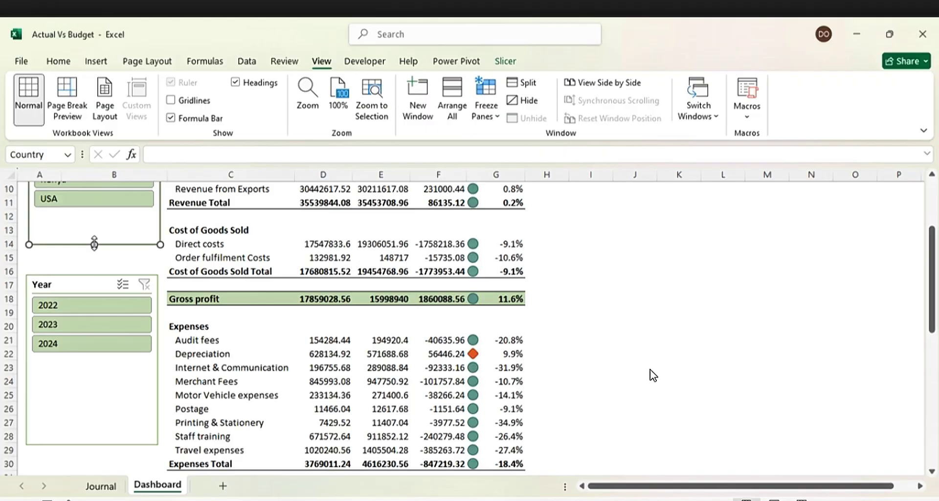
pyautogui.moveTo(95, 244); pyautogui.dragTo(93, 264)
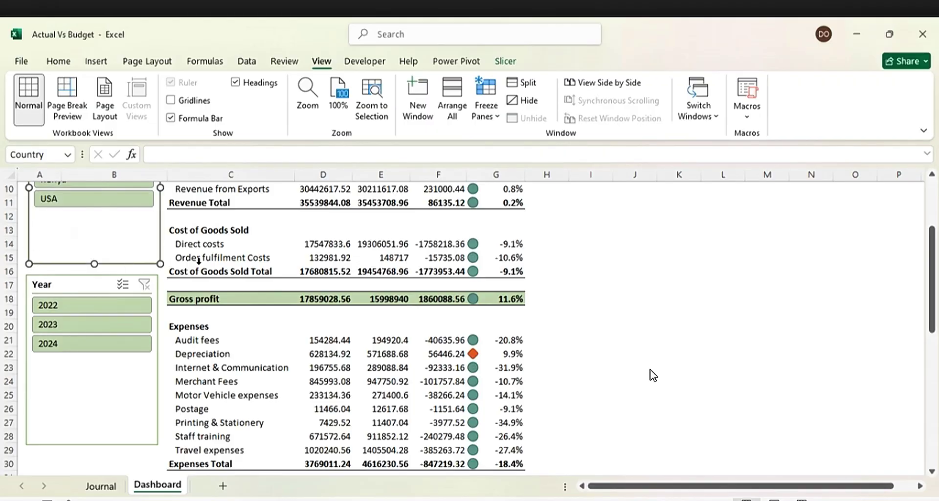
pyautogui.click(634, 242)
pyautogui.scroll(3, 497, 263)
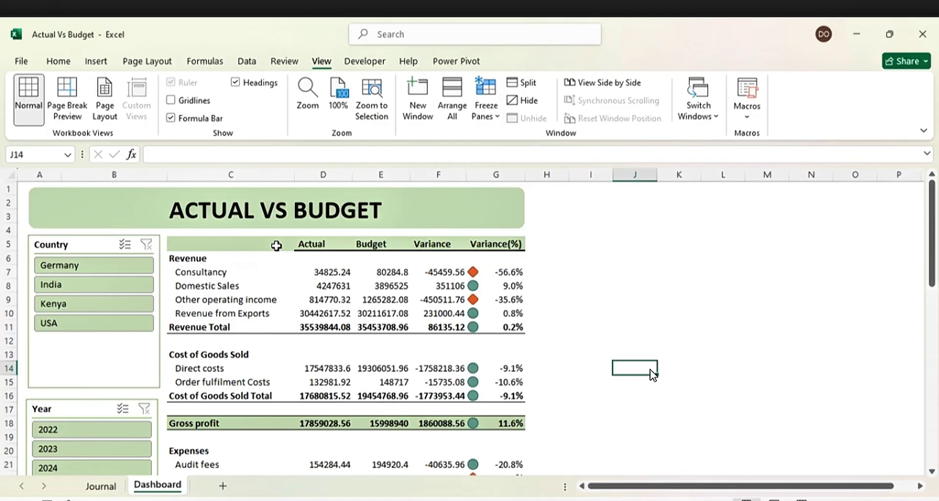
pyautogui.moveTo(168, 174); pyautogui.dragTo(168, 174)
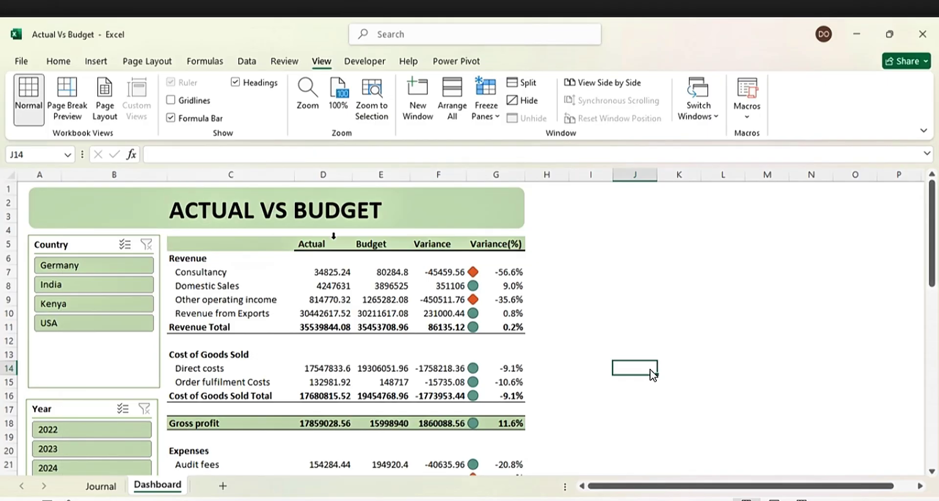
pyautogui.click(615, 274)
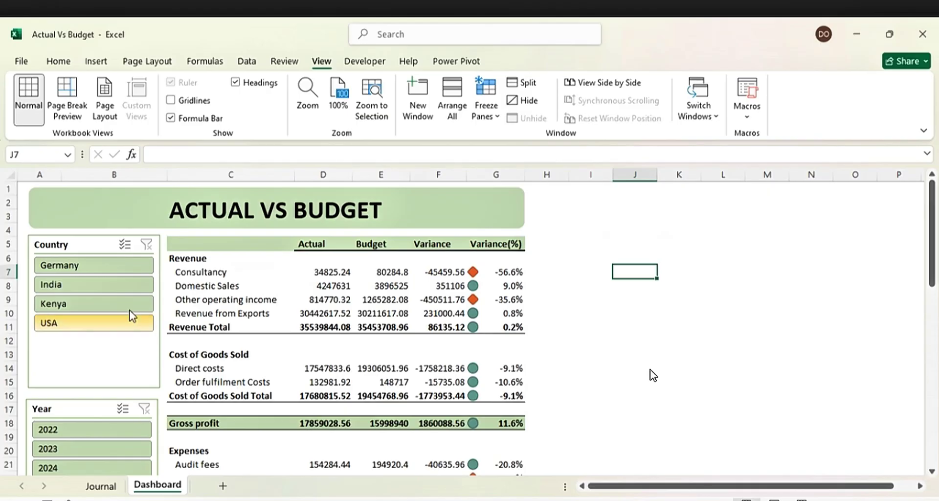
# - Filter the dashboard by Germany, India, Kenya and USA in turn, leaving USA selected
pyautogui.click(108, 270)
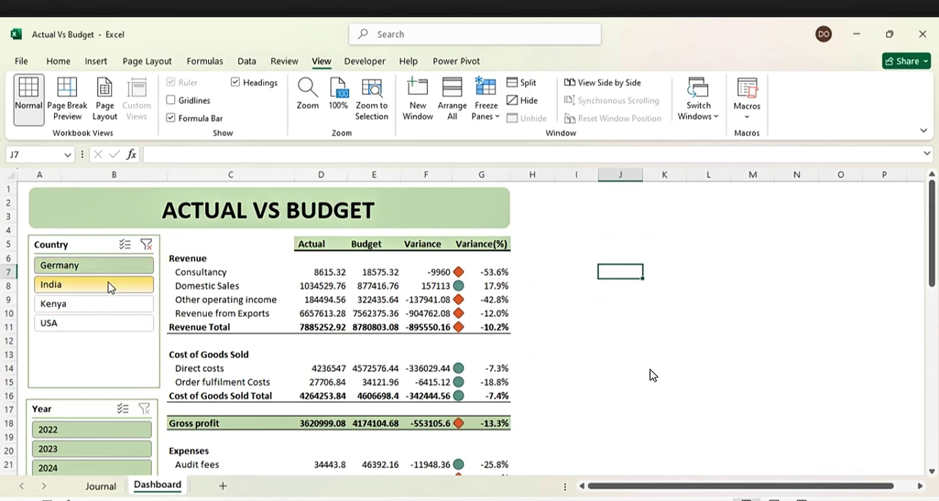
pyautogui.click(109, 286)
pyautogui.click(109, 304)
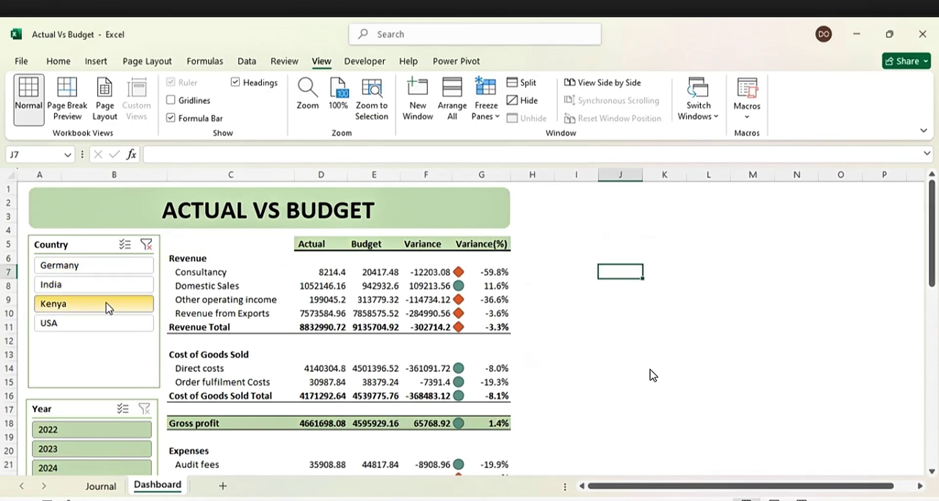
pyautogui.click(109, 323)
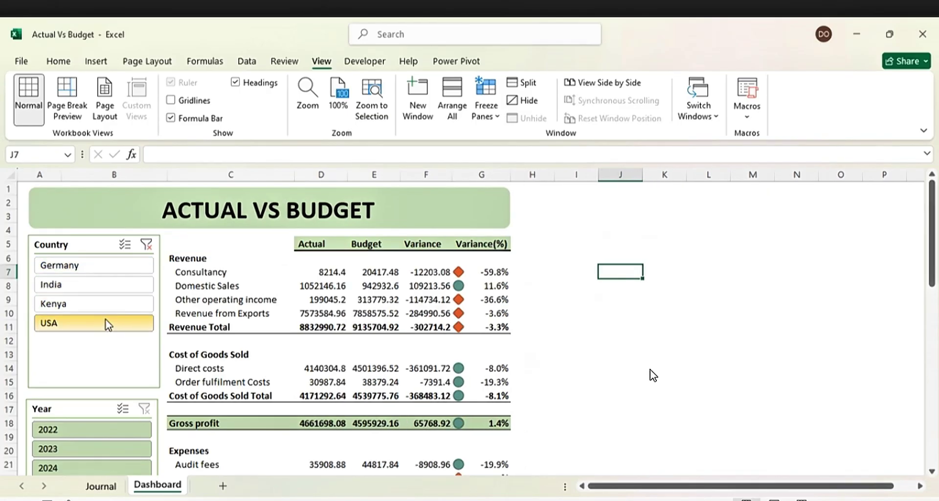
# - Filter the dashboard by year 2022 and then by 2023, leaving 2023 selected
pyautogui.click(95, 433)
pyautogui.scroll(-1, 164, 355)
pyautogui.click(95, 407)
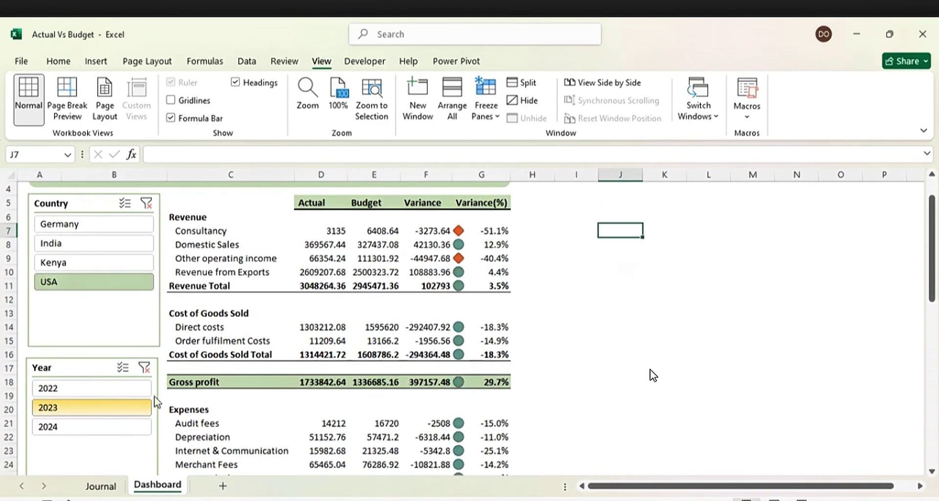
# - Extend the bottom edge of the Year slicer to line up with the Net profit row
pyautogui.scroll(-2, 222, 352)
pyautogui.scroll(-2, 228, 350)
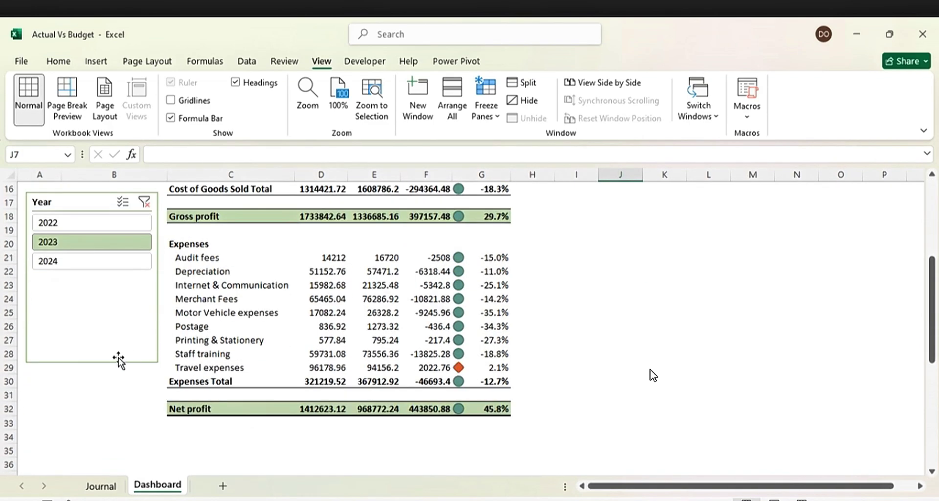
pyautogui.click(119, 359)
pyautogui.moveTo(92, 363); pyautogui.dragTo(92, 416)
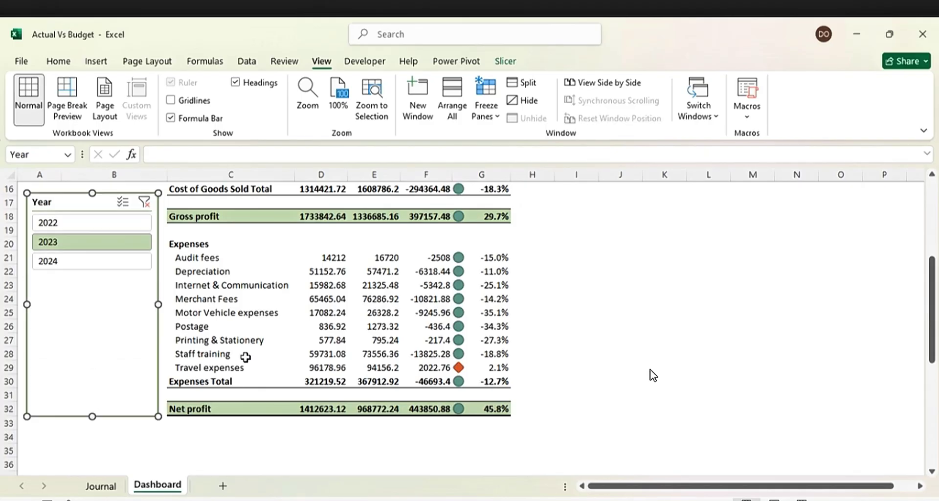
pyautogui.click(611, 313)
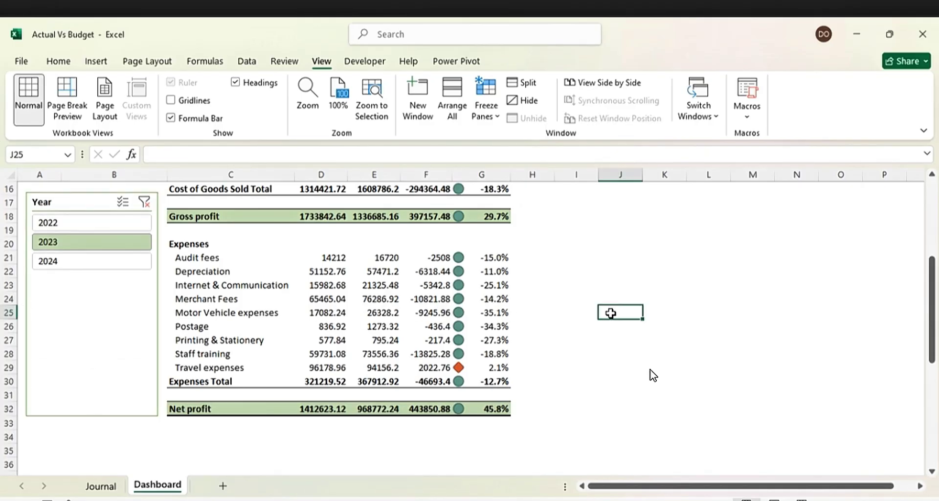
pyautogui.scroll(4, 610, 313)
pyautogui.scroll(1, 602, 311)
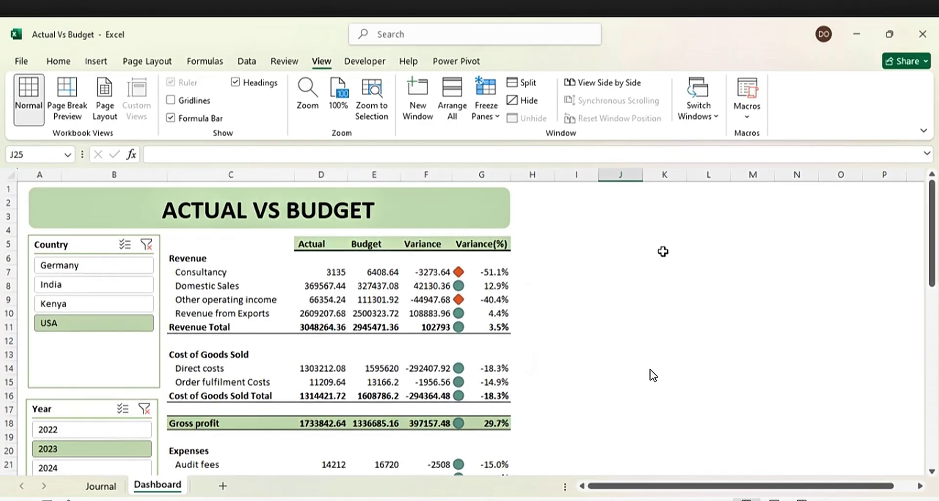
pyautogui.click(670, 284)
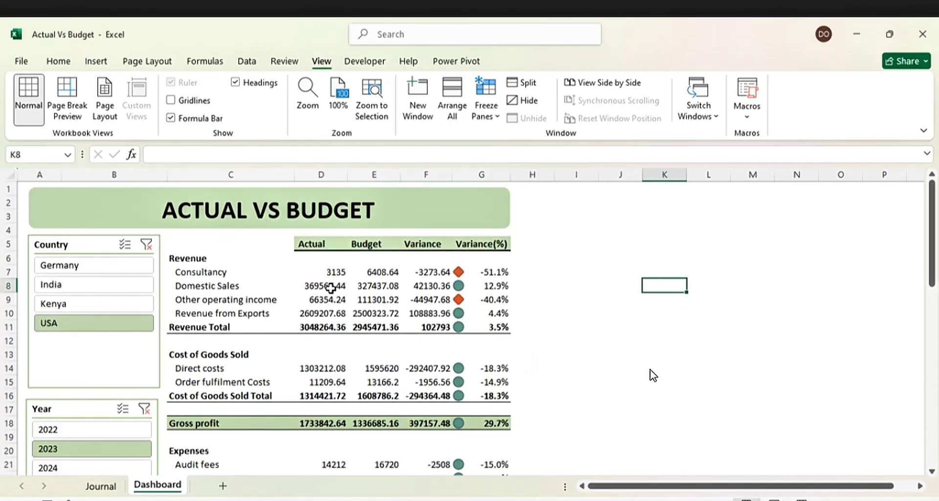
# - Copy the India 2022 records in B3:G18 of the Journal sheet
pyautogui.moveTo(331, 287)
pyautogui.click(108, 486)
pyautogui.scroll(1, 218, 375)
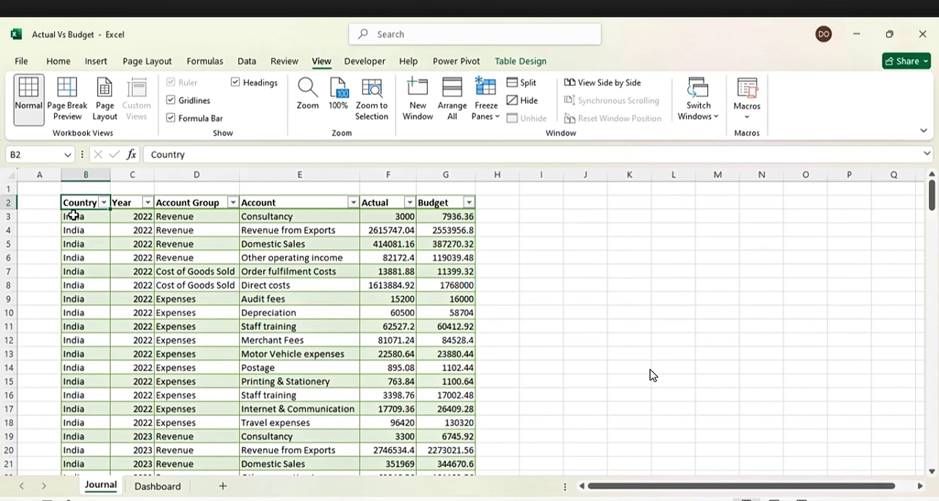
pyautogui.moveTo(73, 216); pyautogui.dragTo(460, 421)
pyautogui.hotkey('ctrl', 'c')
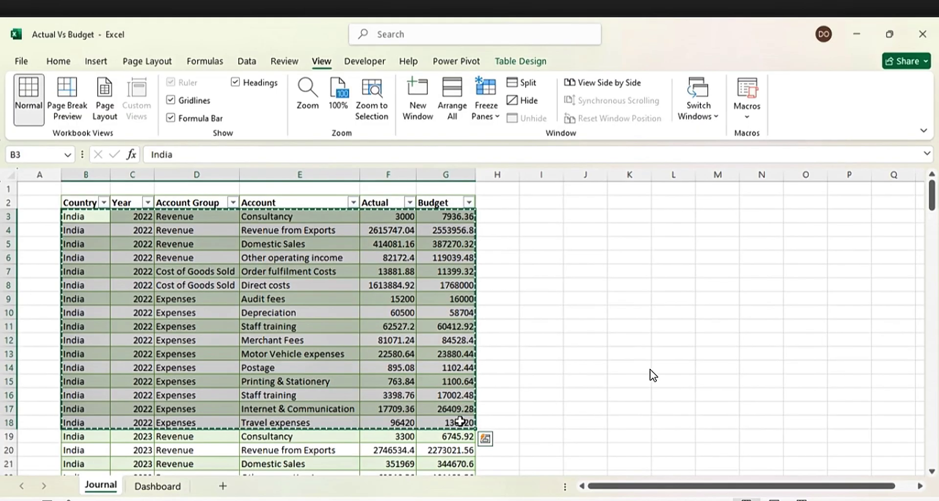
# - Paste the copied records directly below the last Germany row of the journal table, starting at B195
pyautogui.scroll(-7, 589, 248)
pyautogui.scroll(-20, 653, 375)
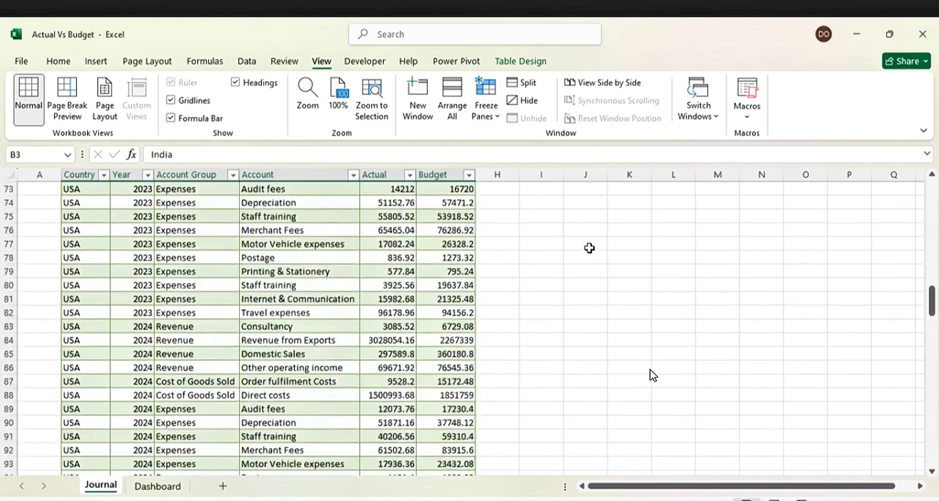
pyautogui.scroll(-11, 589, 248)
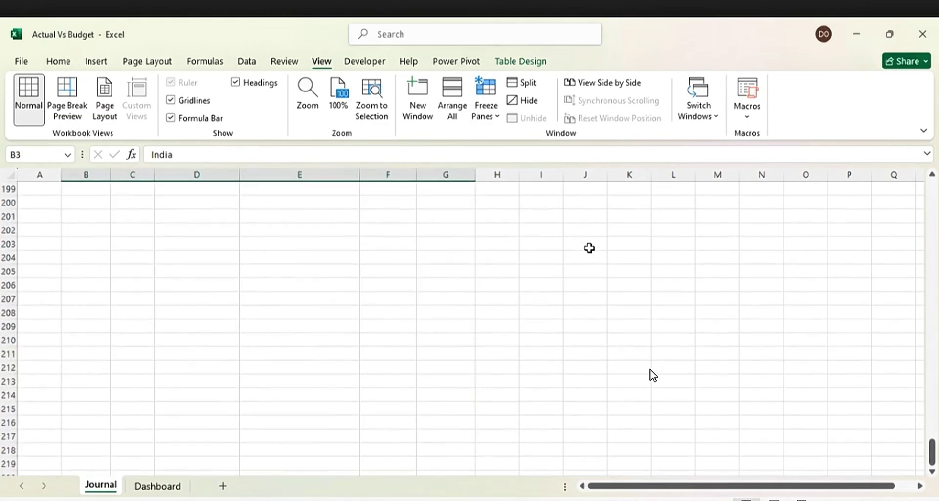
pyautogui.scroll(1, 589, 248)
pyautogui.click(76, 304)
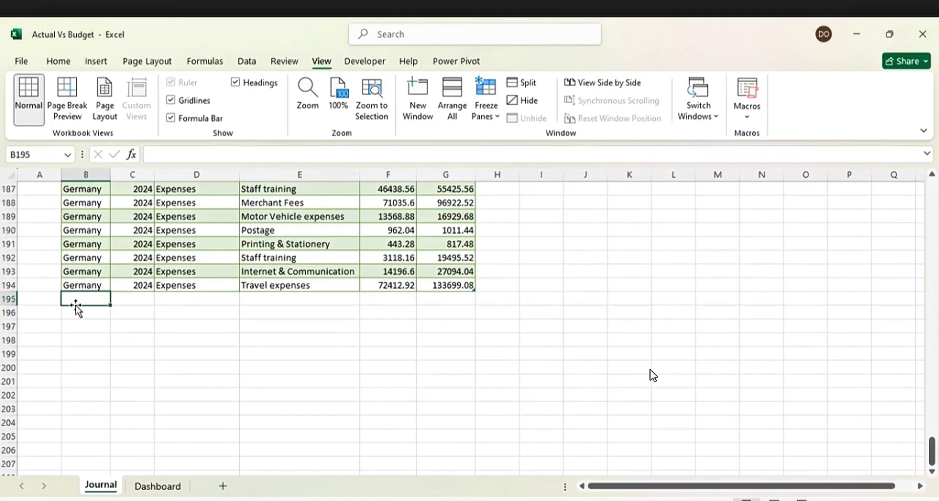
pyautogui.hotkey('ctrl', 'v')
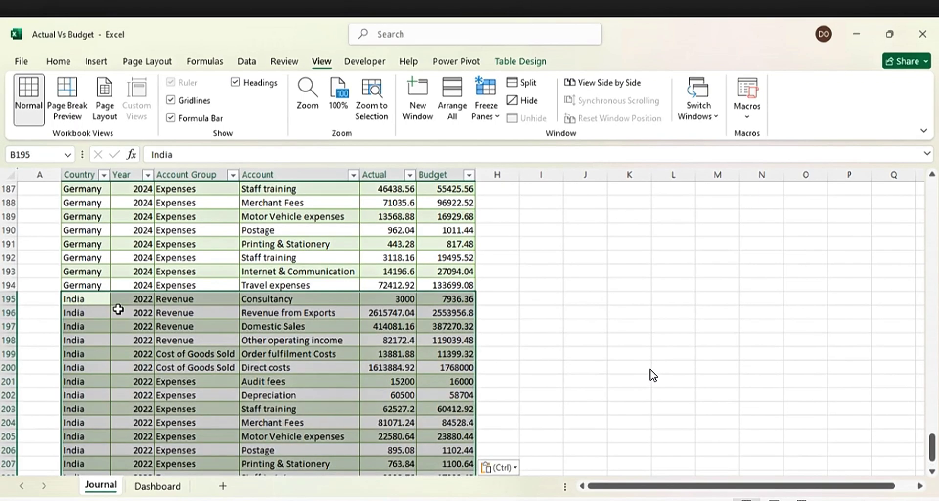
# - Set the year to 2025 in C195 and fill it down through C210 for all the pasted rows
pyautogui.click(143, 300)
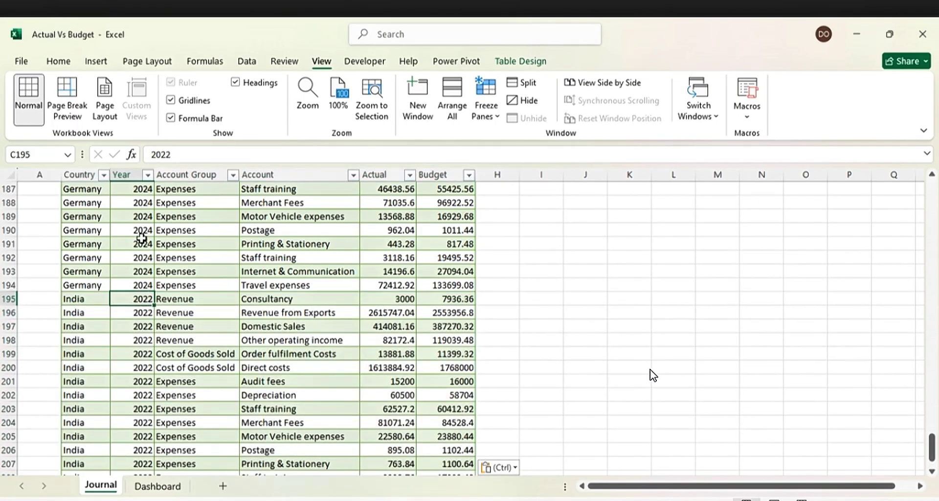
pyautogui.click(169, 152)
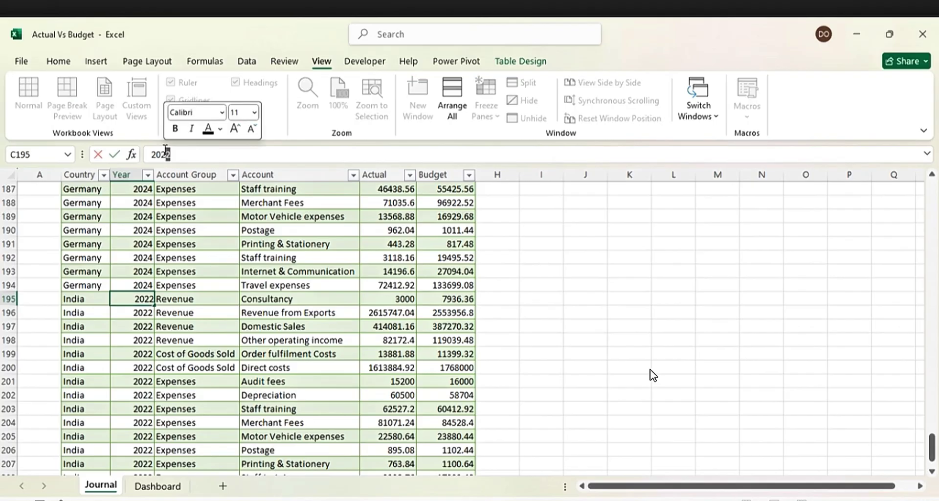
pyautogui.write('5')
pyautogui.click(587, 311)
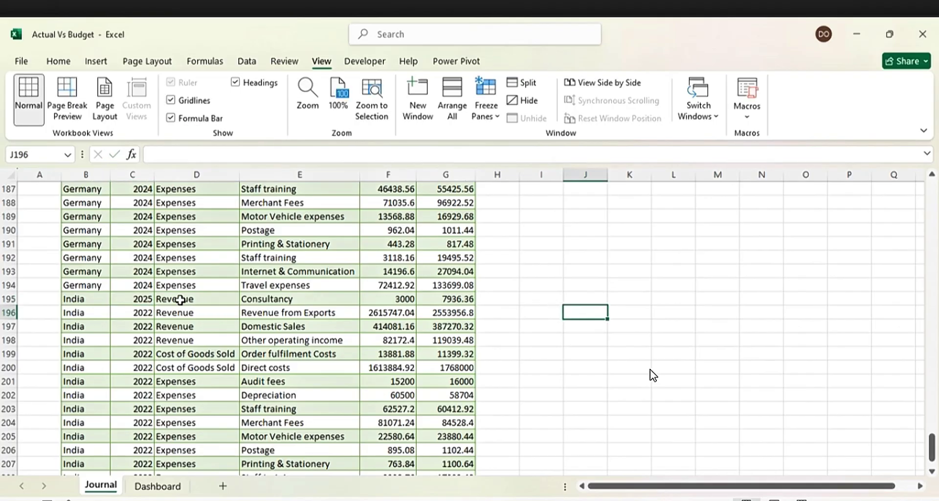
pyautogui.click(144, 299)
pyautogui.moveTo(154, 305); pyautogui.dragTo(157, 455)
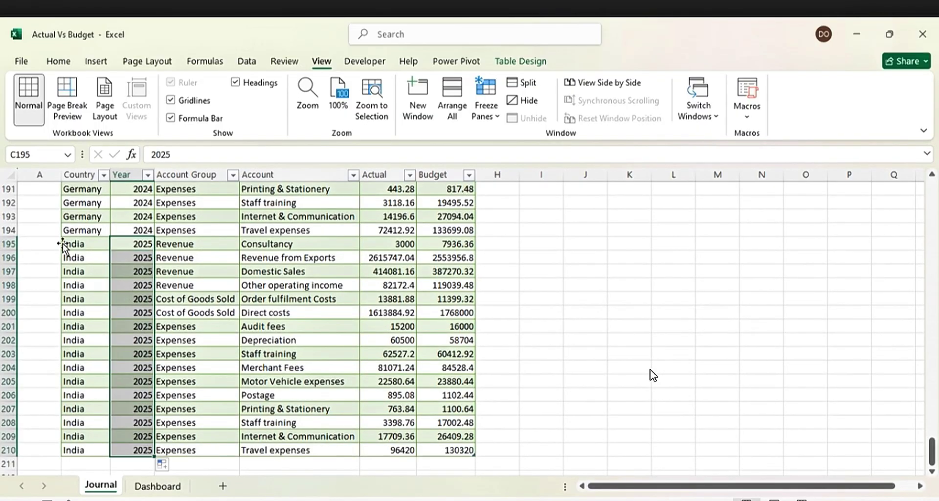
# - Set the country to UK in B195 and fill it down through B210 for all the new 2025 rows
pyautogui.click(78, 243)
pyautogui.moveTo(181, 155); pyautogui.dragTo(159, 156)
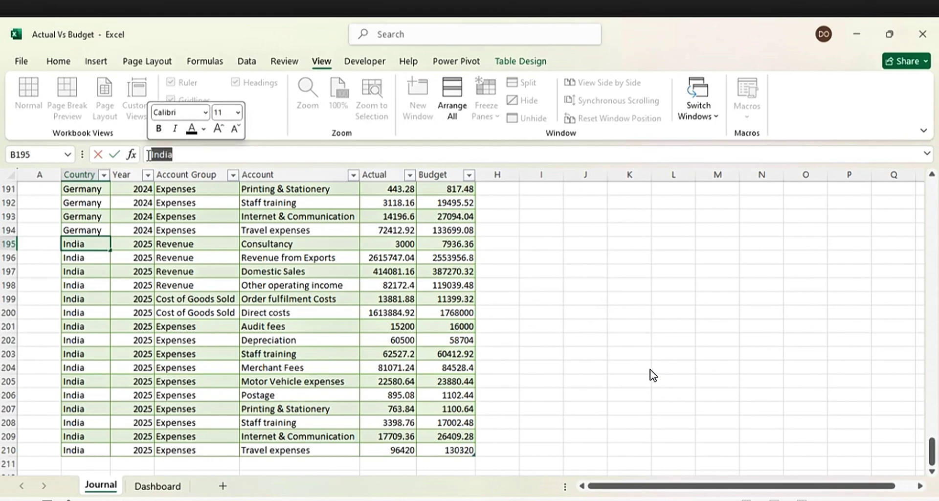
pyautogui.write('UK')
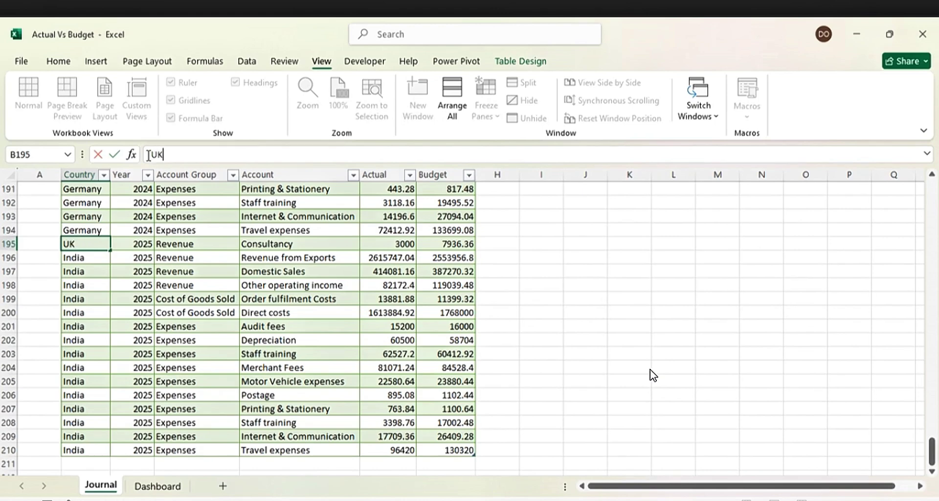
pyautogui.click(79, 297)
pyautogui.click(82, 245)
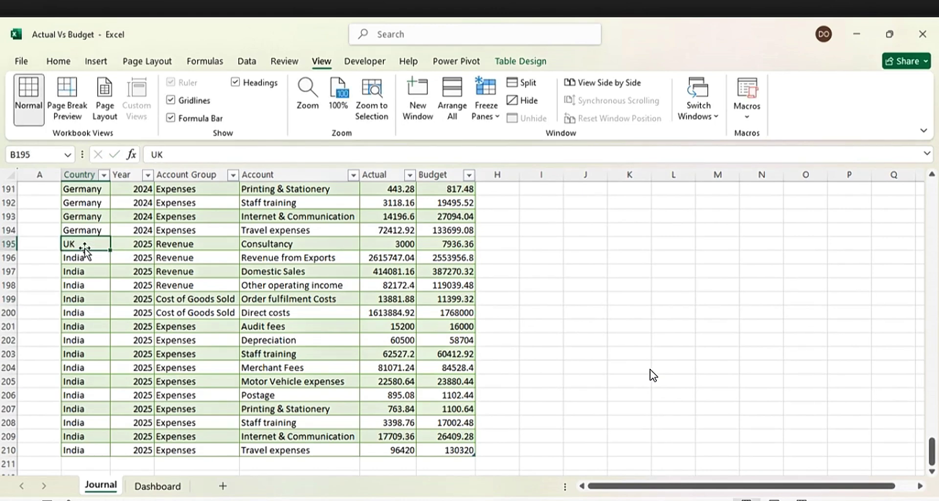
pyautogui.moveTo(108, 250); pyautogui.dragTo(95, 453)
pyautogui.click(250, 381)
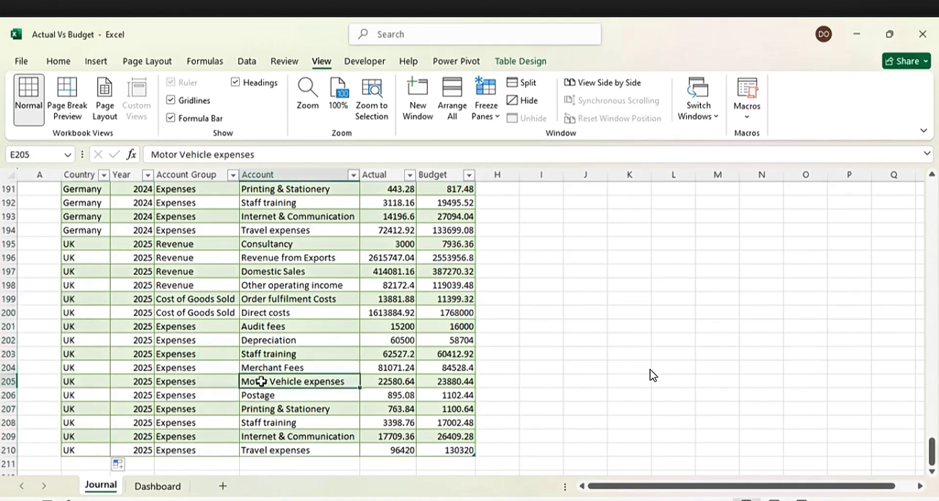
# - Refresh the PivotTable on the Dashboard sheet to bring in the new UK 2025 journal rows
pyautogui.scroll(13, 256, 379)
pyautogui.click(158, 486)
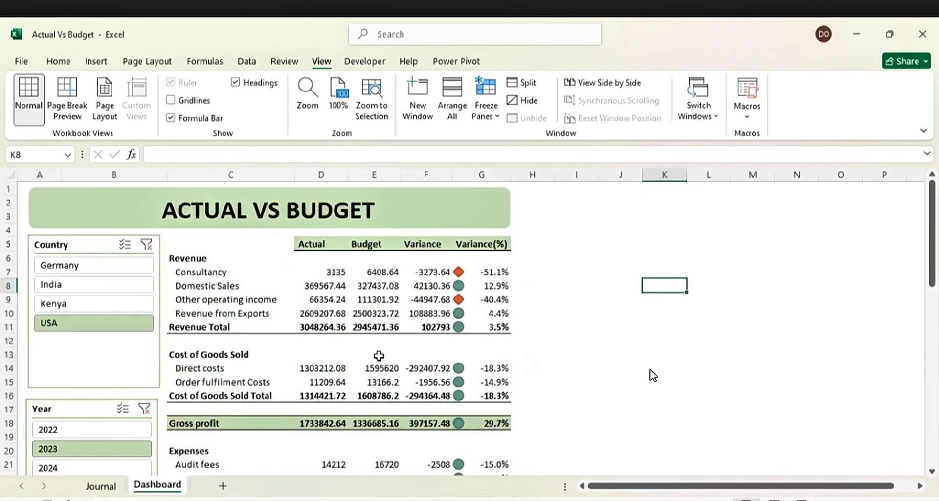
pyautogui.rightClick(250, 263)
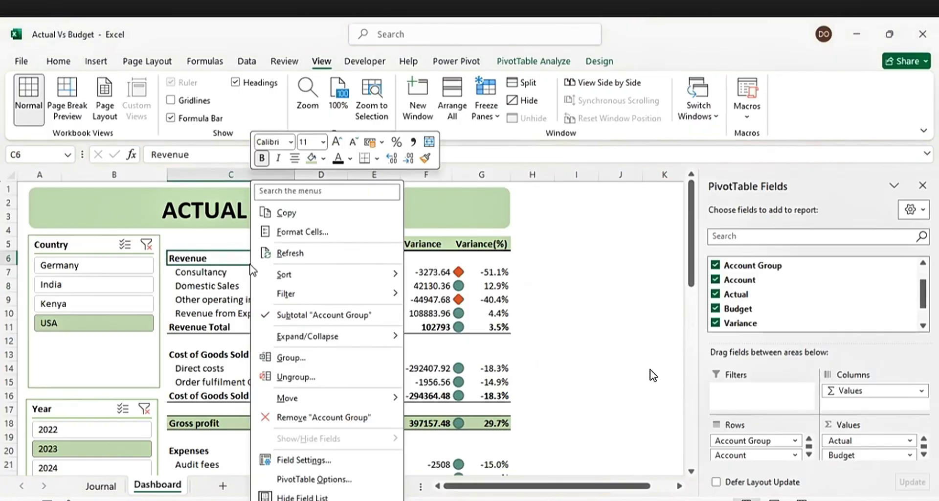
pyautogui.click(289, 253)
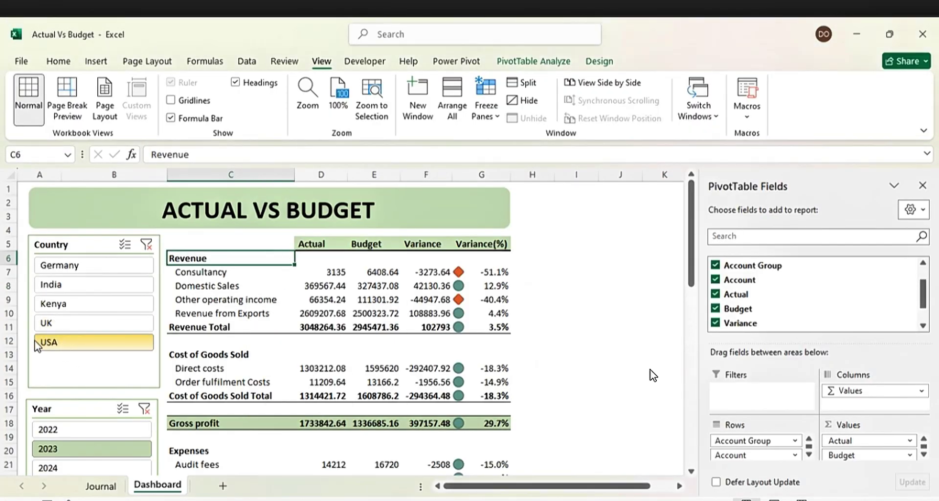
# - Clear the Country and Year slicer filters and view the Germany, India and Kenya figures one after another
pyautogui.scroll(-2, 68, 318)
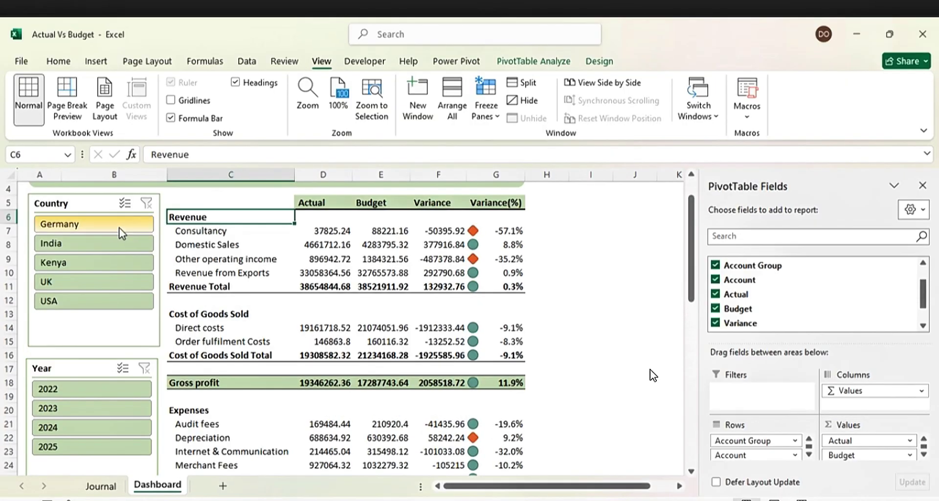
pyautogui.click(119, 227)
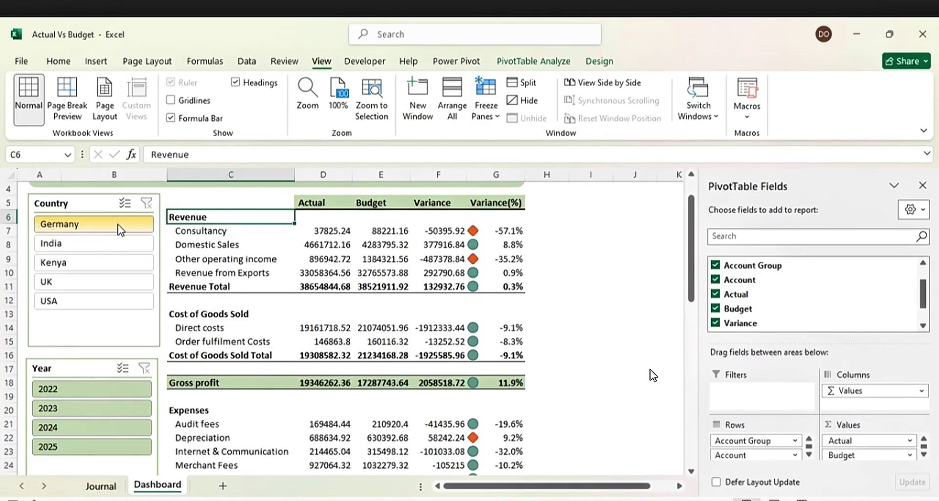
pyautogui.click(109, 247)
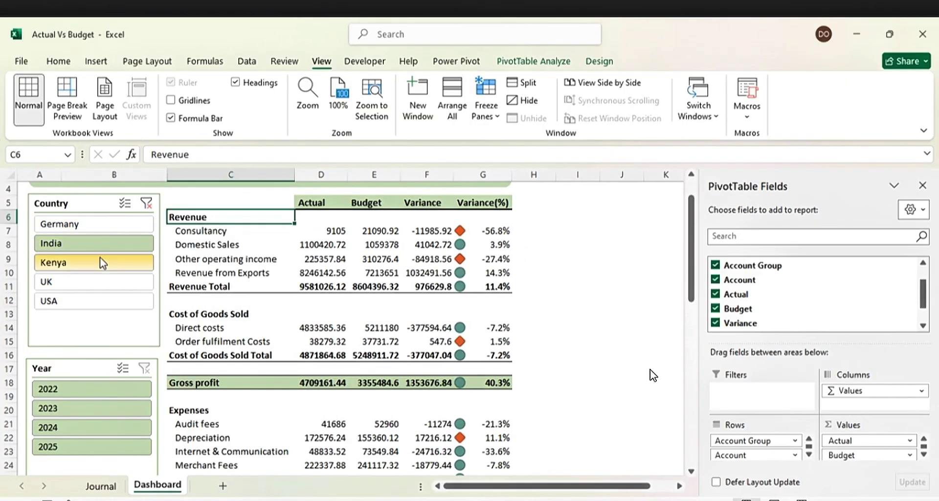
pyautogui.click(100, 260)
# - View Kenya for 2022 and 2023, and compare Germany, India and Kenya with the year kept at 2023
pyautogui.click(73, 389)
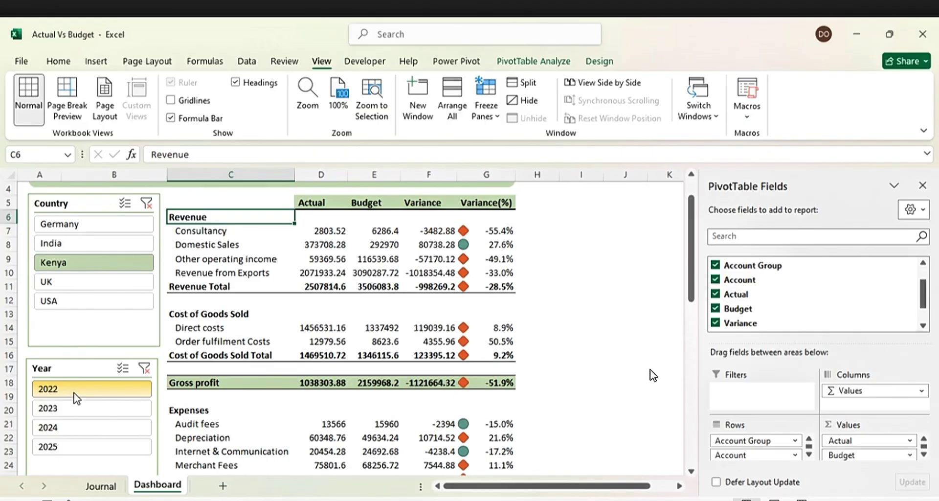
pyautogui.click(74, 409)
pyautogui.scroll(1, 196, 372)
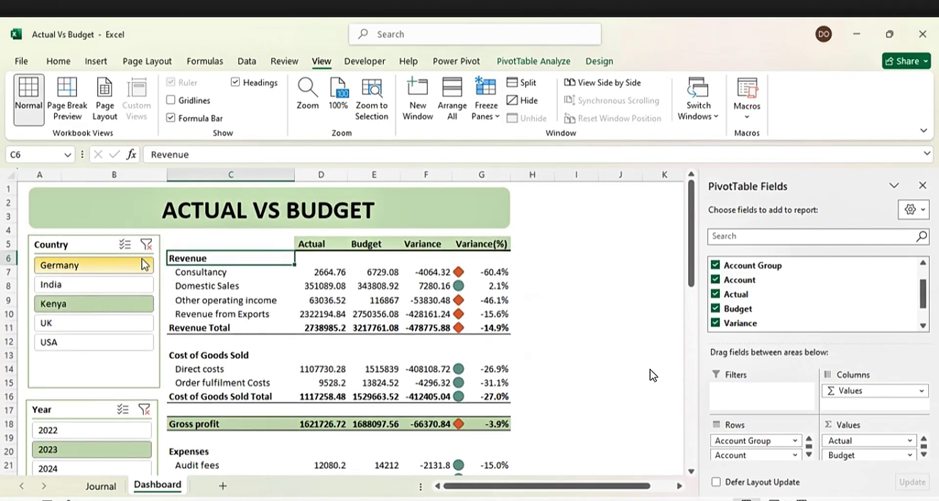
pyautogui.click(125, 266)
pyautogui.click(98, 285)
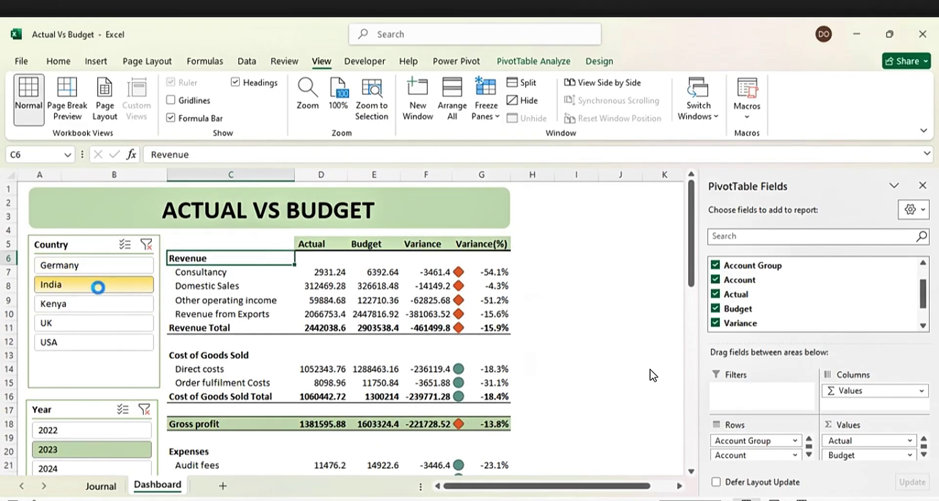
pyautogui.click(91, 305)
# - Clear the Country filter and view the all-country figures for 2022, 2023 and 2024, returning to 2023
pyautogui.hotkey('alt', 'c')
pyautogui.click(75, 430)
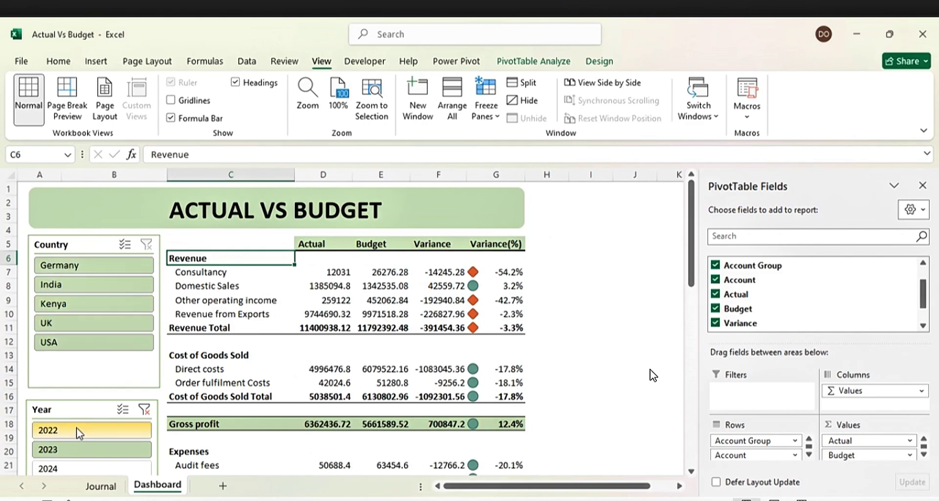
pyautogui.scroll(-1, 99, 388)
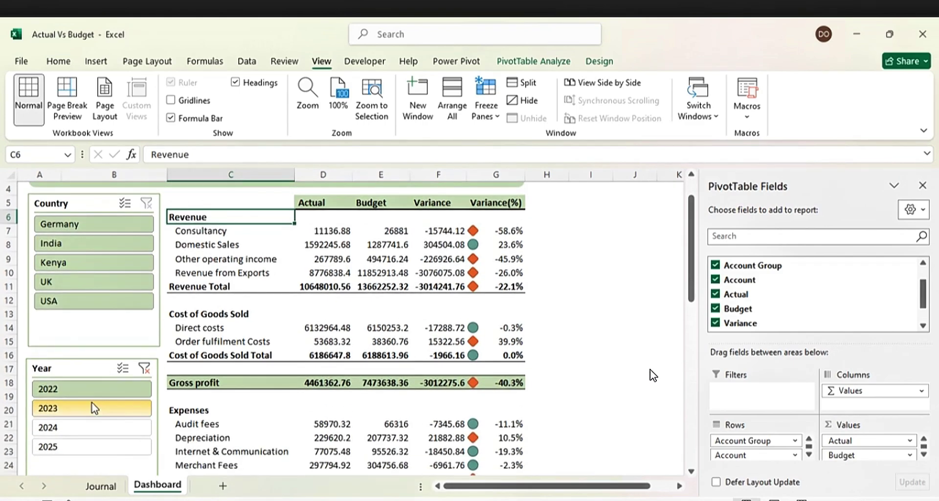
pyautogui.scroll(1, 94, 408)
pyautogui.click(84, 450)
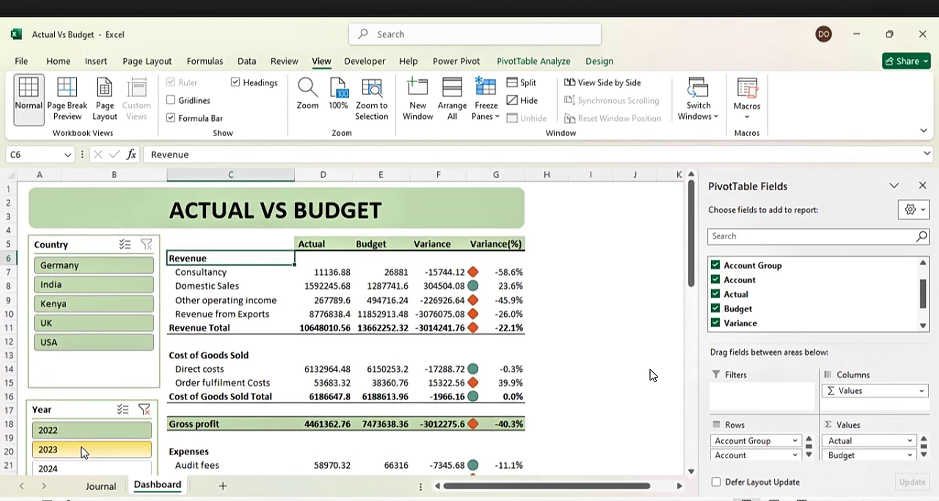
pyautogui.keyDown('ctrl'); pyautogui.click(80, 467); pyautogui.keyUp('ctrl')
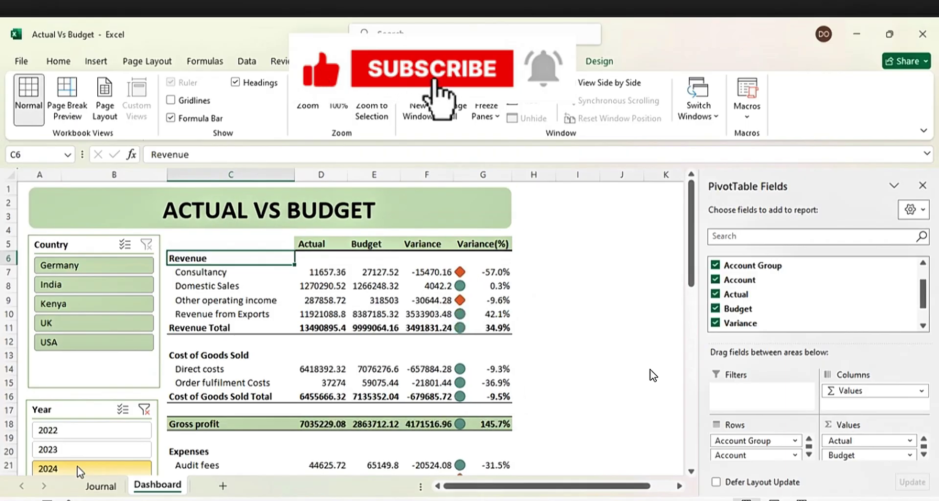
pyautogui.click(81, 452)
pyautogui.click(88, 432)
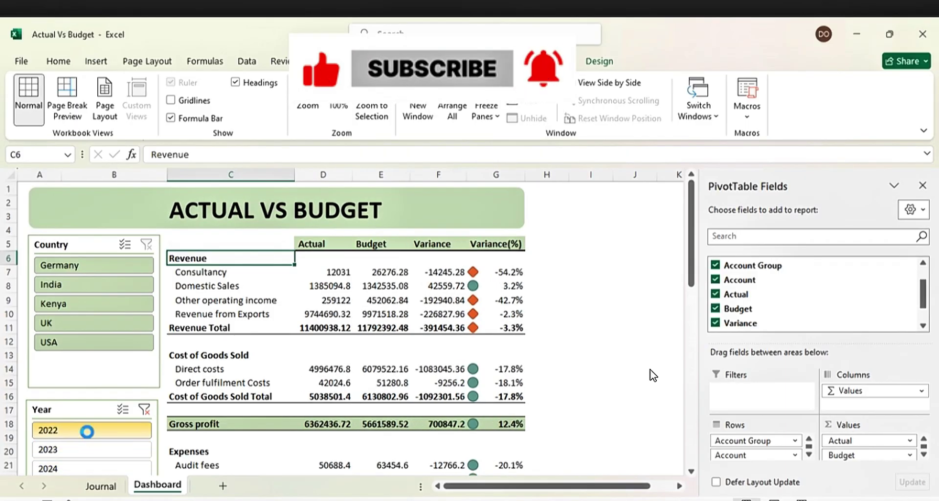
pyautogui.click(88, 448)
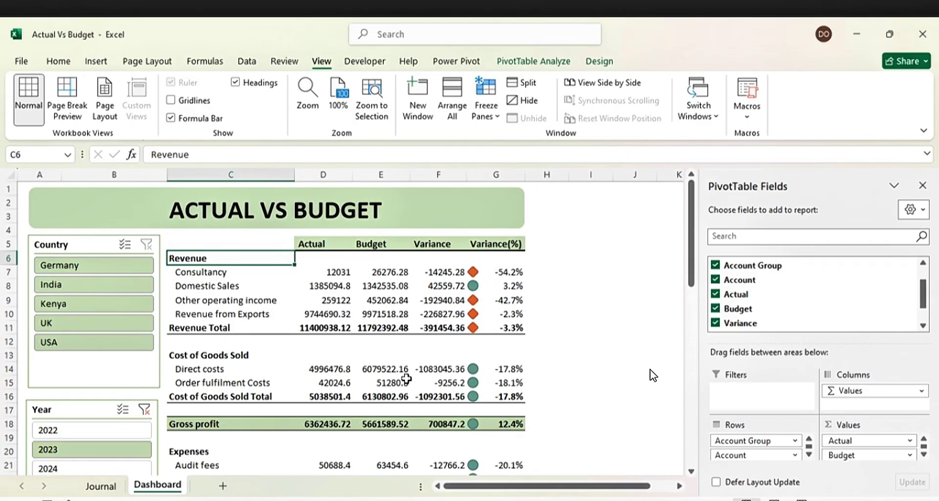
# - Select the Year slicer and switch the dashboard through 2022 and 2023, leaving it filtered to 2024
pyautogui.click(577, 298)
pyautogui.click(100, 413)
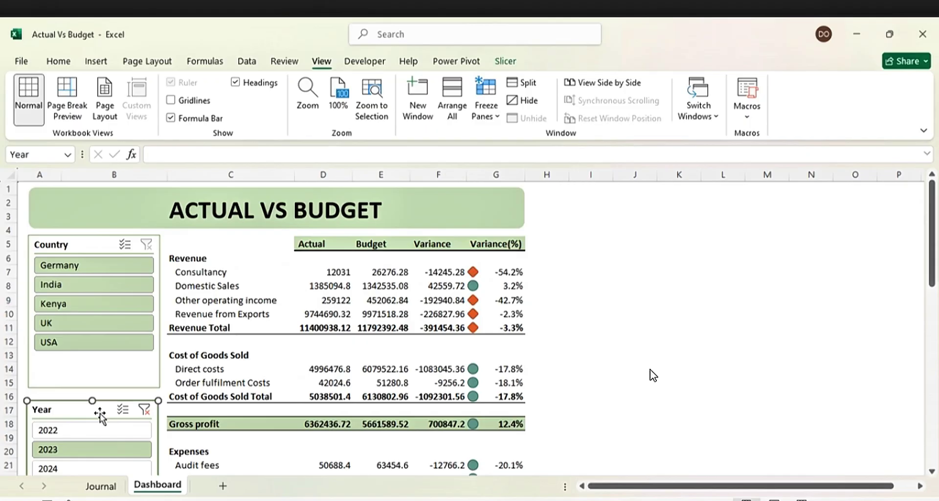
pyautogui.click(86, 430)
pyautogui.click(84, 447)
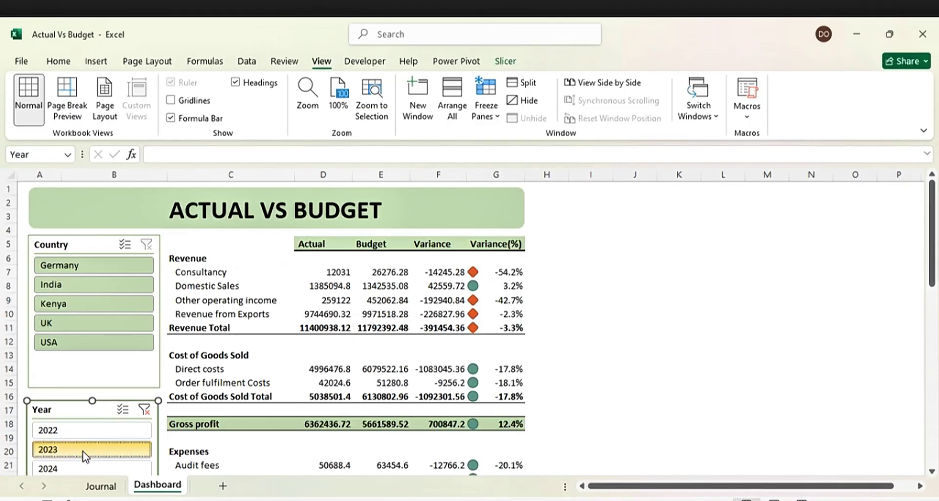
pyautogui.click(84, 468)
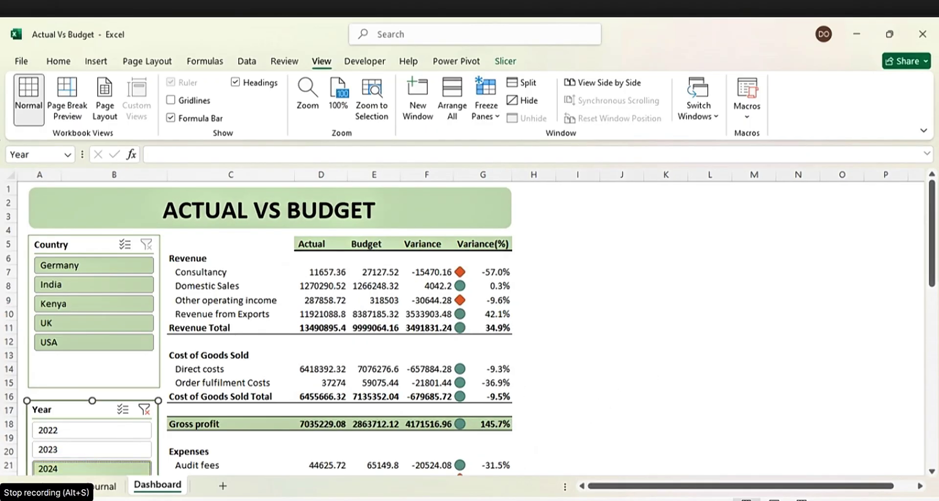